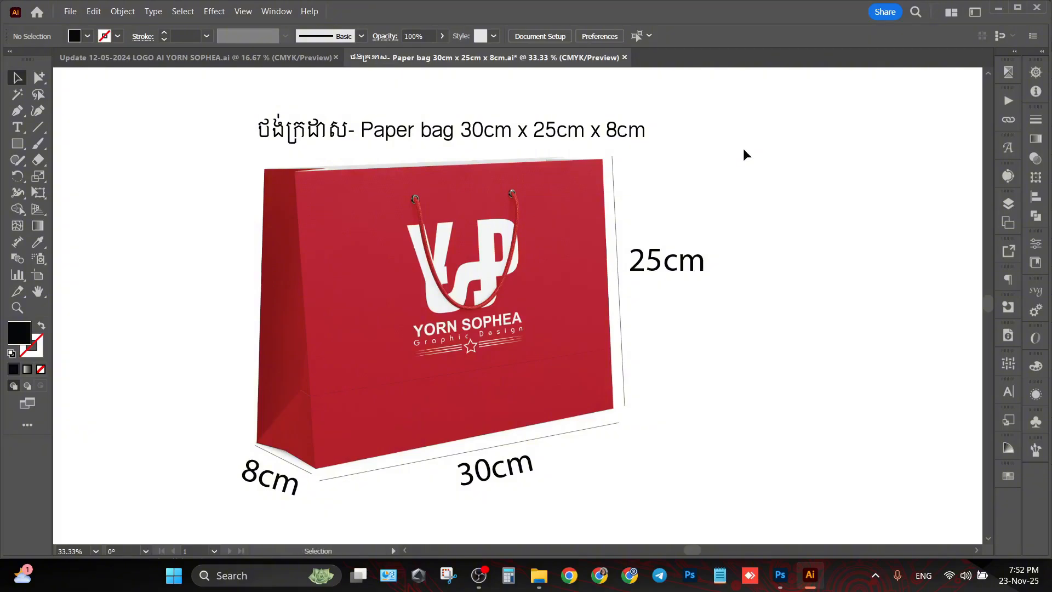
Step: Create a new A4 portrait document of 21 x 29.7 cm with CMYK Color and High (300 ppi) raster effects
key("ctrl+n")
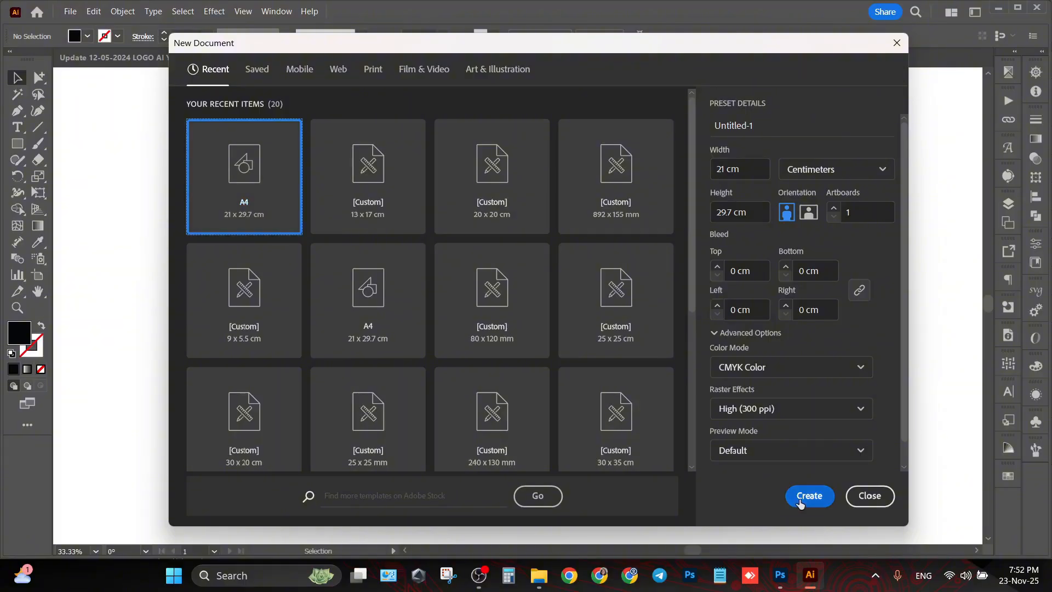
left_click(789, 371)
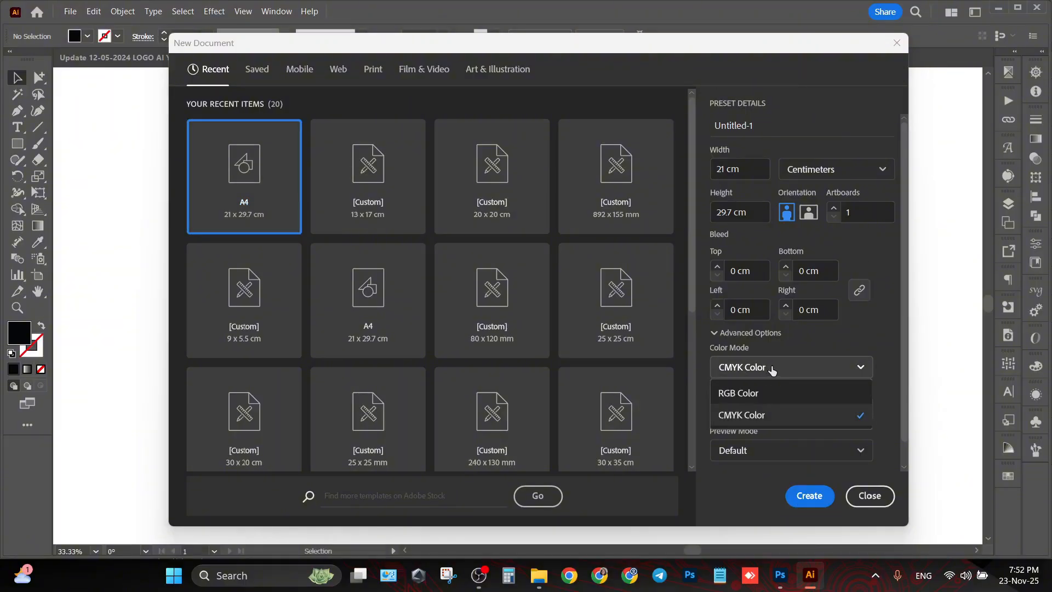
left_click(773, 371)
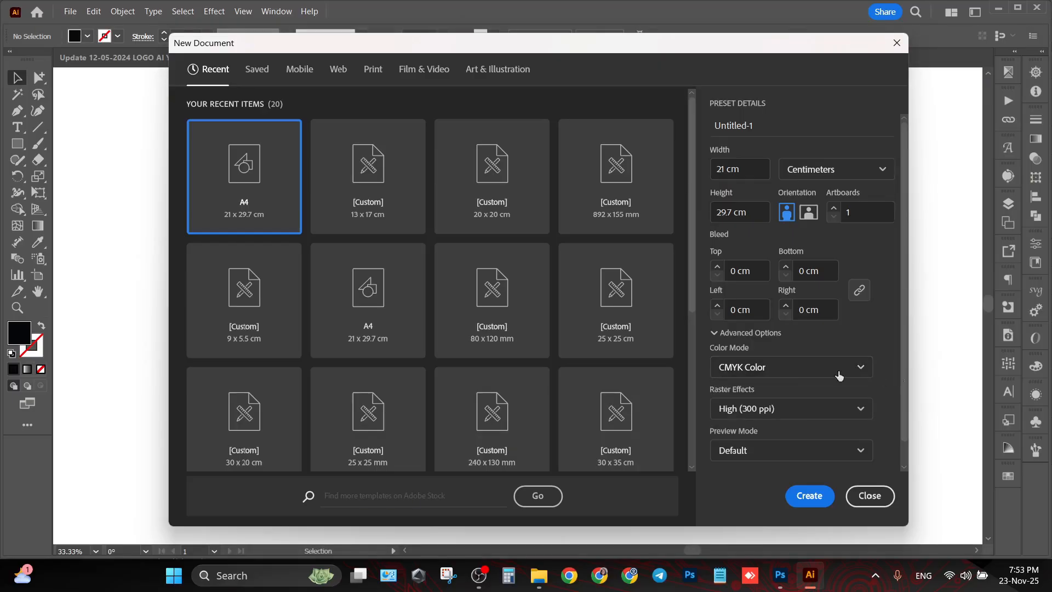
left_click(806, 499)
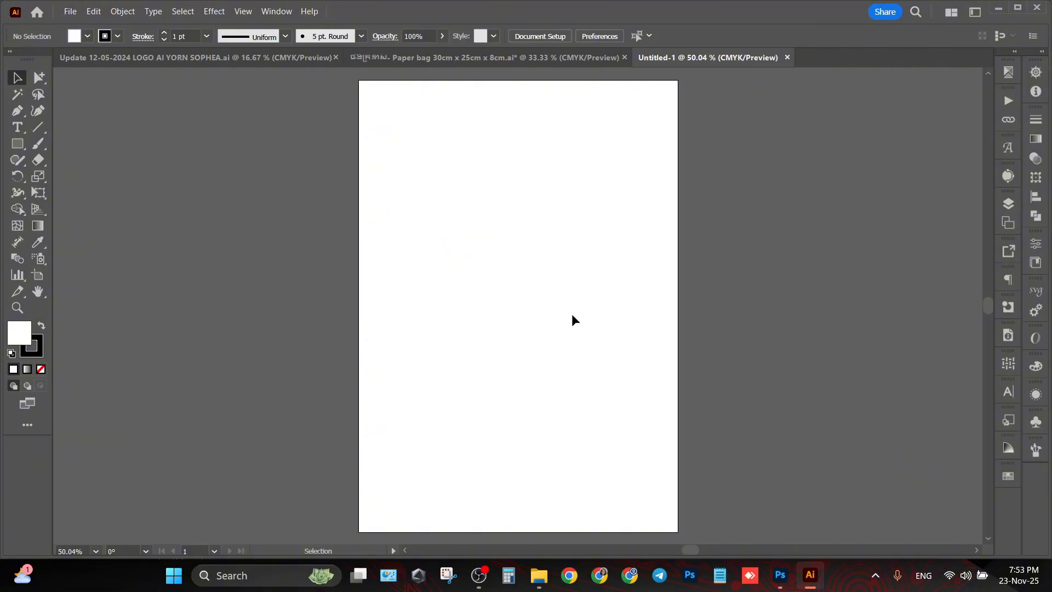
Step: Check the paper bag reference document, return to the new document and draw a 25 cm wide, 30 cm high rectangle
left_click(523, 58)
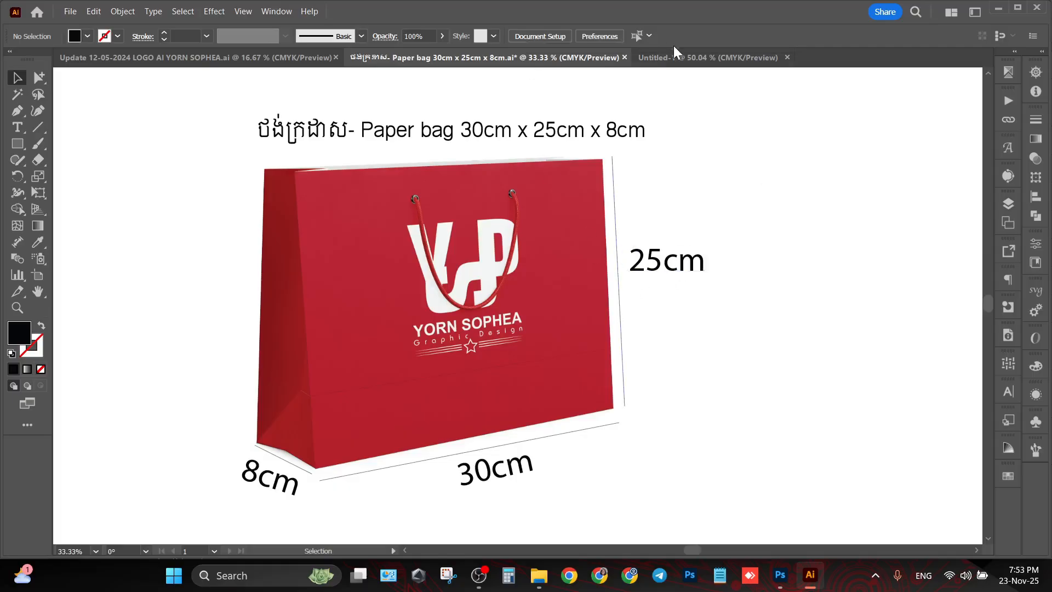
left_click(678, 60)
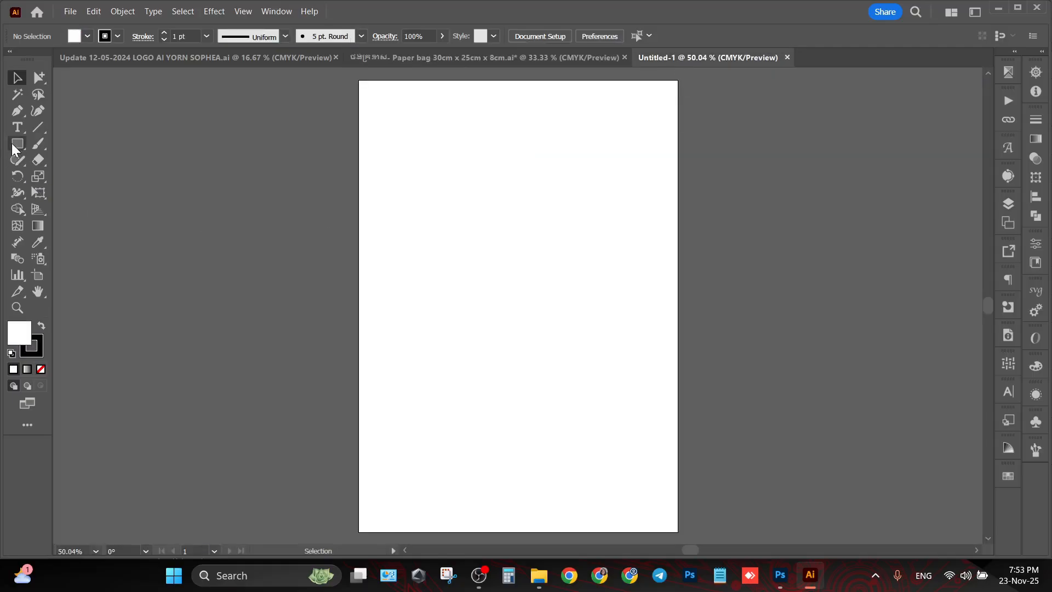
left_click(15, 147)
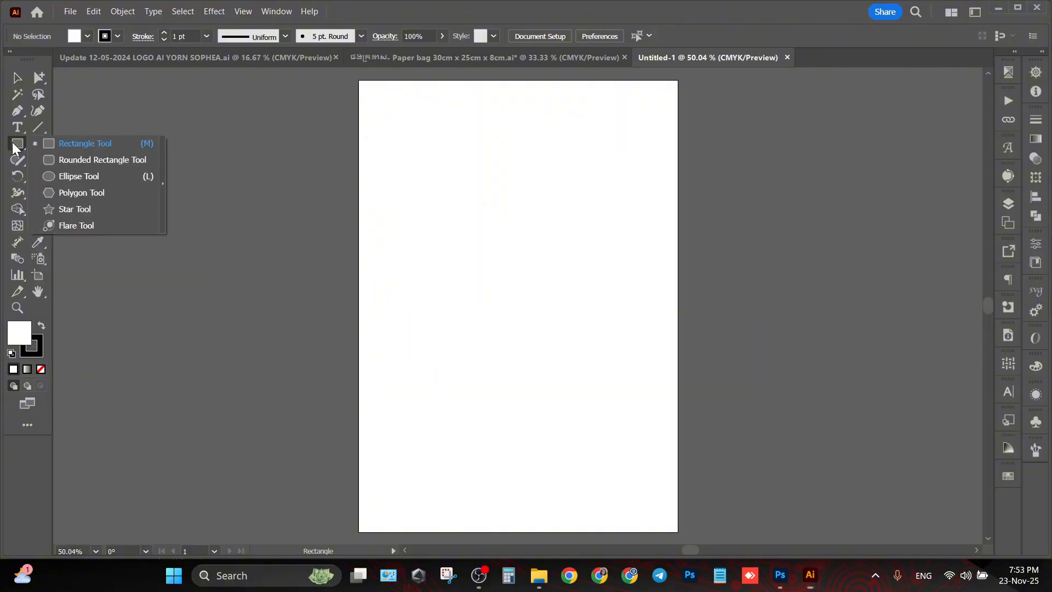
left_click(106, 146)
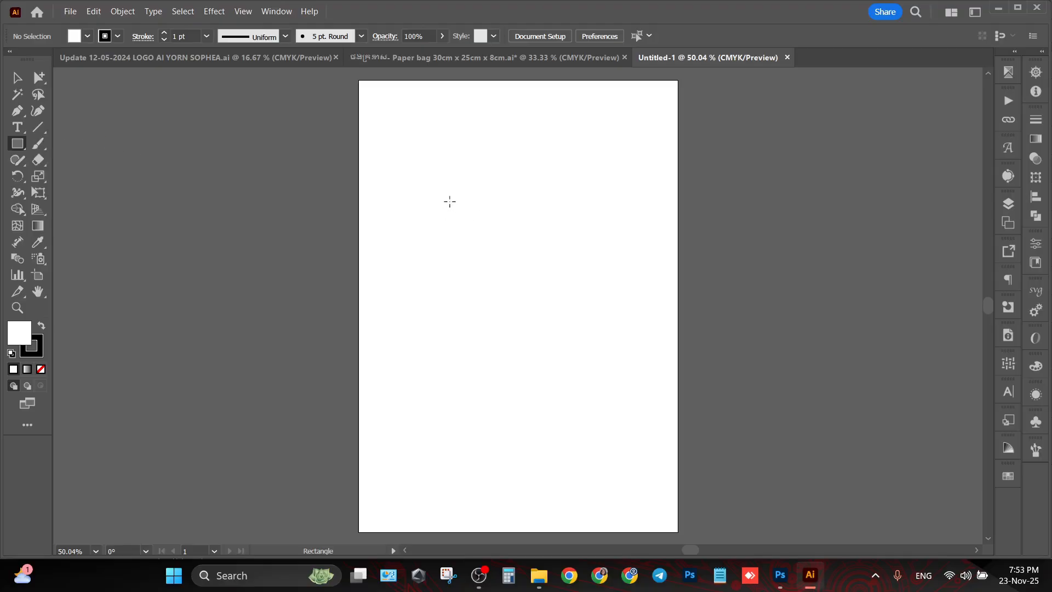
left_click(449, 202)
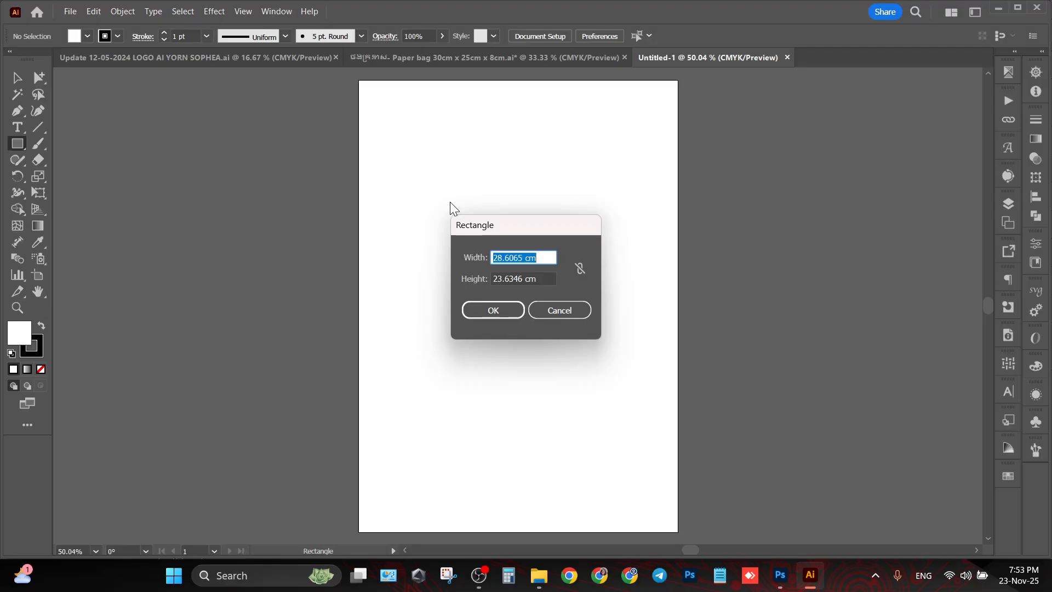
type("25")
key("Tab")
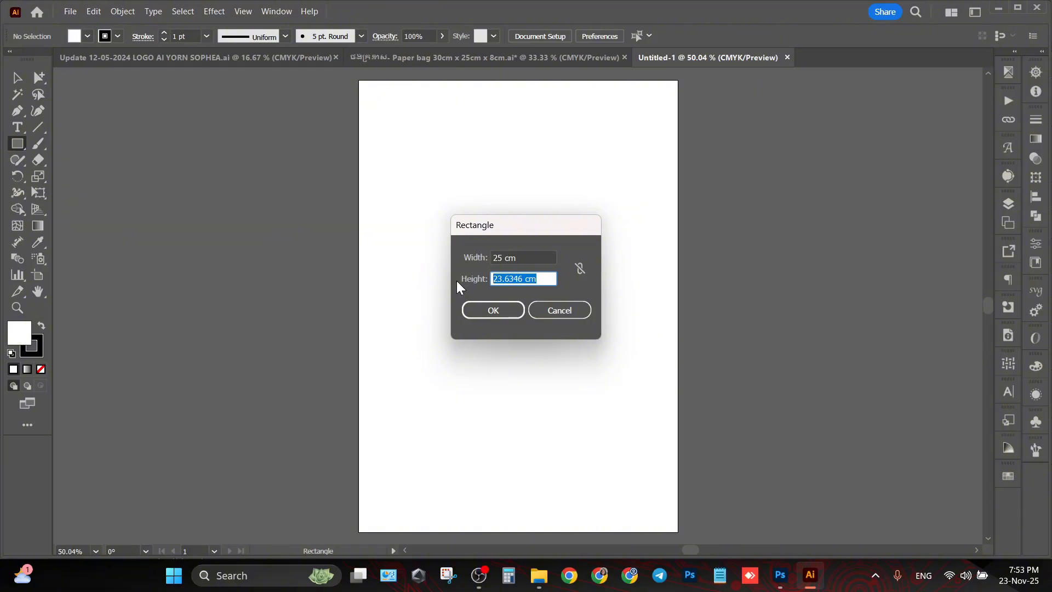
type("30")
key("Return")
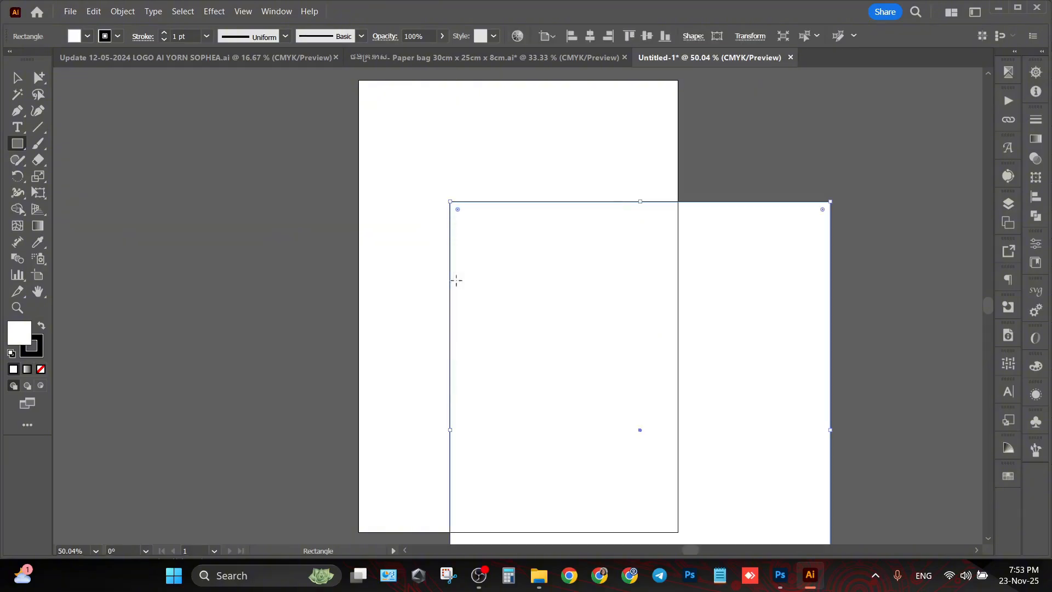
Step: Rotate the rectangle 90° into landscape, place it over the artboard and check its transform dimensions
left_click(17, 76)
scroll(548, 384, "left", 10)
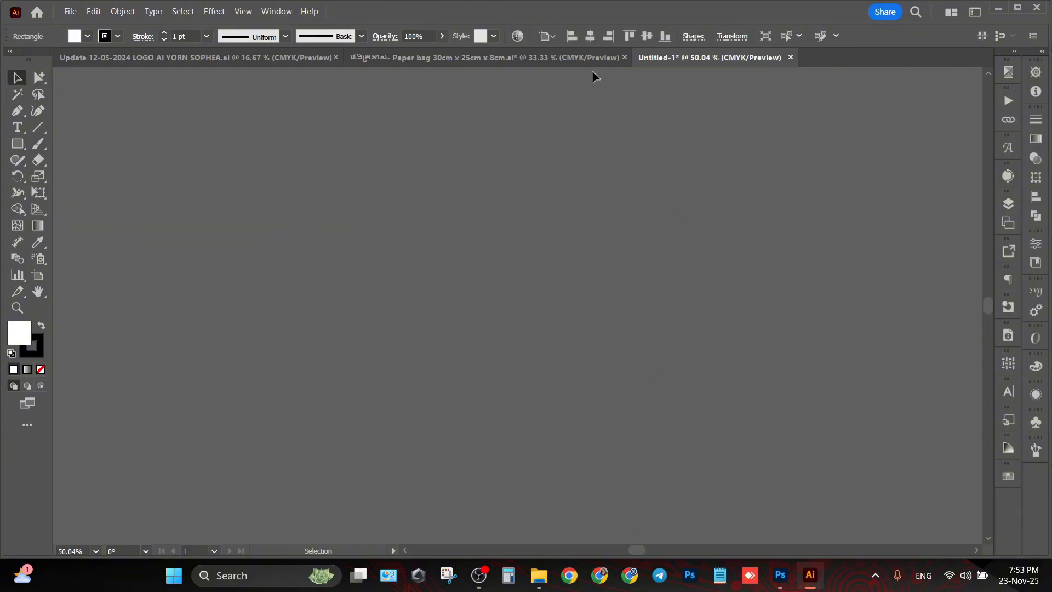
key("ctrl+0")
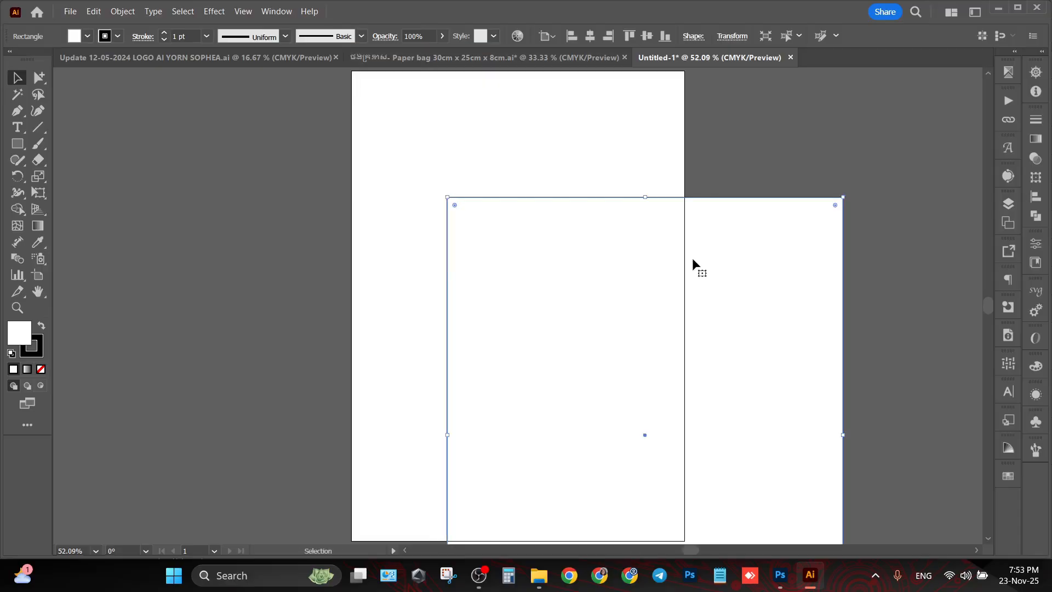
scroll(692, 258, "down", 2)
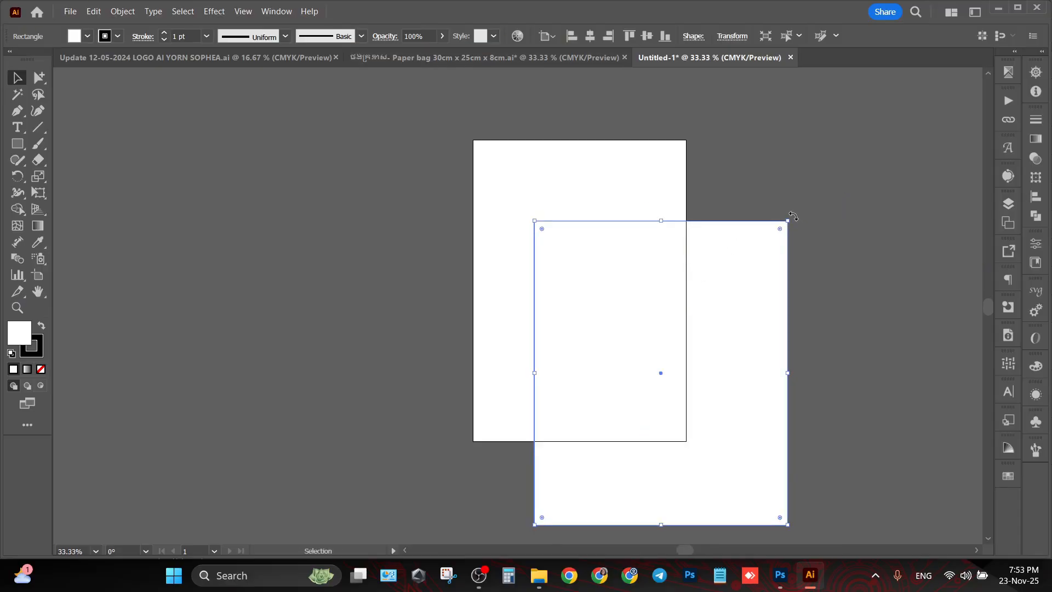
left_click_drag(793, 216, 477, 284)
left_click_drag(663, 355, 616, 295)
left_click(792, 241)
left_click(681, 250)
left_click_drag(570, 232, 601, 222)
left_click(726, 36)
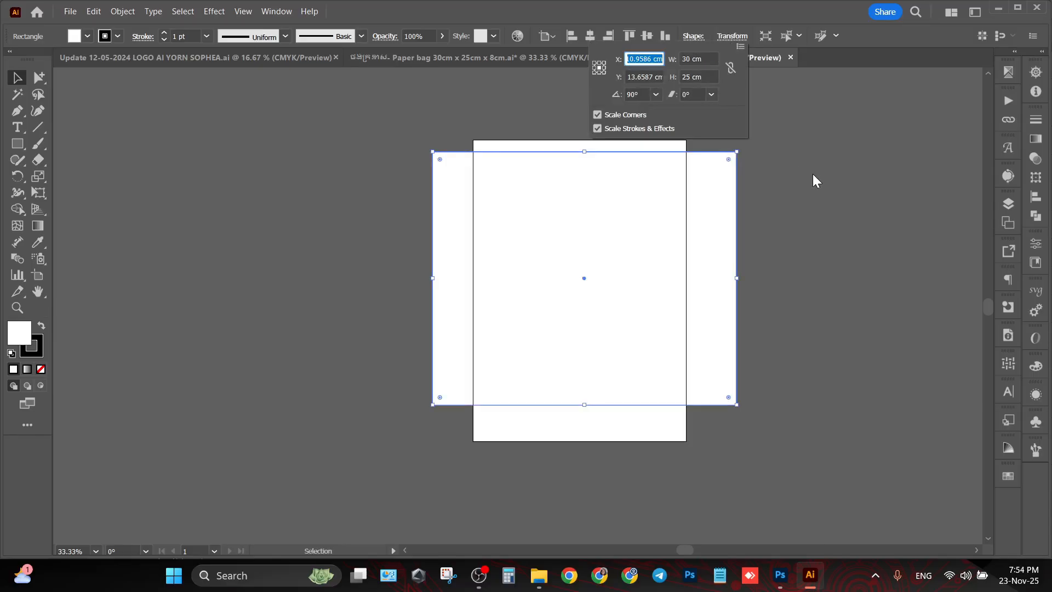
key("Escape")
left_click_drag(786, 270, 657, 262)
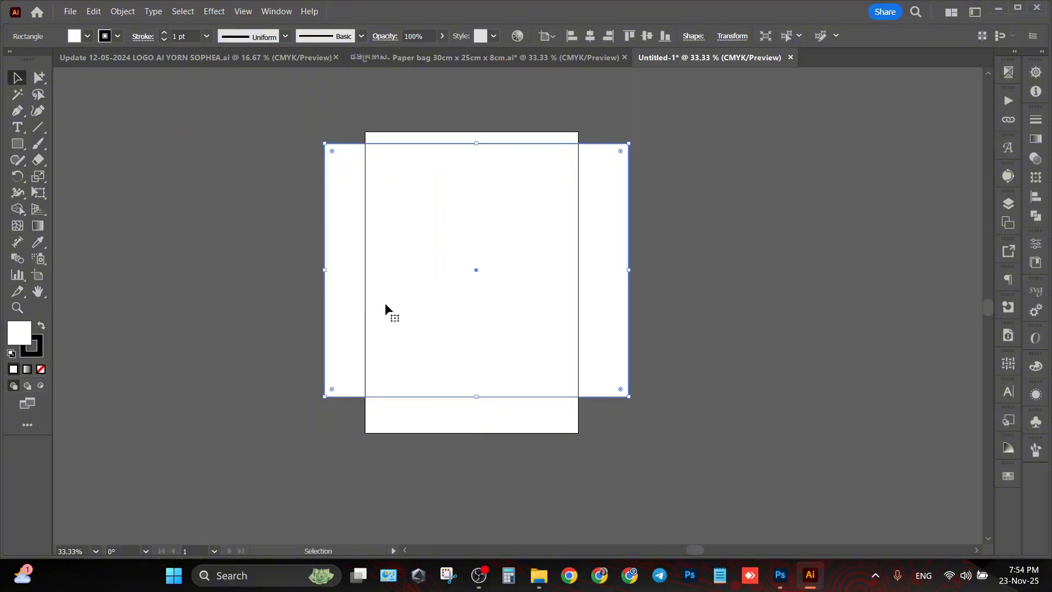
Step: Duplicate the rectangle beside the original, set the copy's width to 8 cm and move it closer to the original
left_click_drag(386, 304, 712, 303)
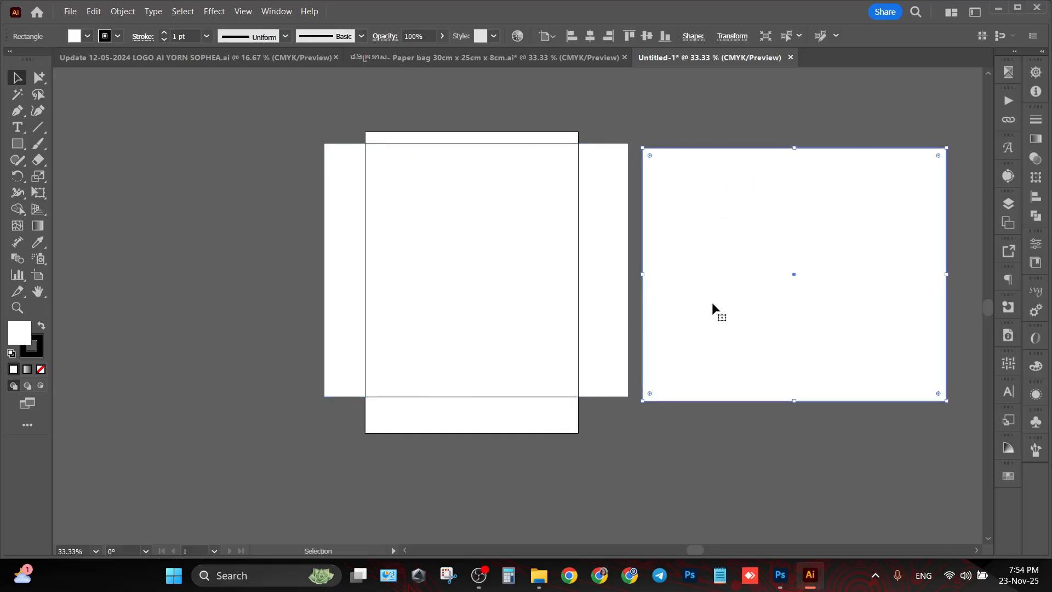
left_click(731, 39)
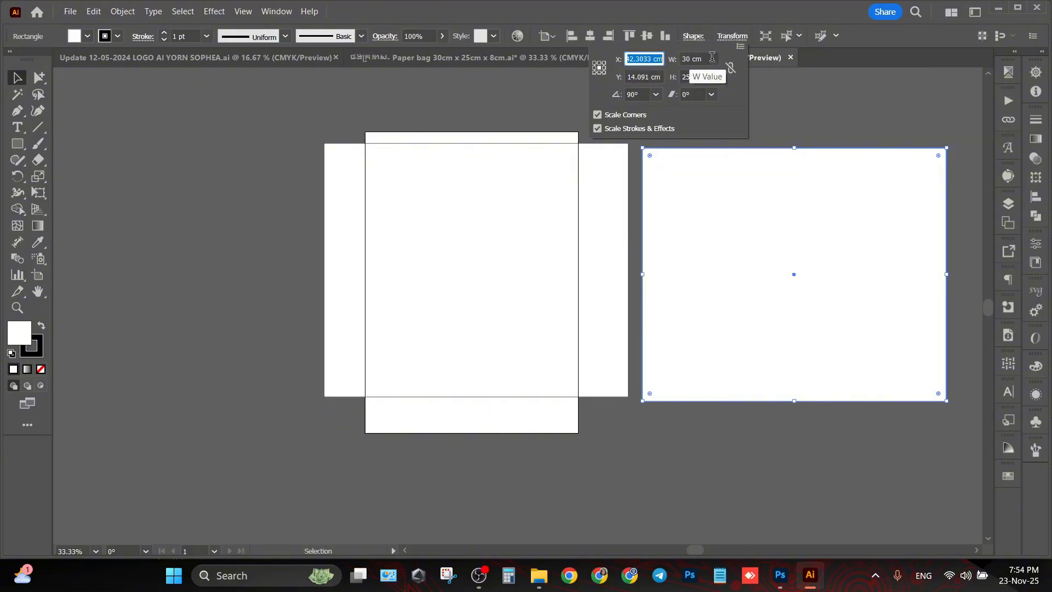
left_click(712, 57)
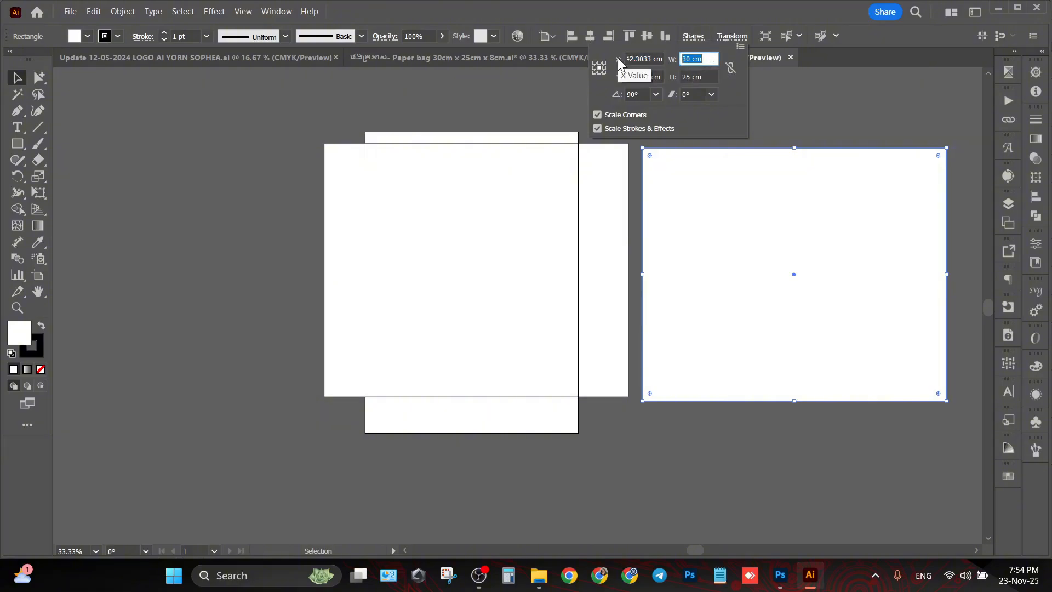
type("8")
key("Return")
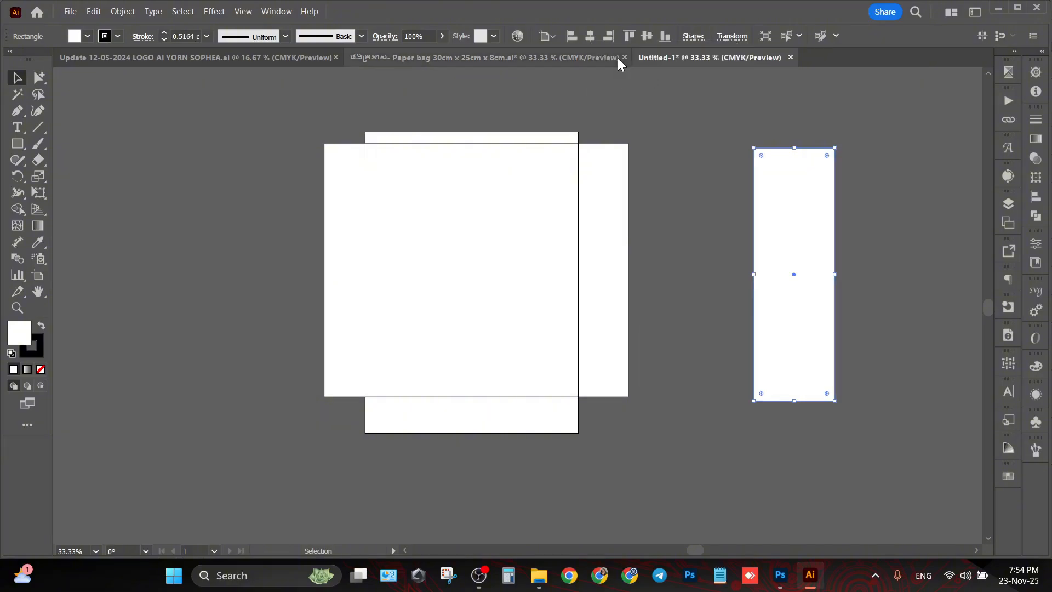
left_click(184, 133)
left_click_drag(789, 247, 710, 248)
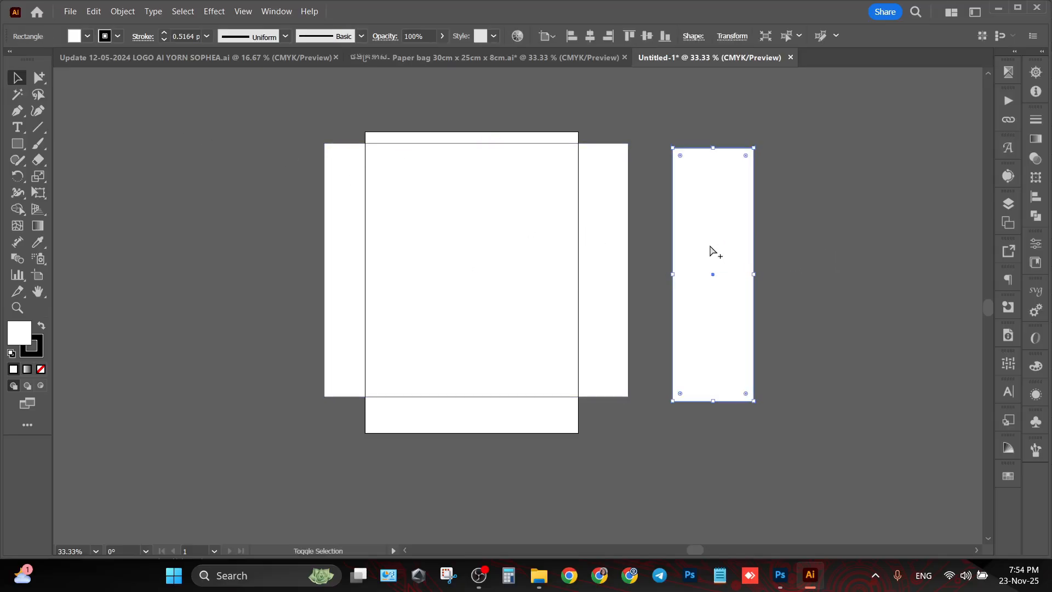
Step: Hide the artboards and compare the narrow panel with the bag's side in the paper bag reference document
key("ctrl+shift+h")
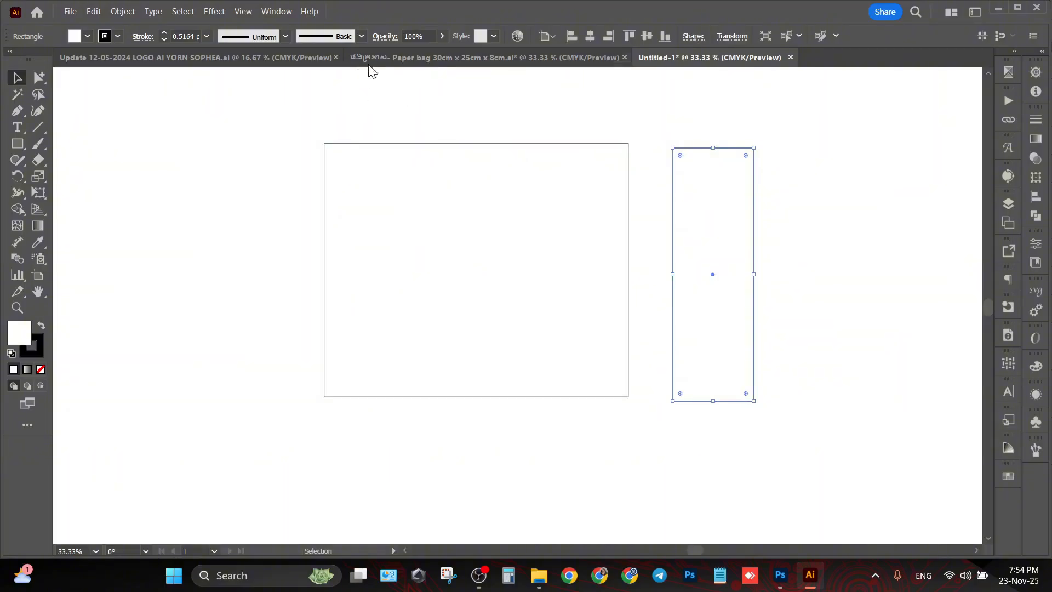
left_click(381, 57)
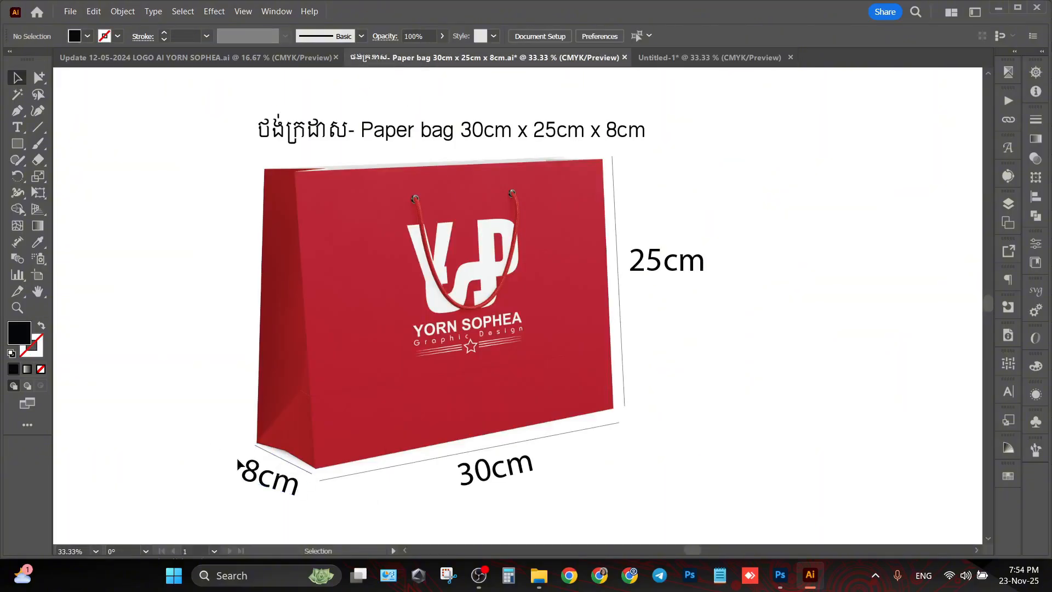
left_click(677, 61)
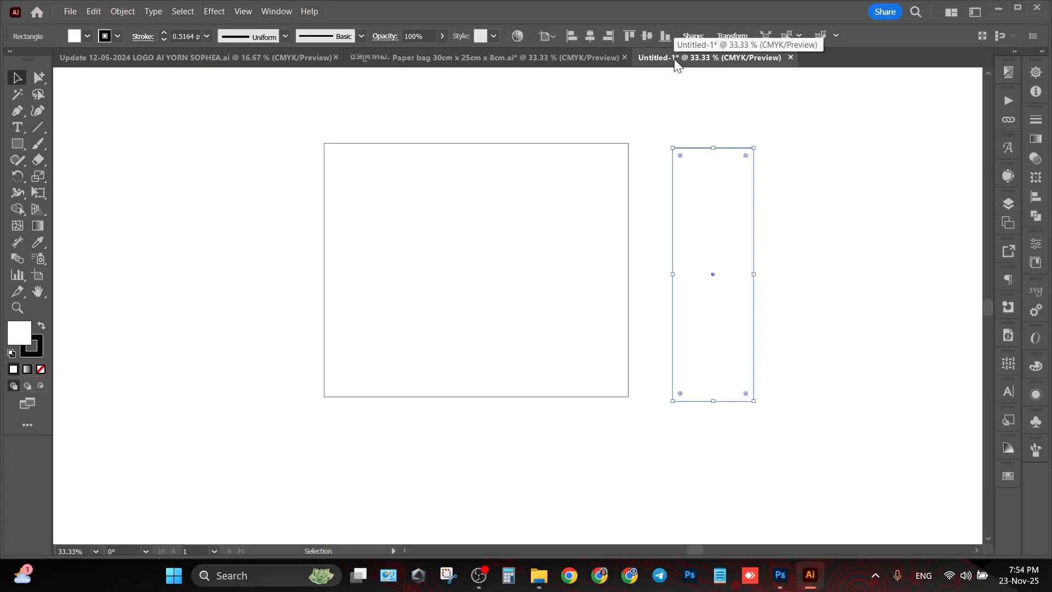
Step: Snap the 8 cm panel against the right edge of the 30 cm panel with their bottom corners aligned
left_click(781, 163)
left_click(716, 179)
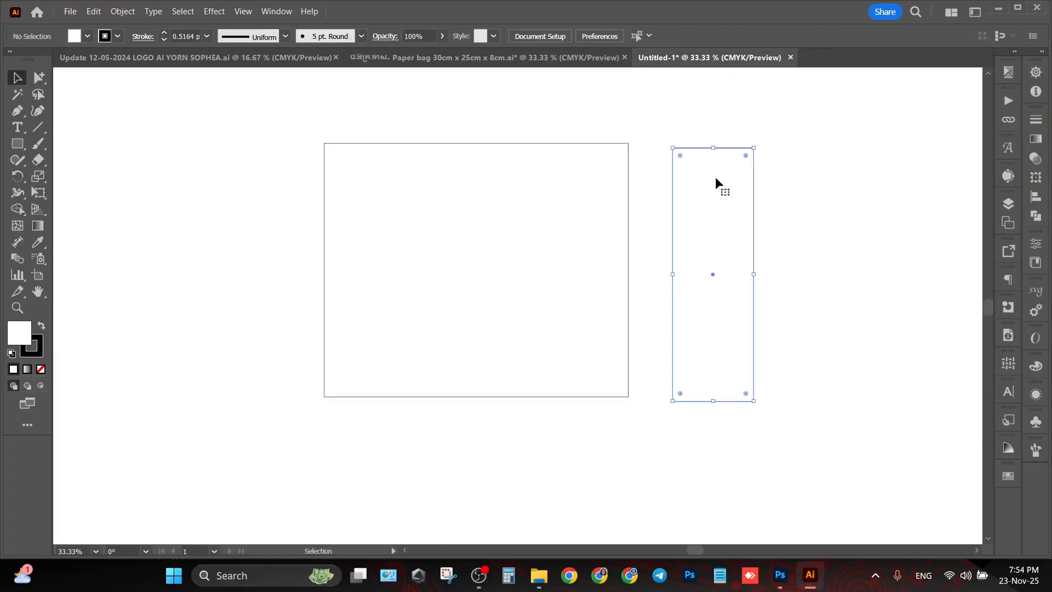
scroll(708, 418, "up", 4)
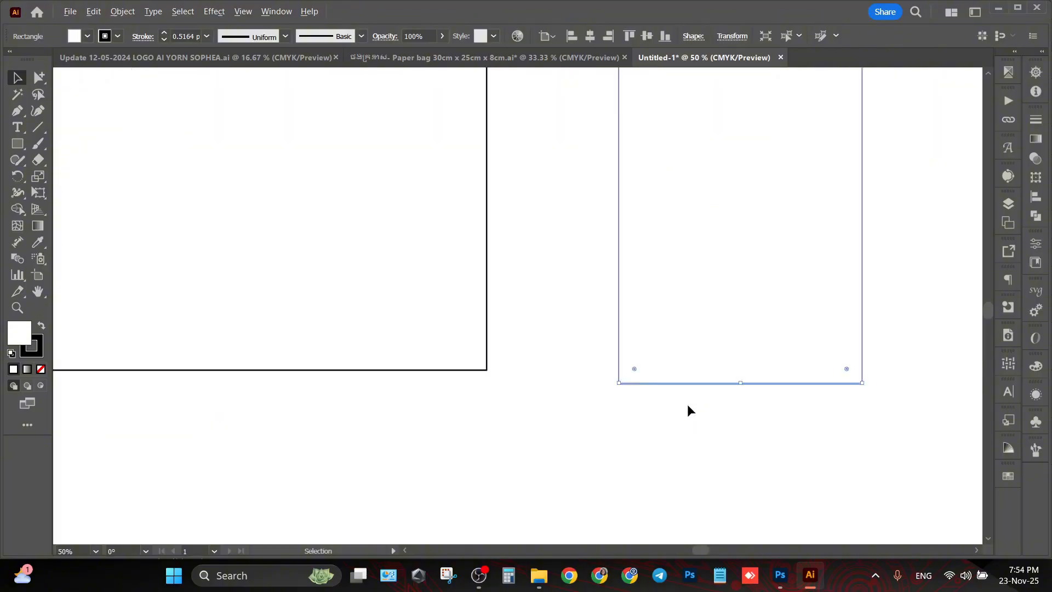
left_click_drag(637, 371, 440, 354)
left_click(584, 410)
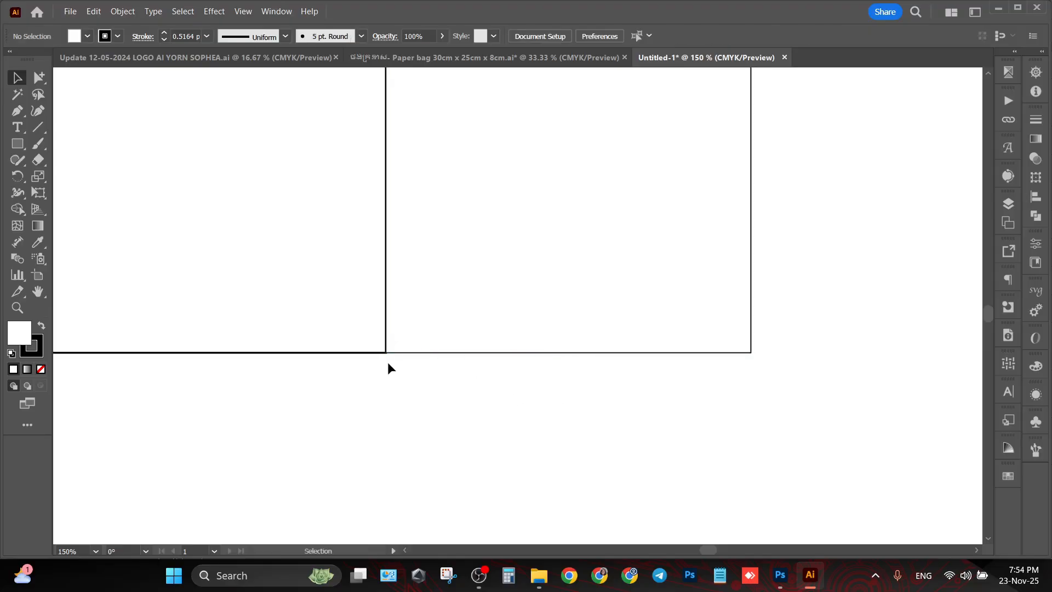
Step: Turn off Scale Strokes & Effects in the preferences and set the stroke of both panels to 0.5 pt
scroll(387, 362, "up", 6)
left_click(267, 236)
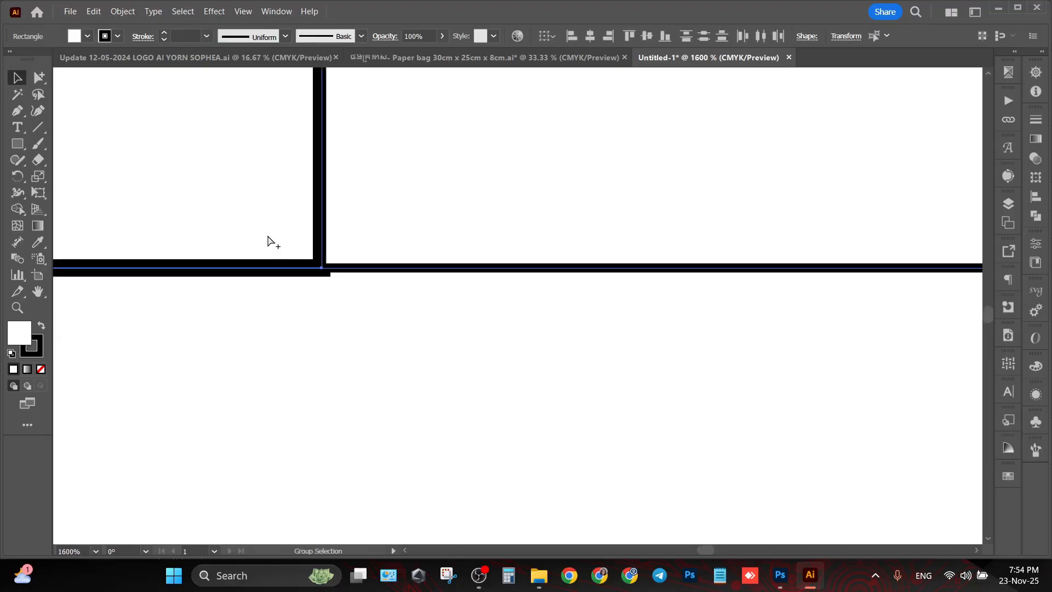
key("ctrl+k")
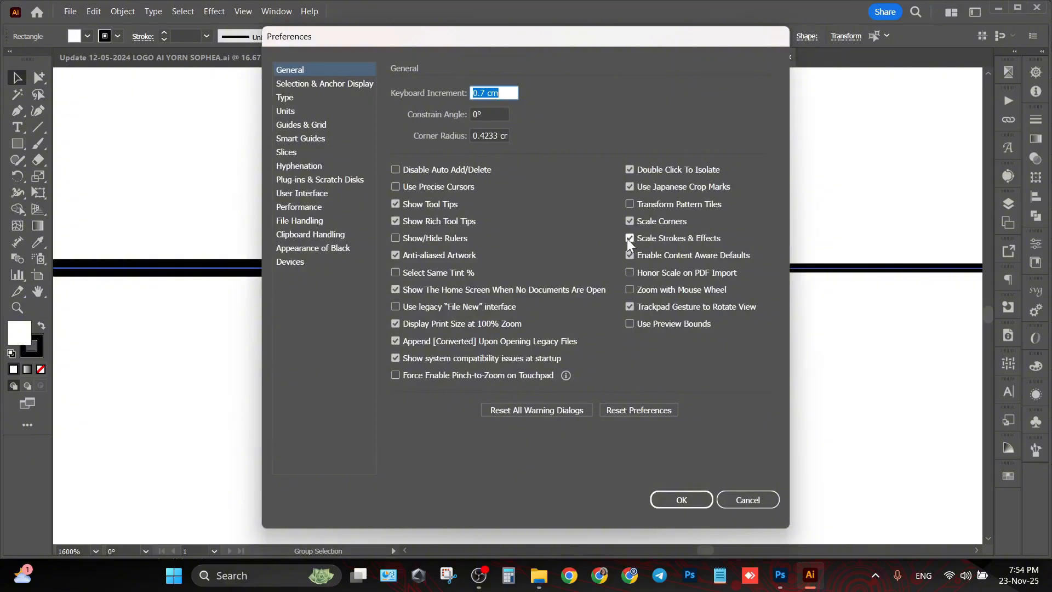
left_click(628, 239)
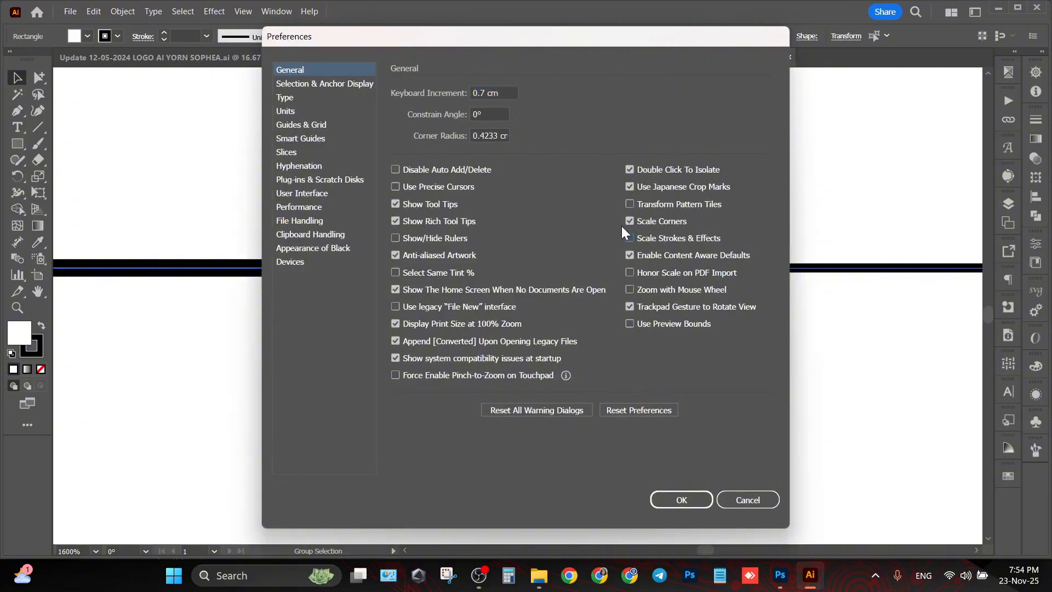
left_click(691, 500)
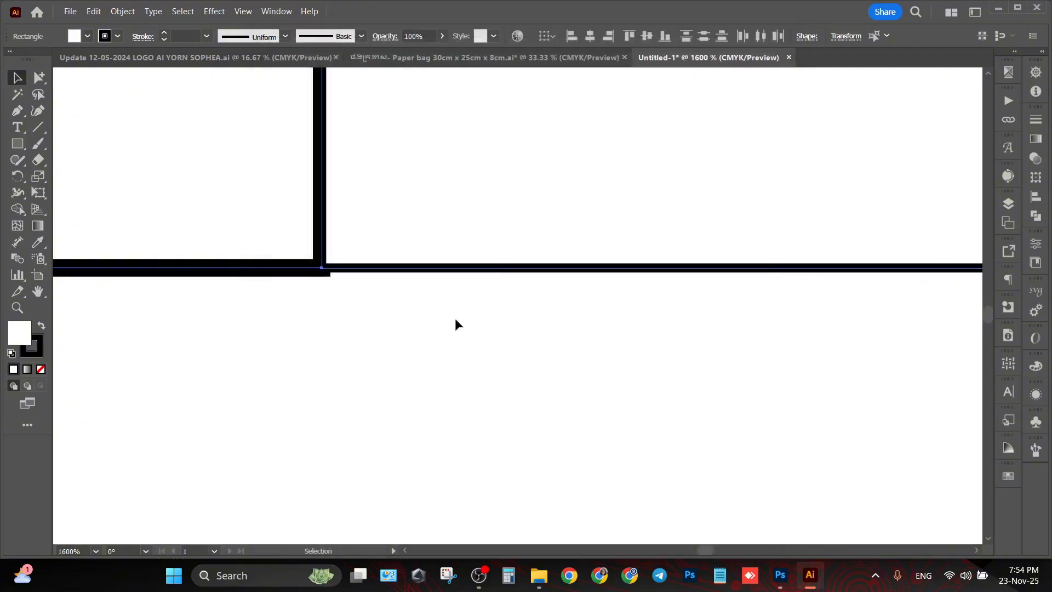
left_click(164, 33)
left_click(345, 320)
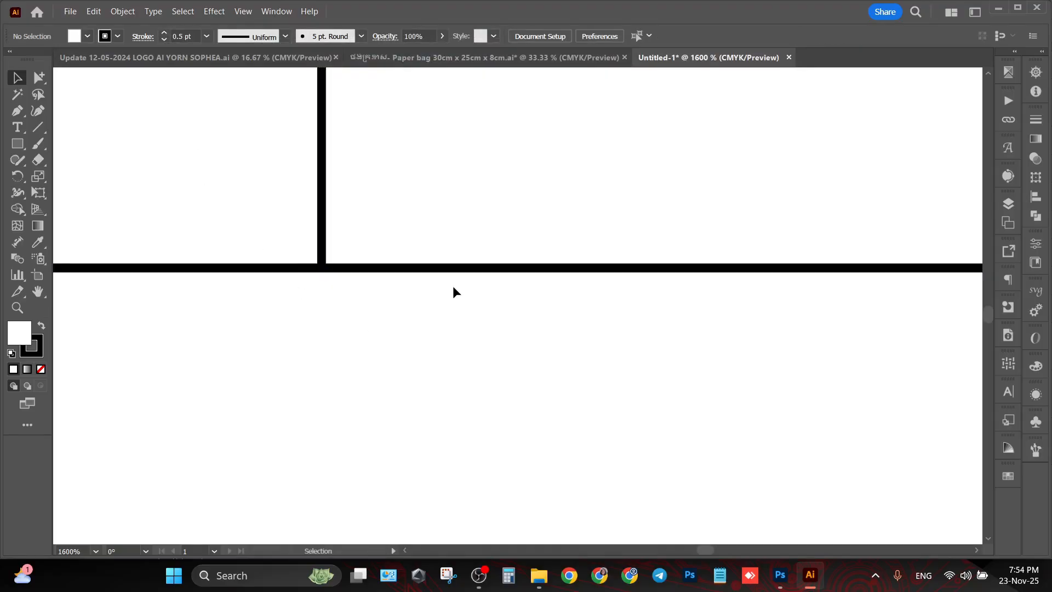
Step: Duplicate the 30 cm and 8 cm panels together and snap the copies against the right edge of the originals
scroll(454, 292, "down", 13)
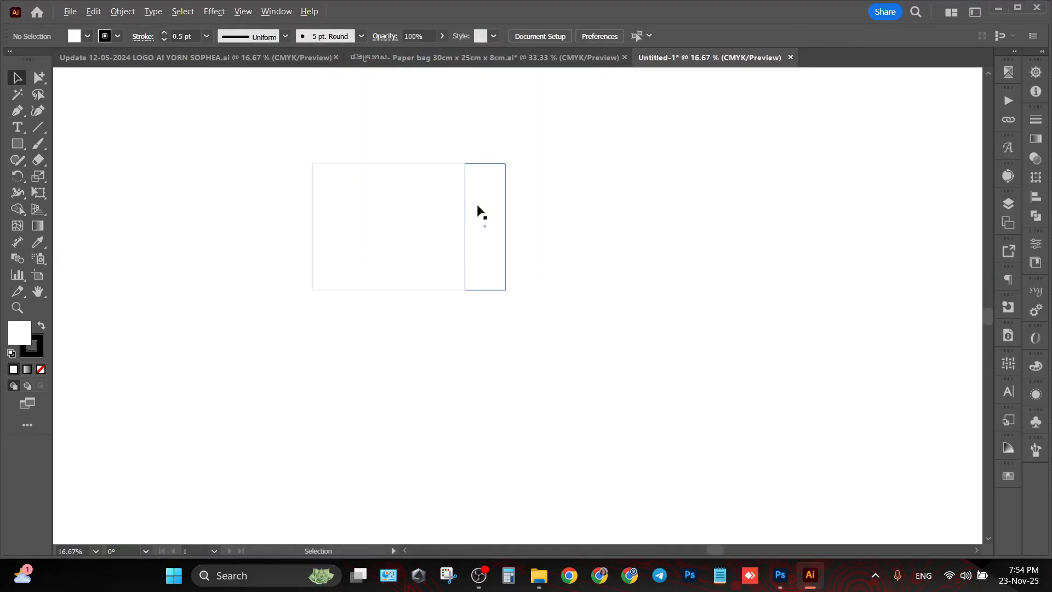
scroll(481, 212, "up", 2)
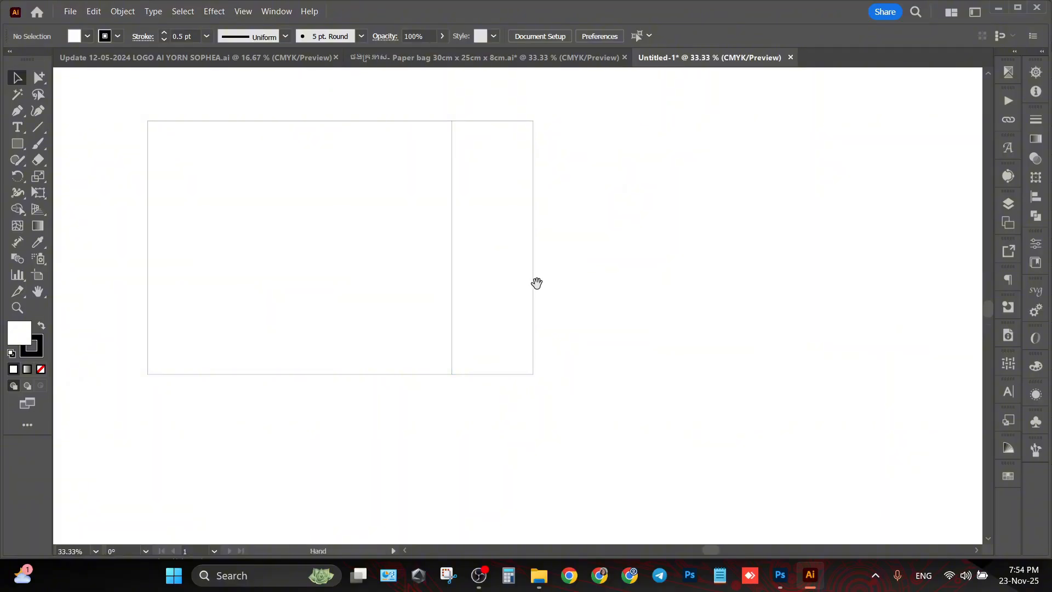
left_click_drag(535, 284, 544, 269)
left_click(339, 216)
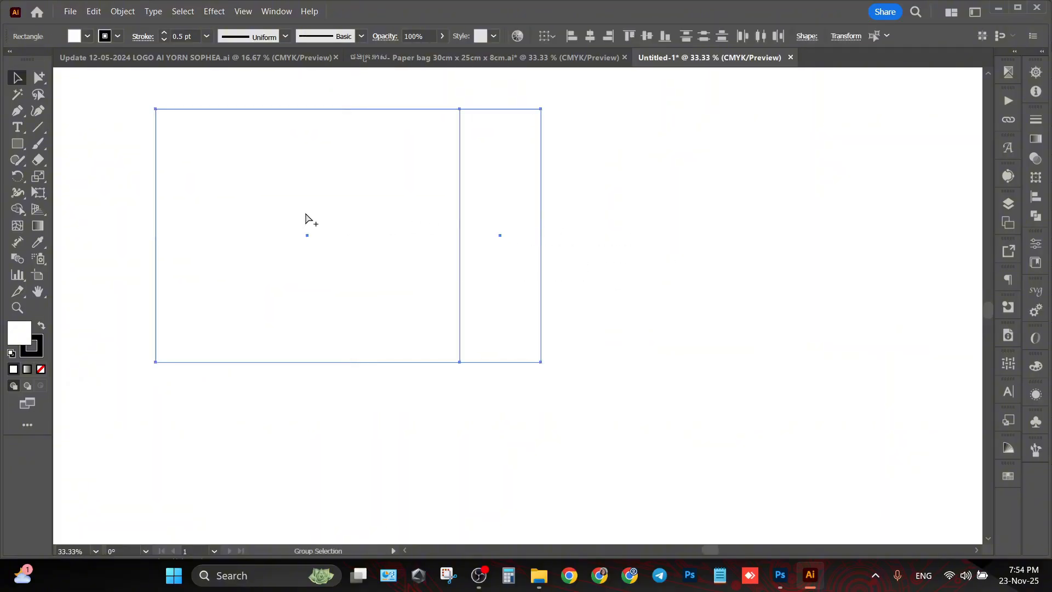
key("v")
scroll(455, 280, "down", 1)
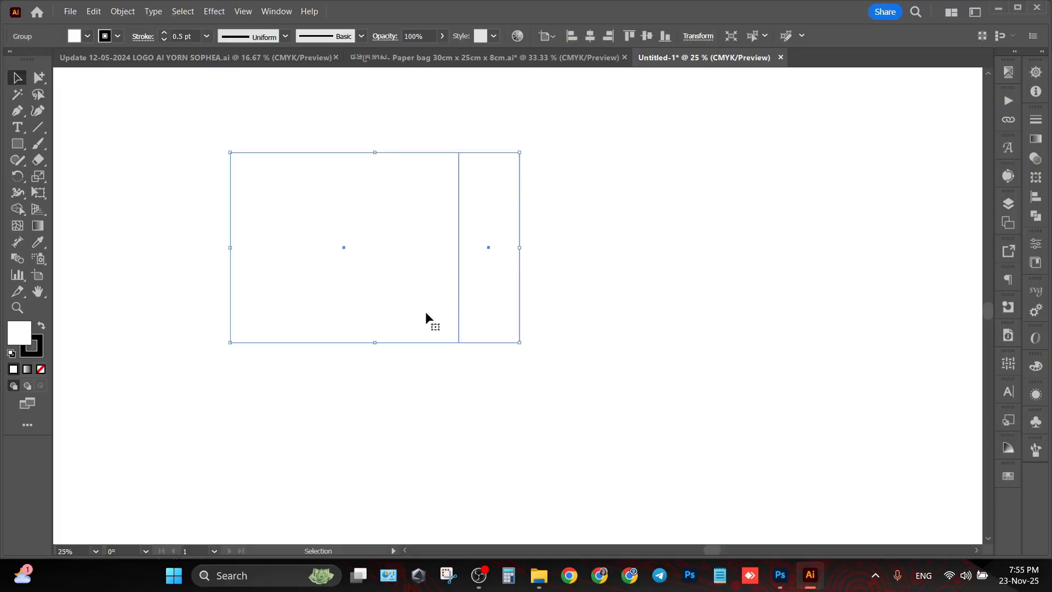
left_click_drag(277, 313, 394, 306)
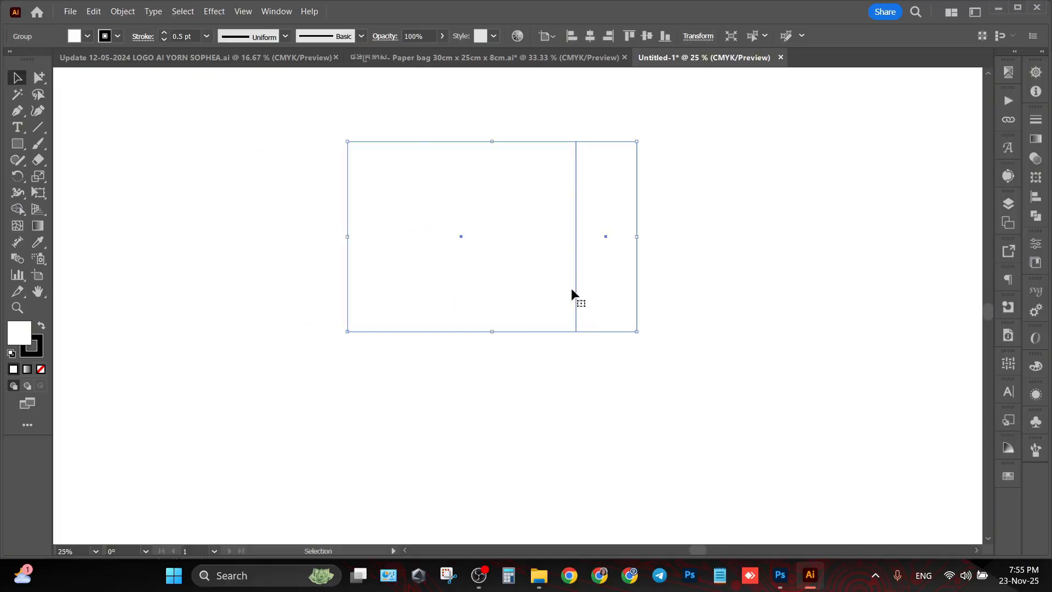
left_click_drag(573, 287, 406, 301)
scroll(329, 322, "up", 6)
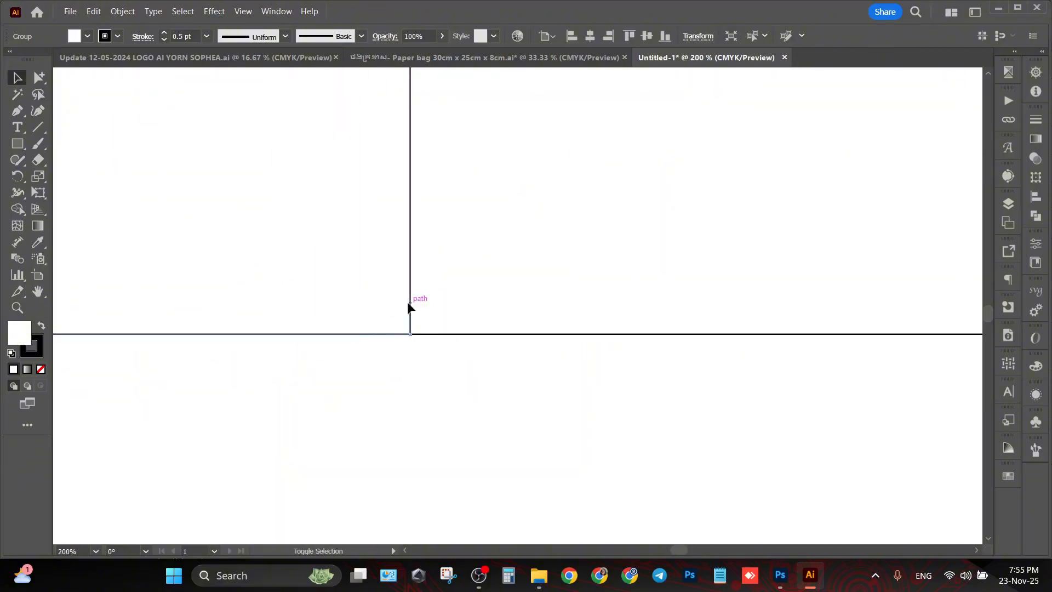
left_click(493, 374)
scroll(504, 328, "down", 7)
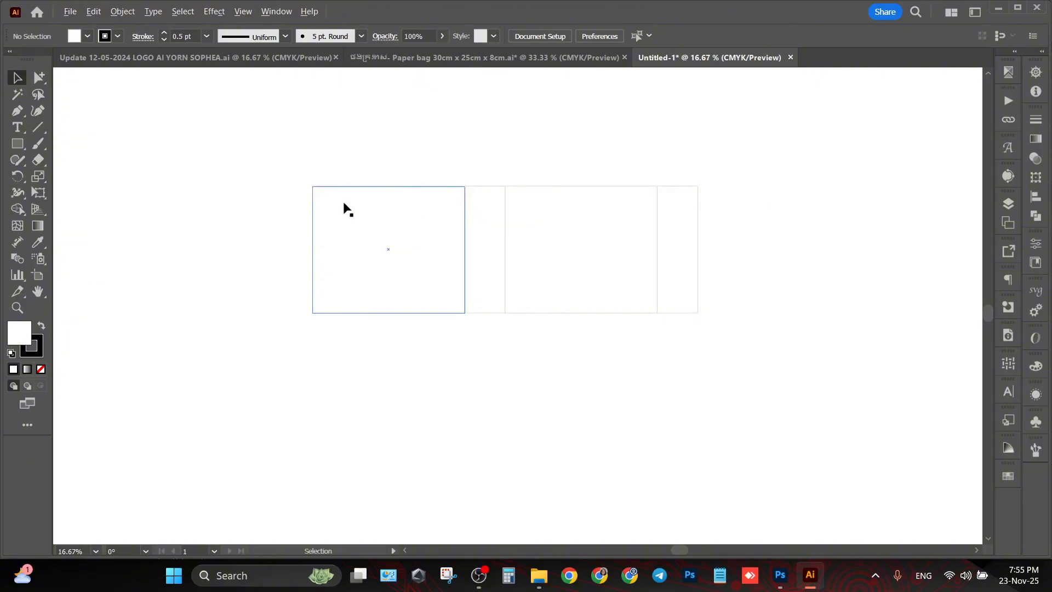
Step: Draw a 25 cm high flap rectangle against the outer edge of the last side panel and set its width to about 2 cm
scroll(345, 207, "up", 1)
left_click_drag(655, 310, 570, 305)
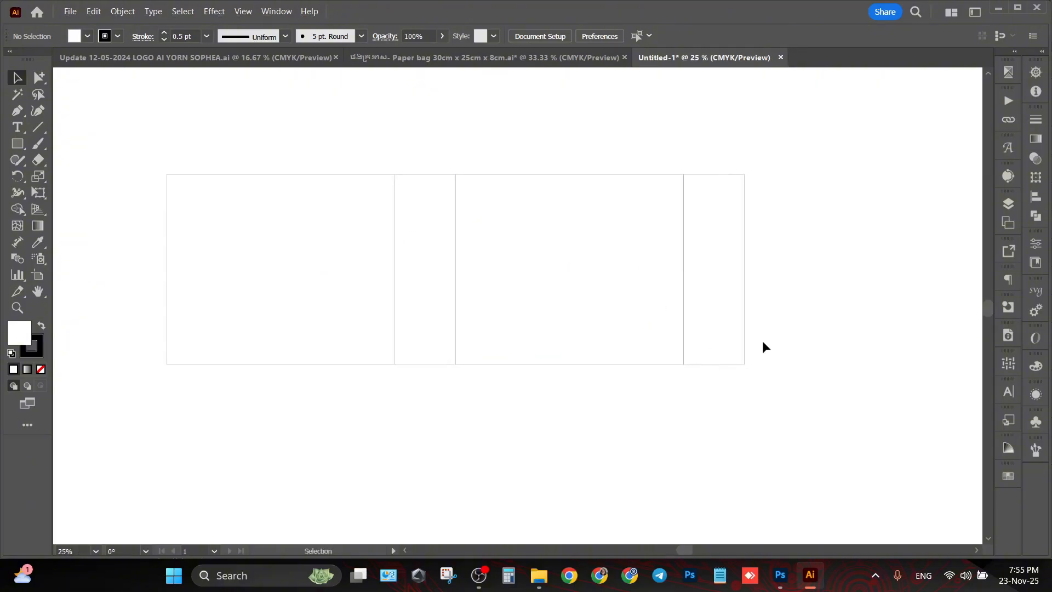
scroll(765, 341, "up", 2)
left_click_drag(773, 261, 723, 333)
left_click_drag(756, 303, 725, 320)
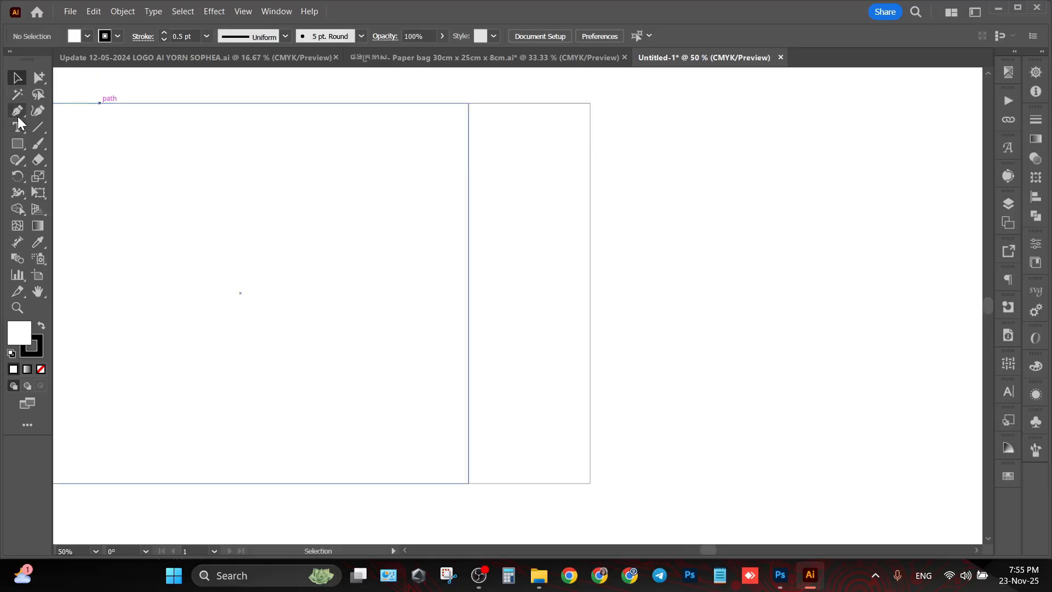
left_click(18, 143)
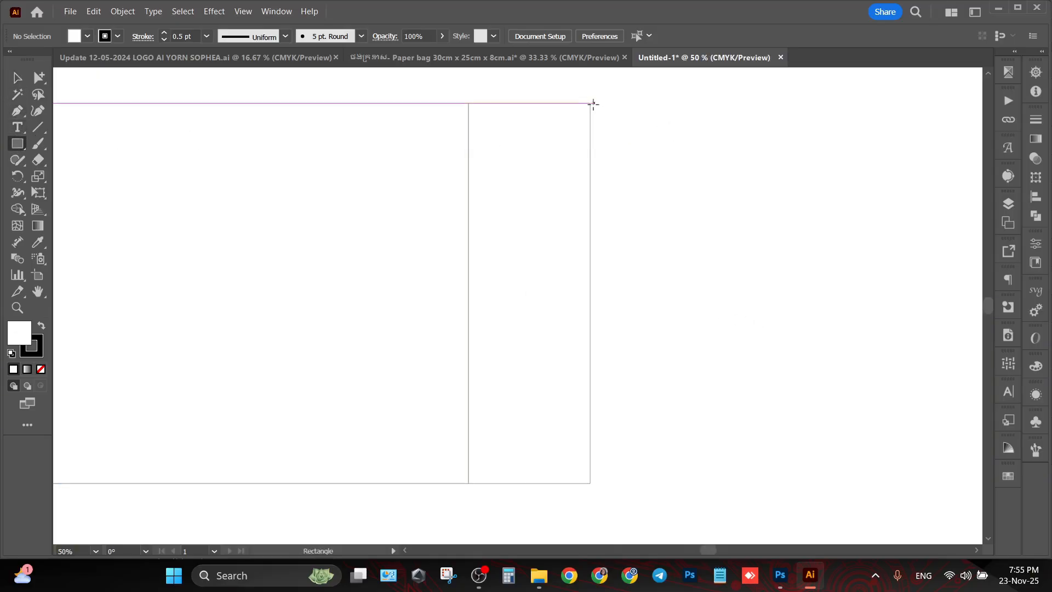
left_click_drag(592, 103, 621, 483)
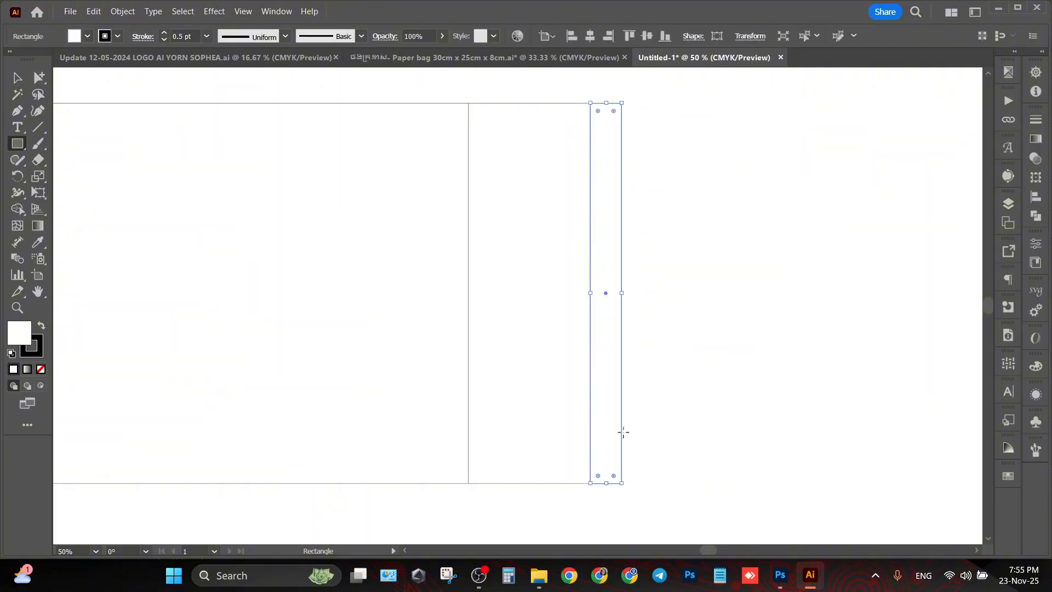
left_click(760, 37)
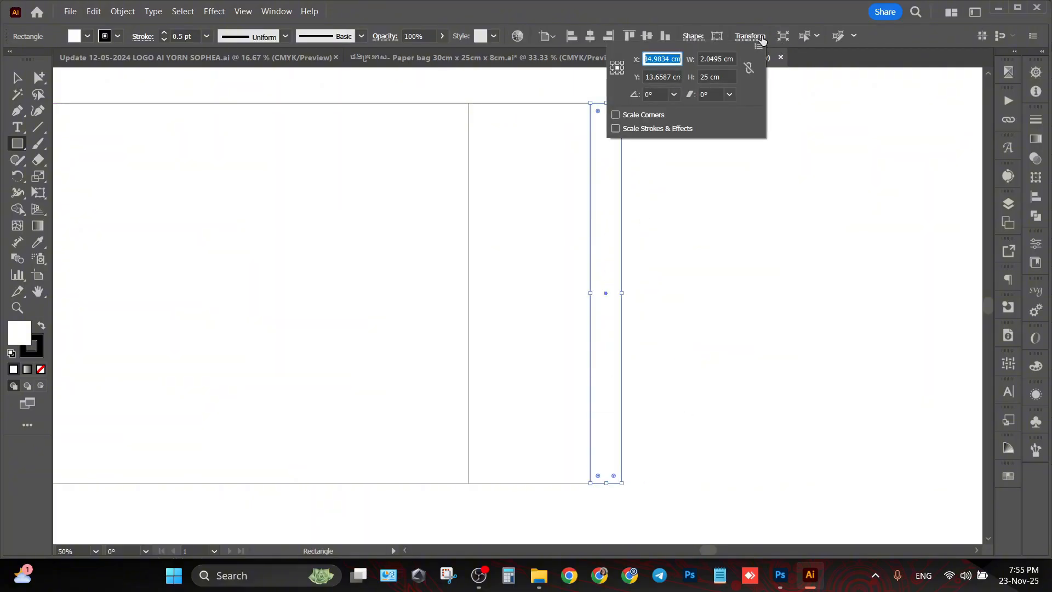
left_click(718, 59)
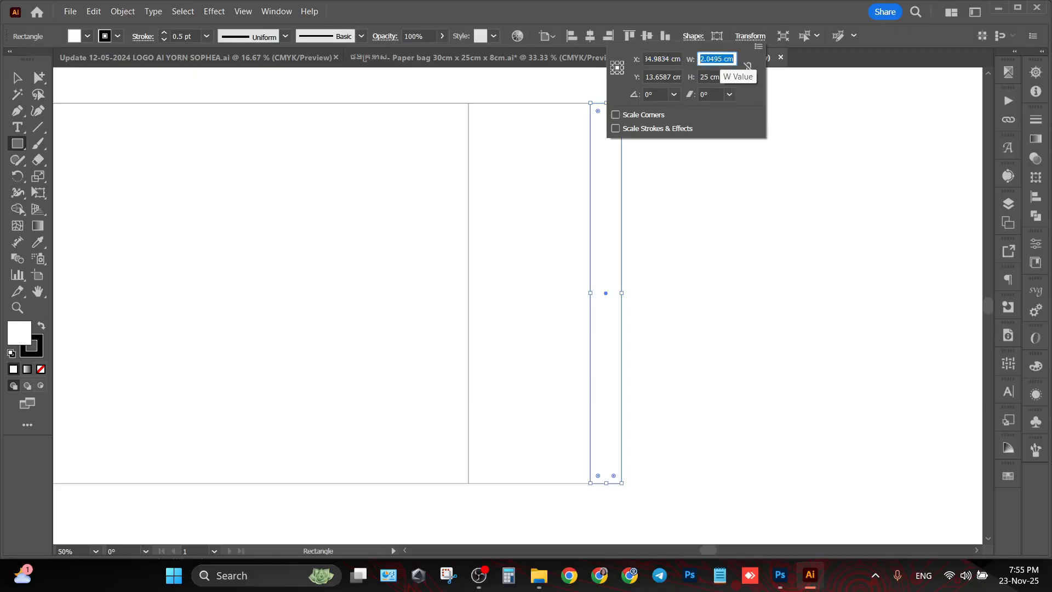
key("Return")
left_click(38, 81)
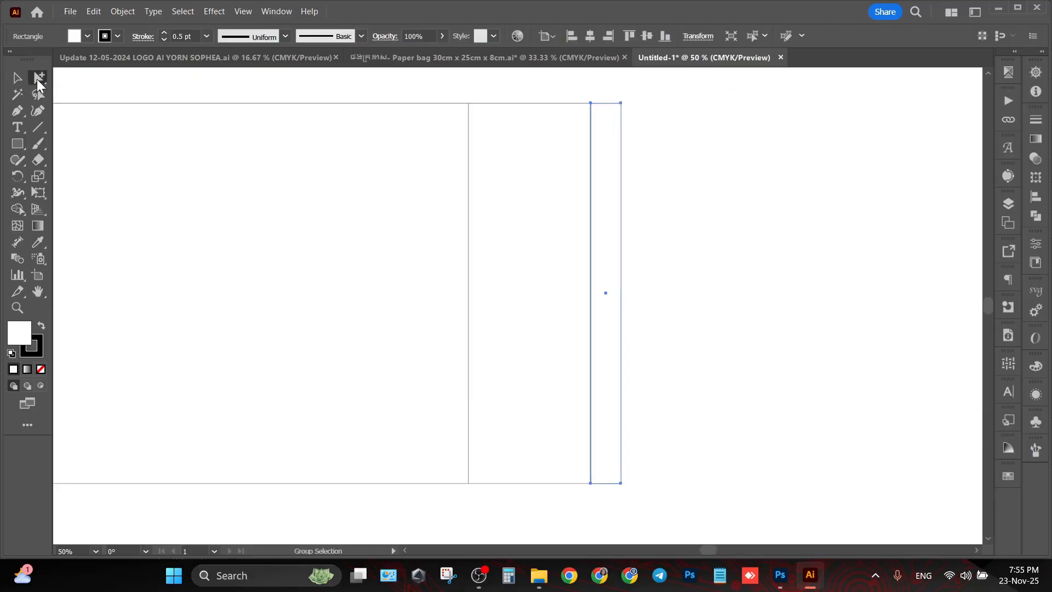
Step: Check the flap's joint with the adjacent panel and examine the two 8 cm side panels in the full layout
left_click(716, 127)
scroll(630, 110, "up", 5)
left_click_drag(558, 132, 680, 221)
scroll(637, 202, "up", 4)
scroll(675, 163, "down", 11)
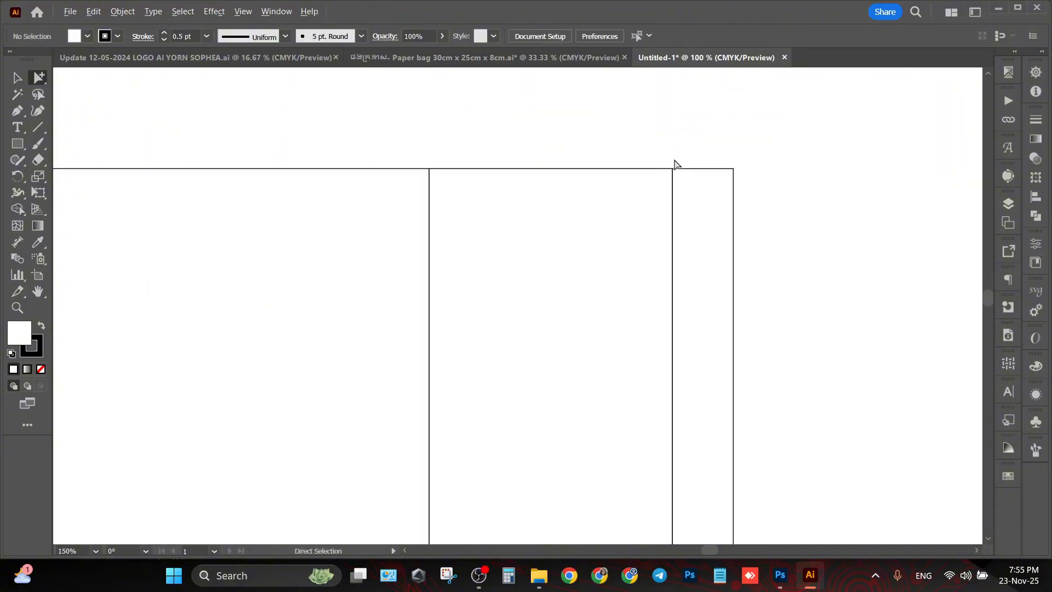
left_click_drag(481, 206, 592, 197)
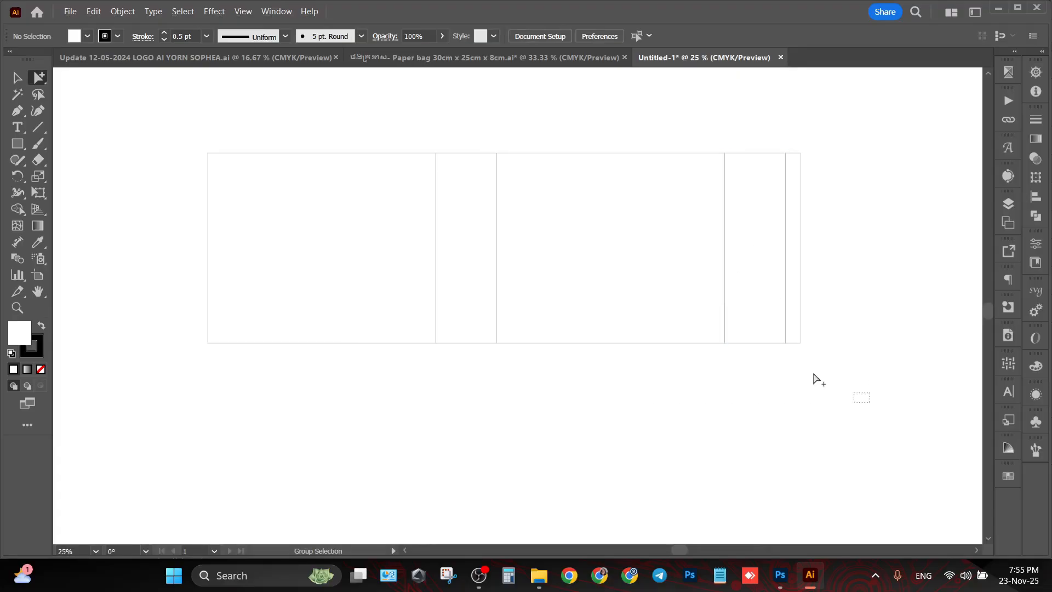
left_click_drag(871, 402, 193, 130)
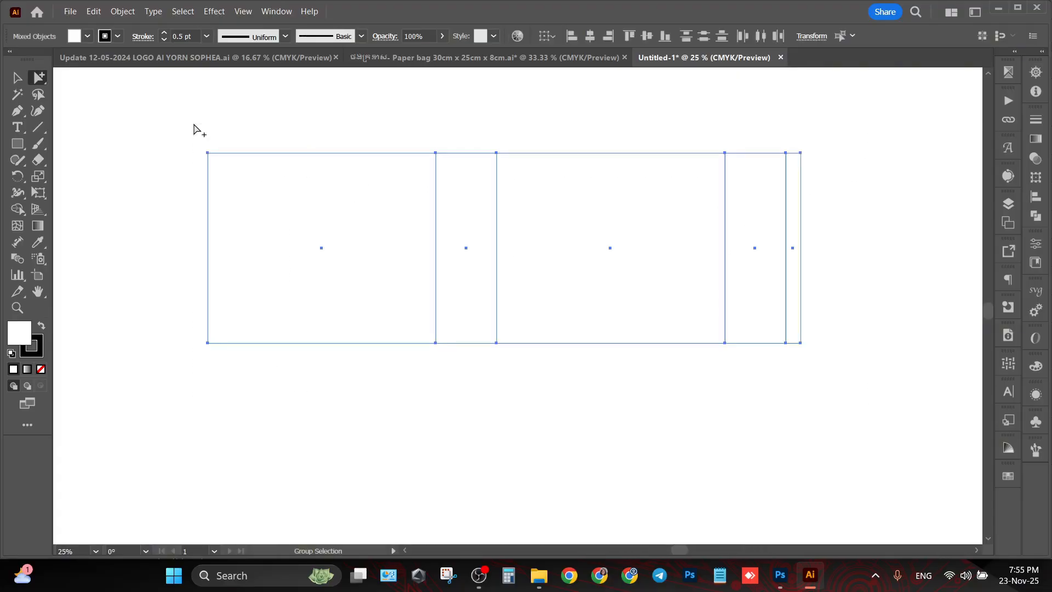
left_click(466, 112)
left_click(476, 203)
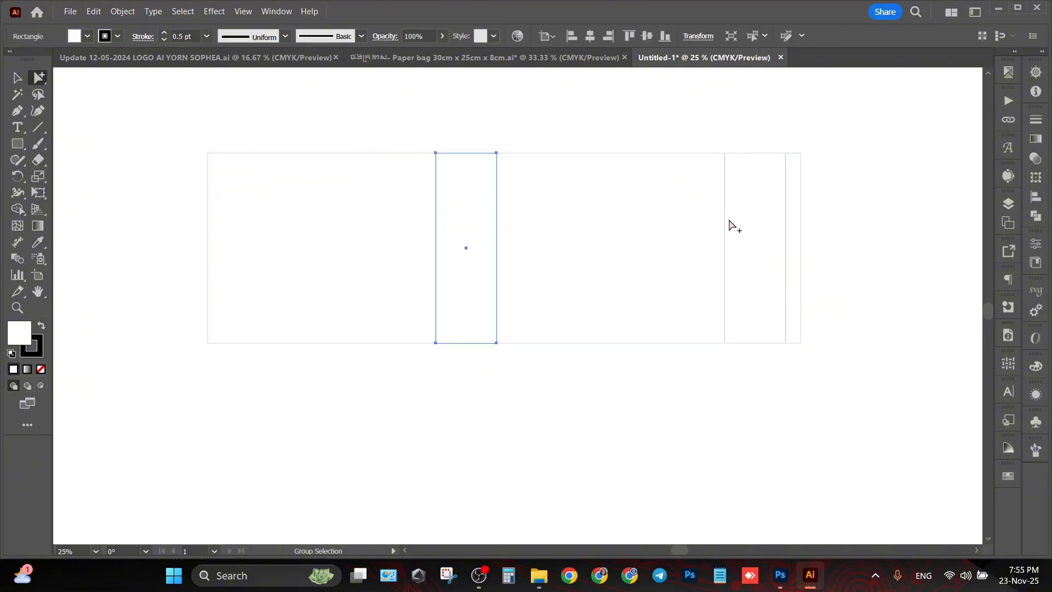
left_click(759, 205)
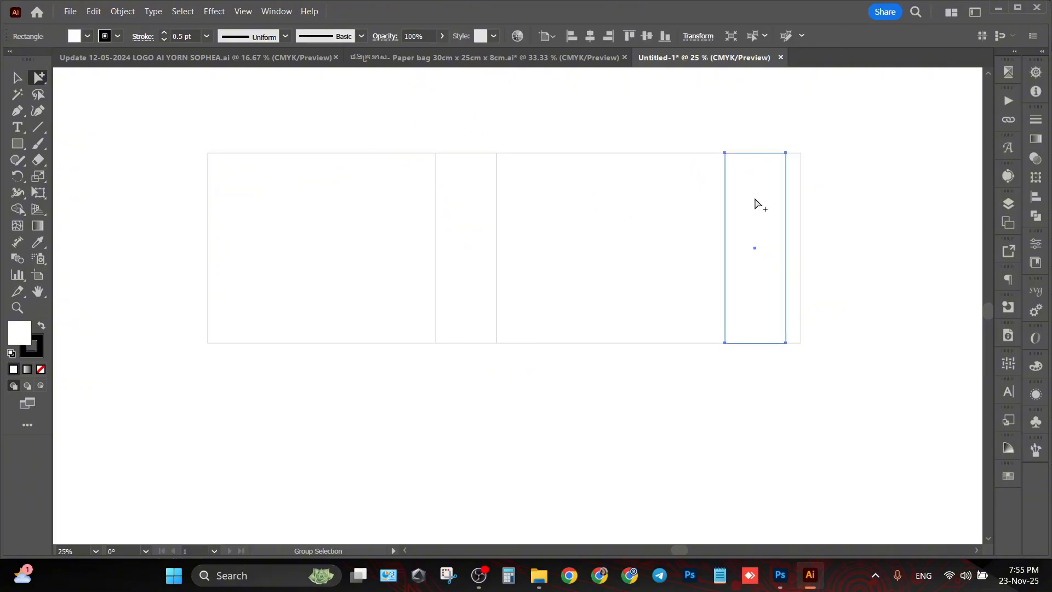
left_click(481, 202)
left_click(447, 123)
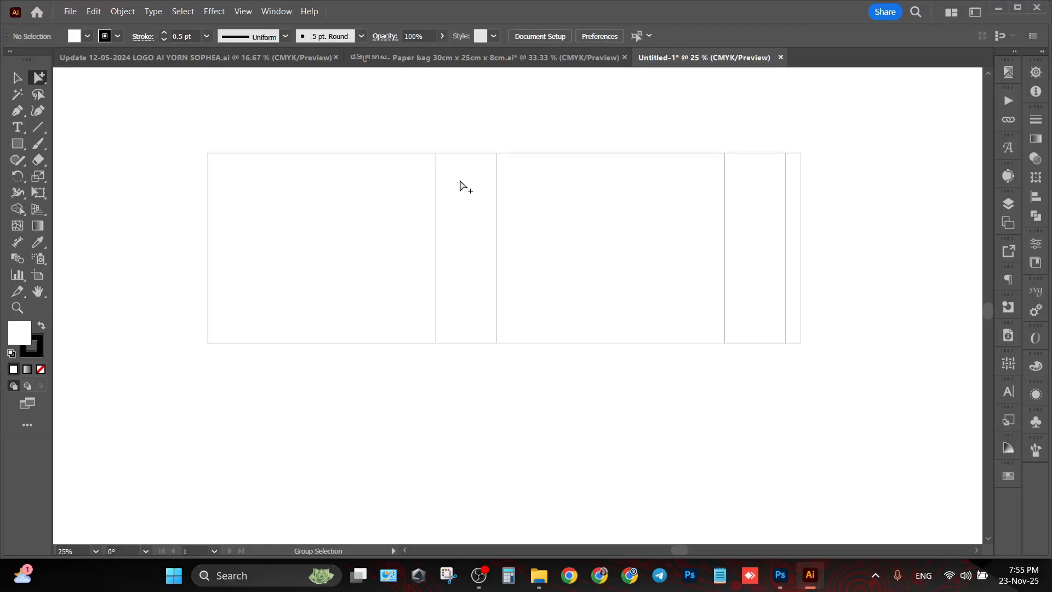
left_click(464, 185)
left_click(748, 220)
left_click(493, 127)
Step: Draw a vertical line down the left edge of the first 8 cm side panel, starting at its top corner
scroll(469, 161, "up", 2)
left_click_drag(478, 269, 487, 247)
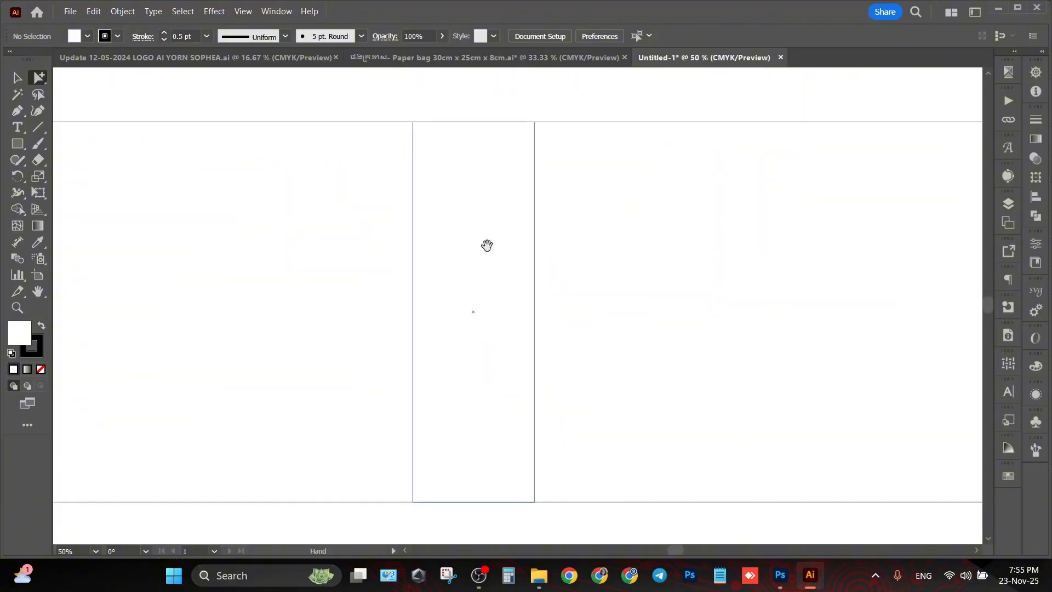
left_click(37, 127)
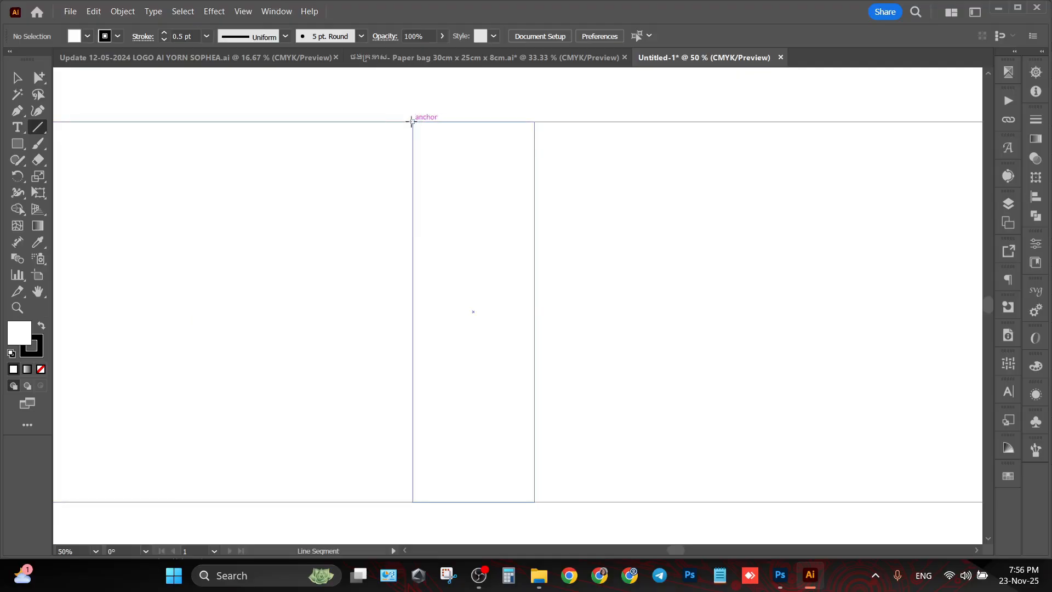
left_click_drag(412, 121, 427, 498)
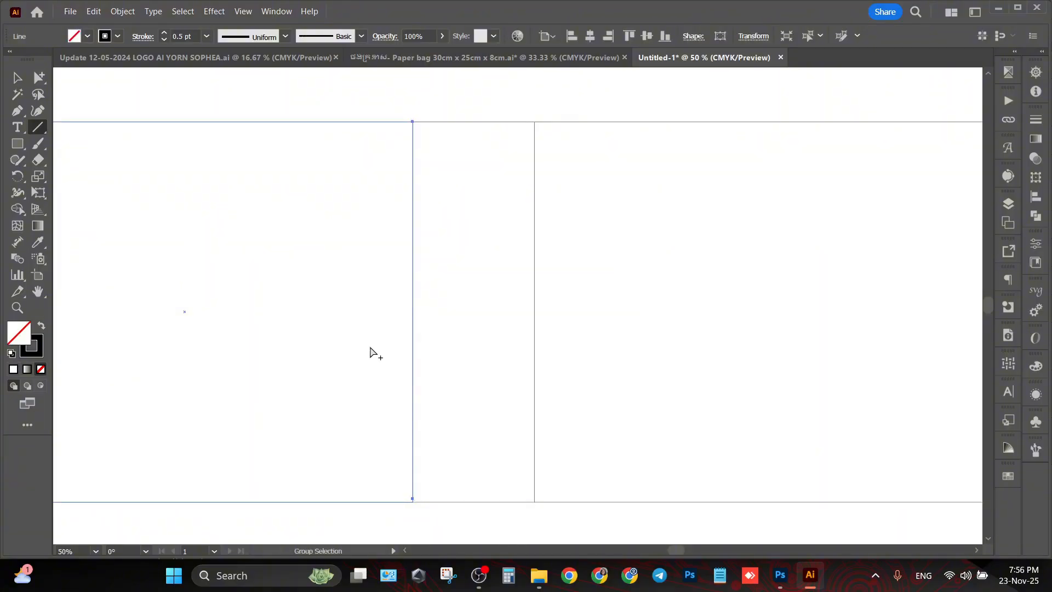
Step: Set the keyboard increment to 4 cm and copy the line one increment right to the middle of the 8 cm panel
key("ctrl+k")
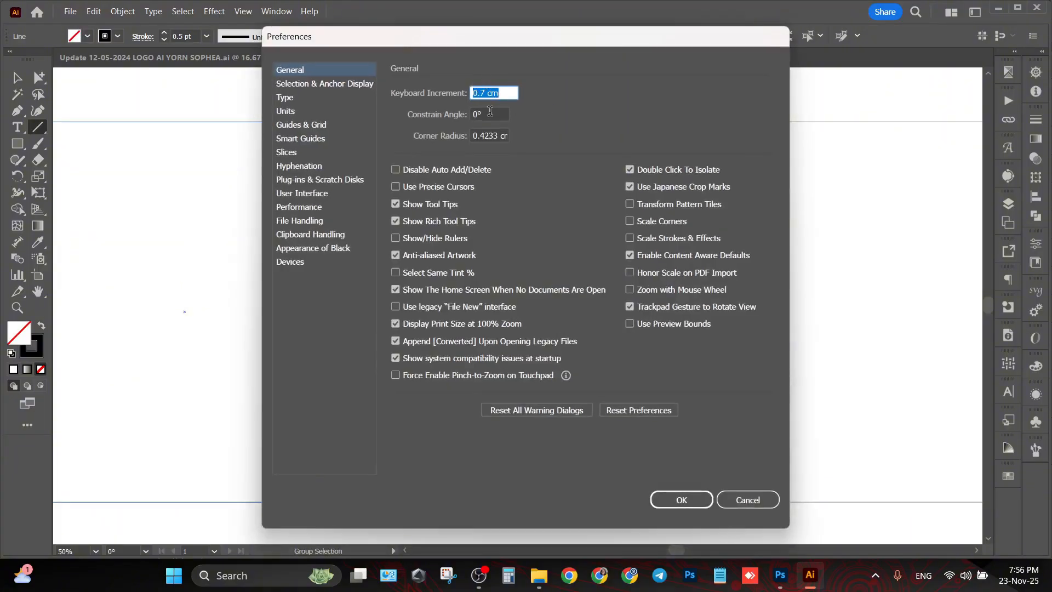
type("4")
left_click(681, 499)
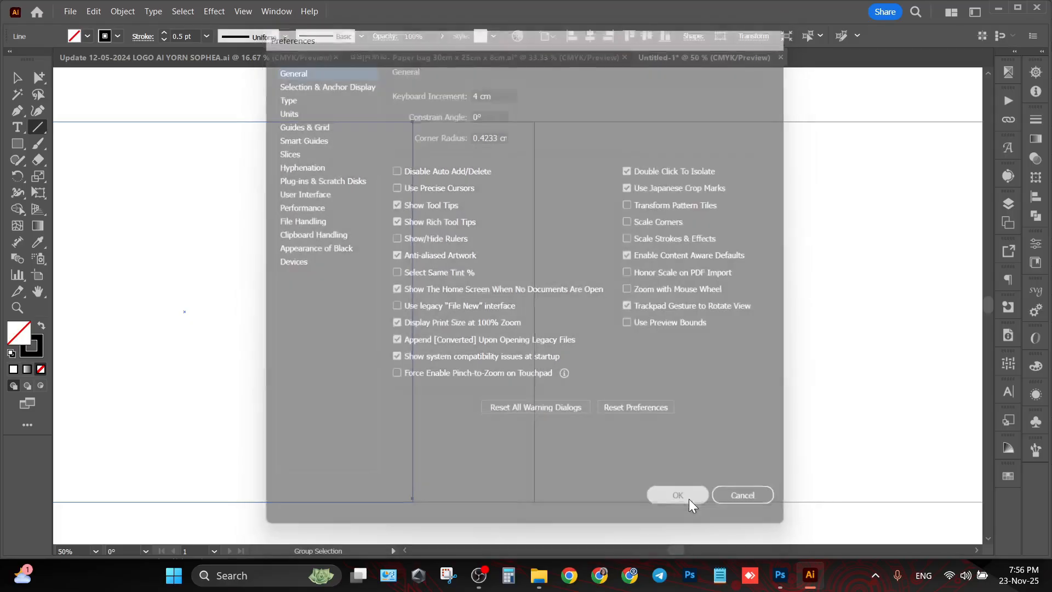
left_click(38, 77)
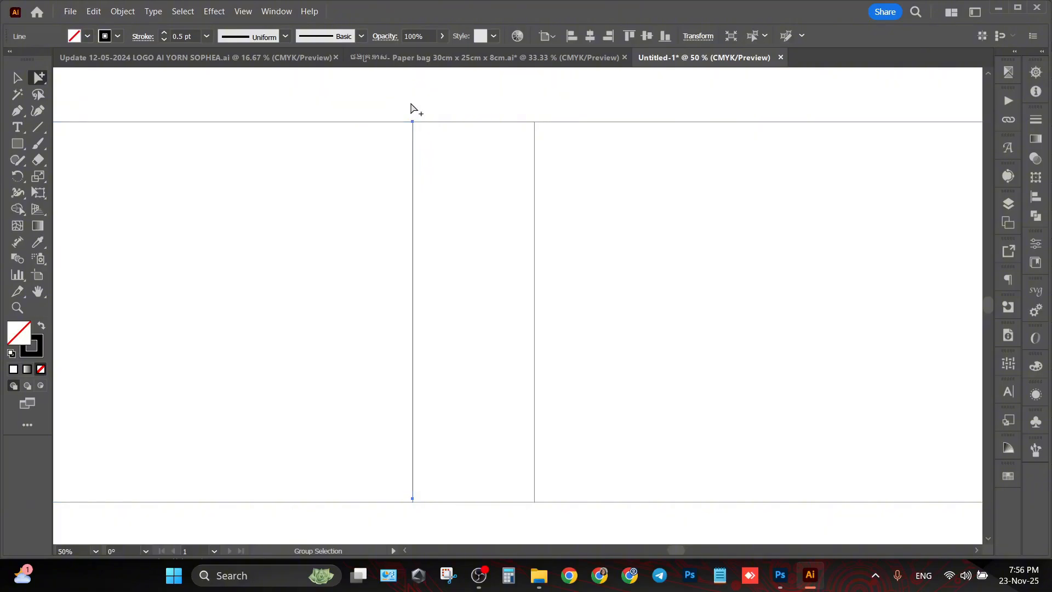
key("alt+Right")
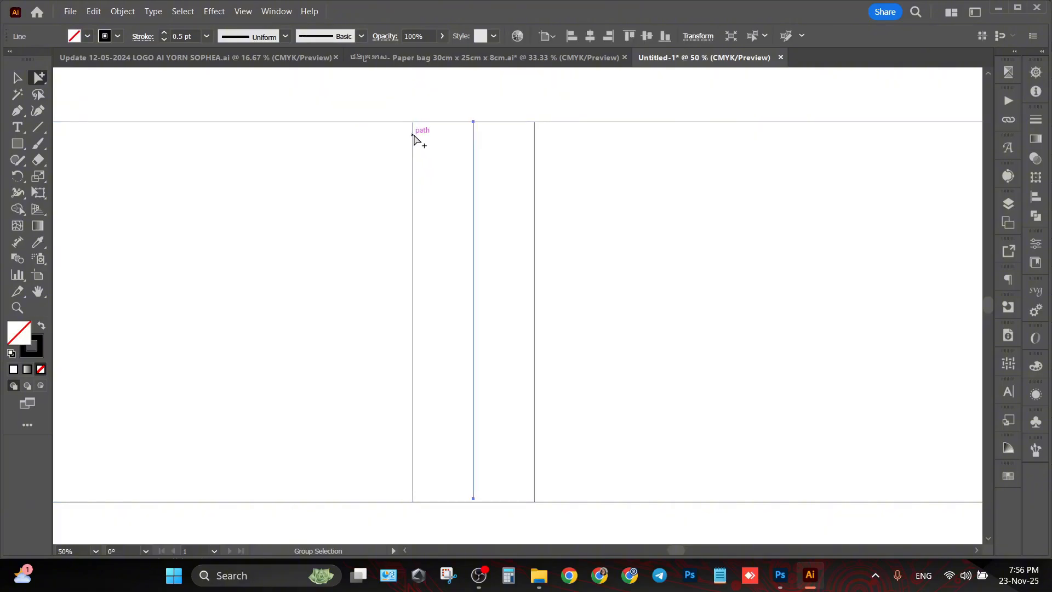
left_click(522, 108)
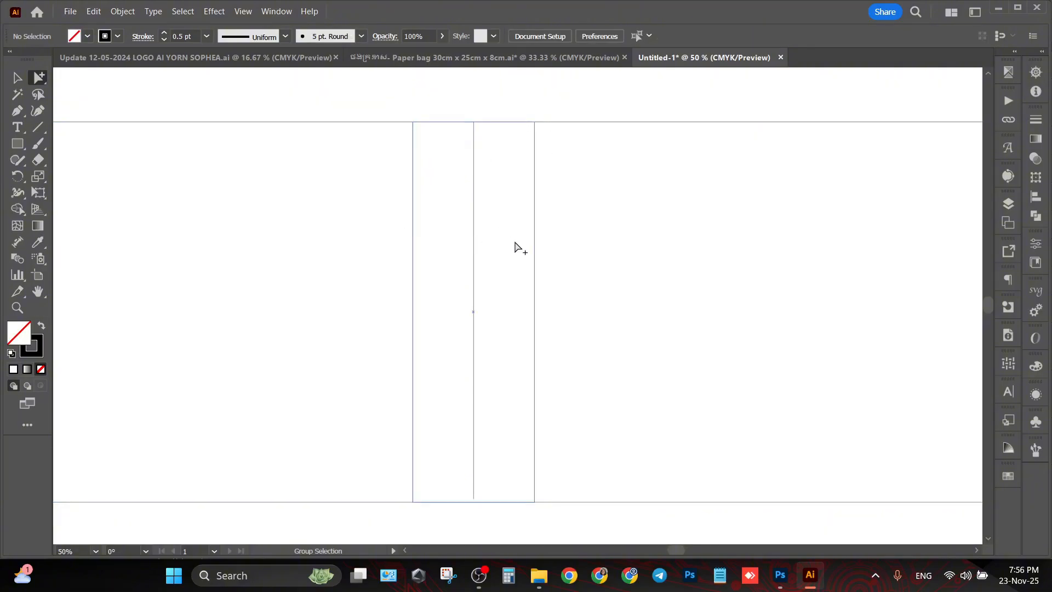
Step: Duplicate the centre fold line into the middle of the second 8 cm side panel
scroll(529, 218, "down", 2)
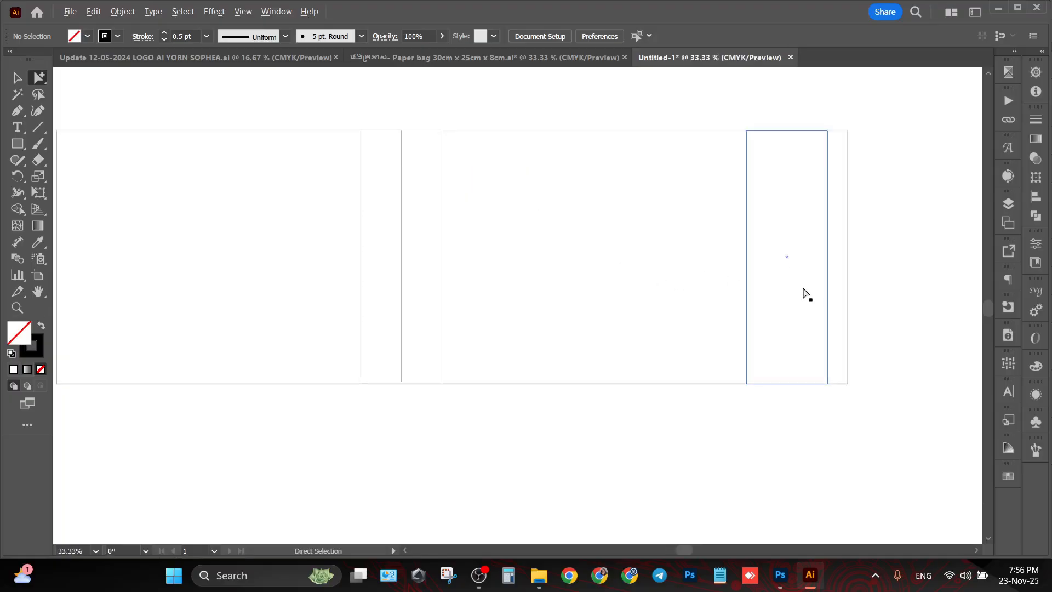
scroll(804, 294, "up", 1)
left_click_drag(401, 300, 749, 326)
key("F3")
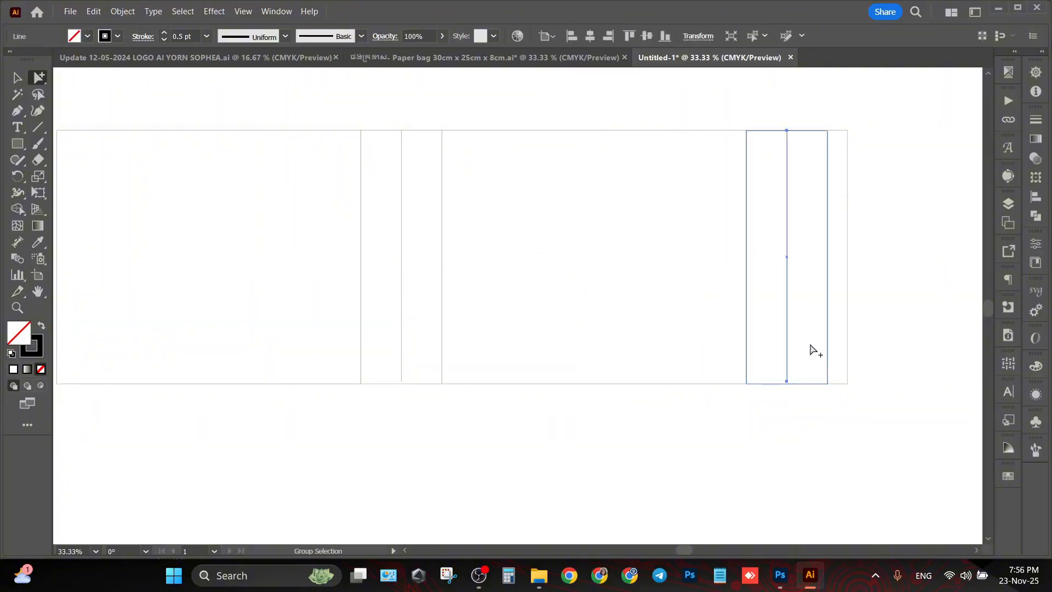
left_click(880, 291)
left_click(788, 312)
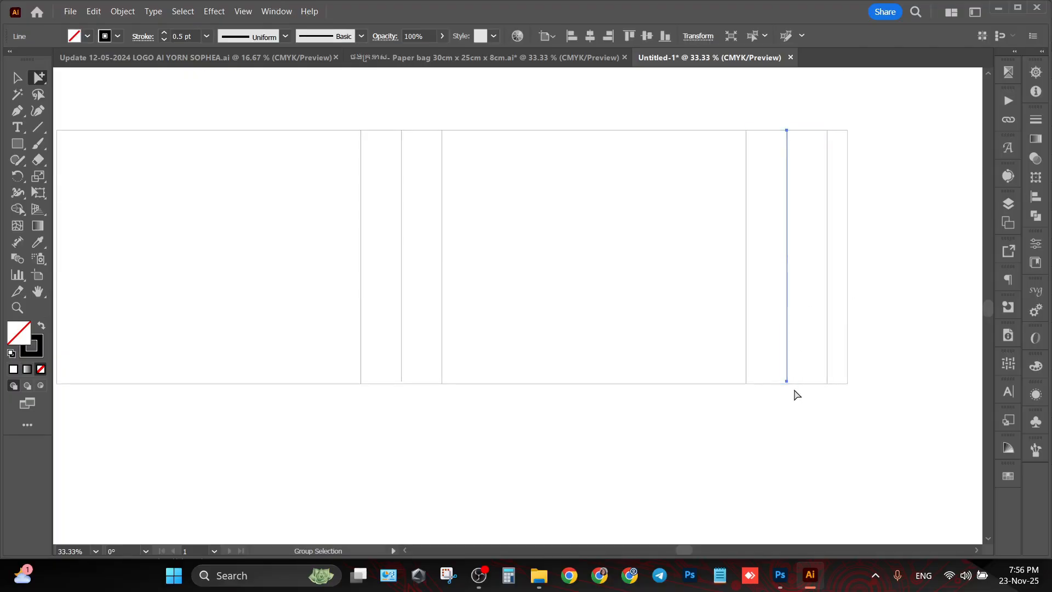
Step: Move the second fold line down so its lower end meets the panel's bottom edge, and add the first fold line to the selection
scroll(794, 390, "up", 5)
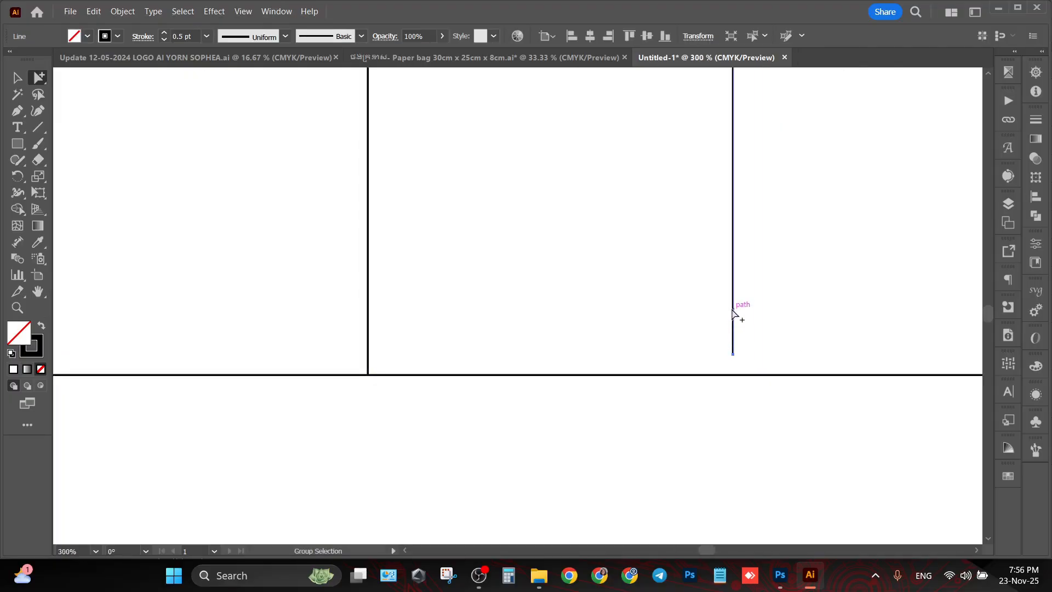
left_click_drag(732, 314, 734, 332)
scroll(686, 282, "down", 10)
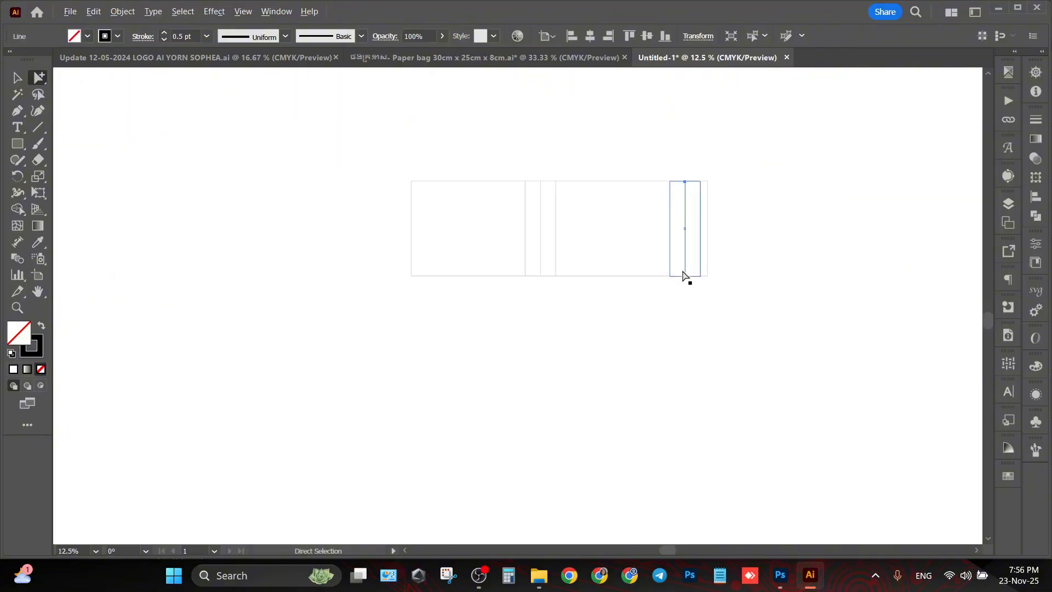
scroll(592, 173, "up", 3)
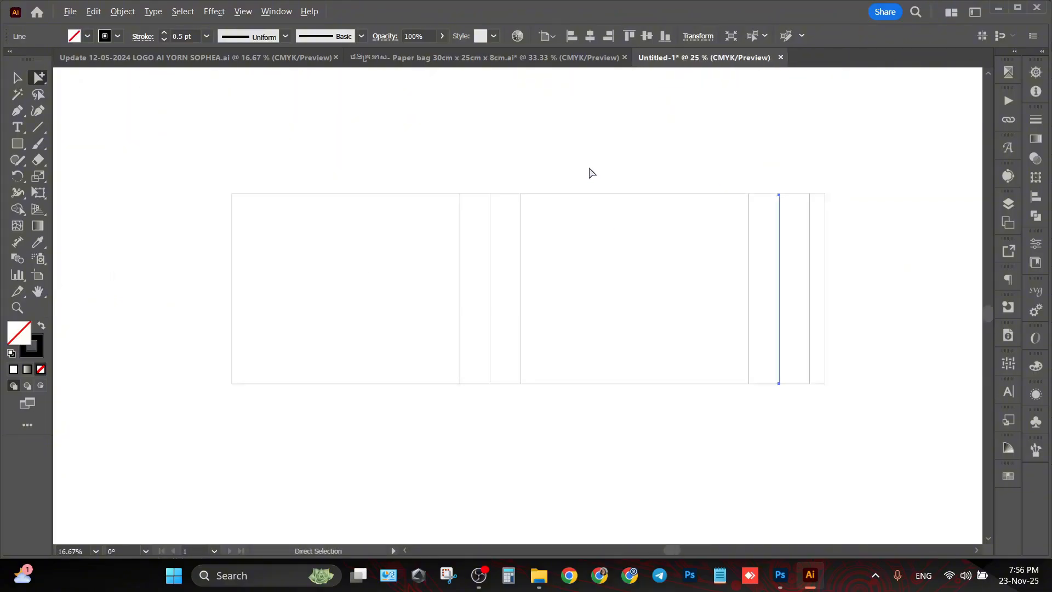
left_click(458, 252, "shift")
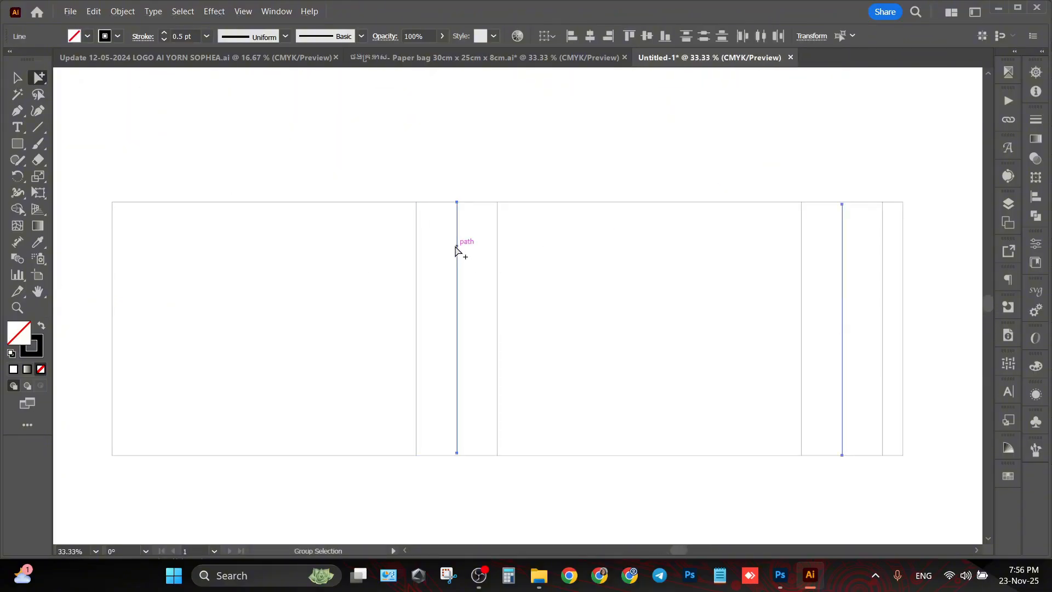
Step: Give both selected centre fold lines a dashed stroke with a dash length of 4, then deselect them
left_click(137, 40)
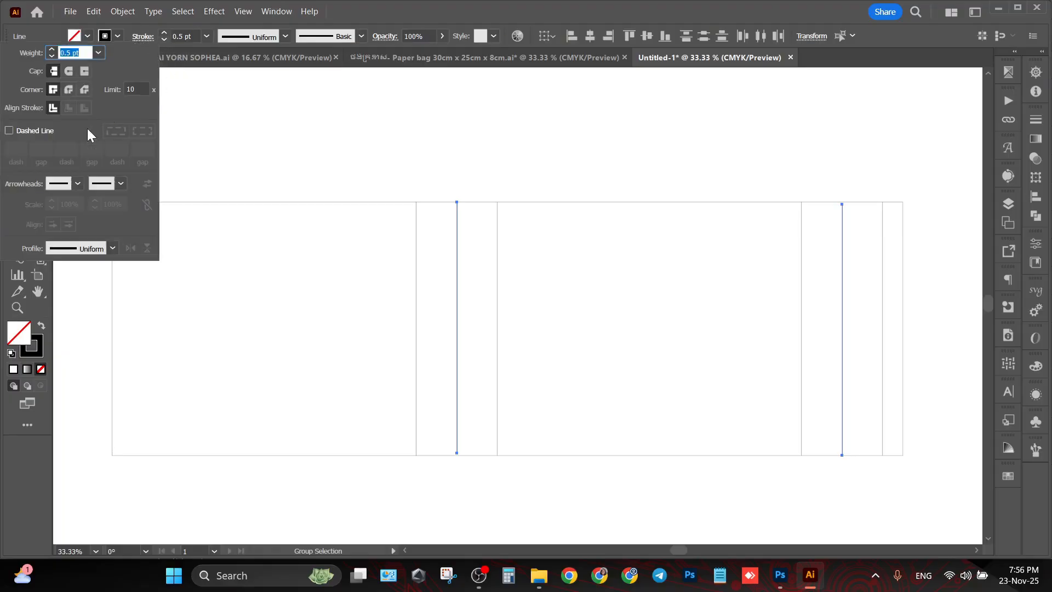
left_click(9, 131)
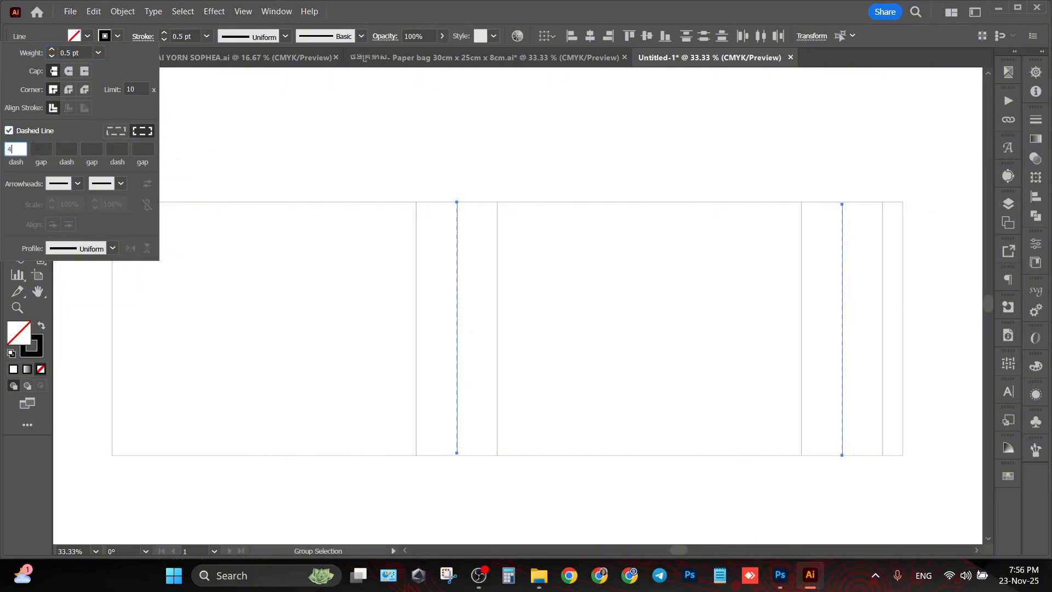
key("Return")
left_click(298, 153)
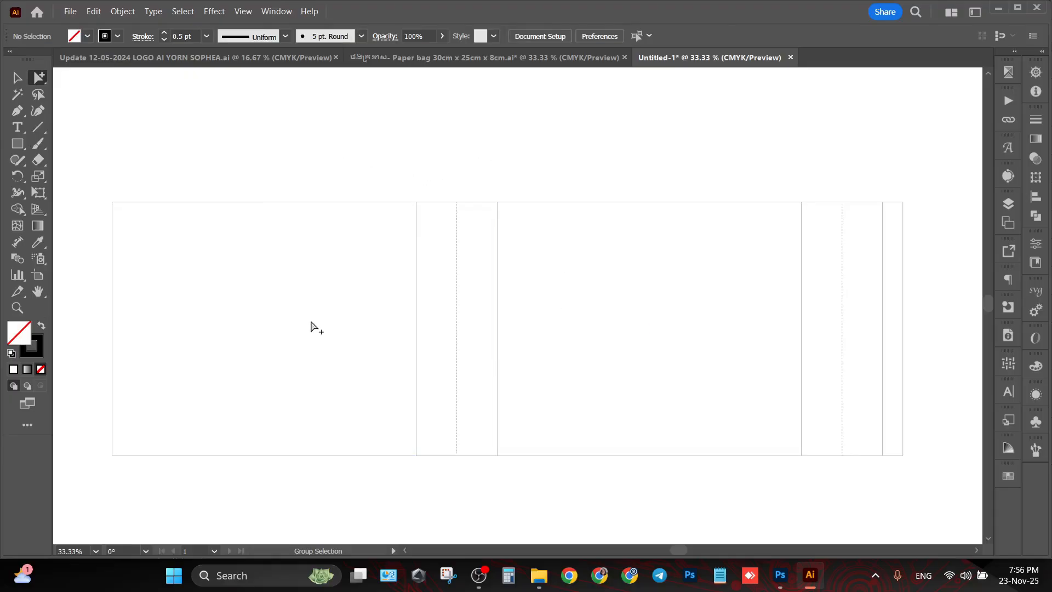
Step: Draw a horizontal line from the lower end of the first centre fold line across to the second one
left_click(42, 127)
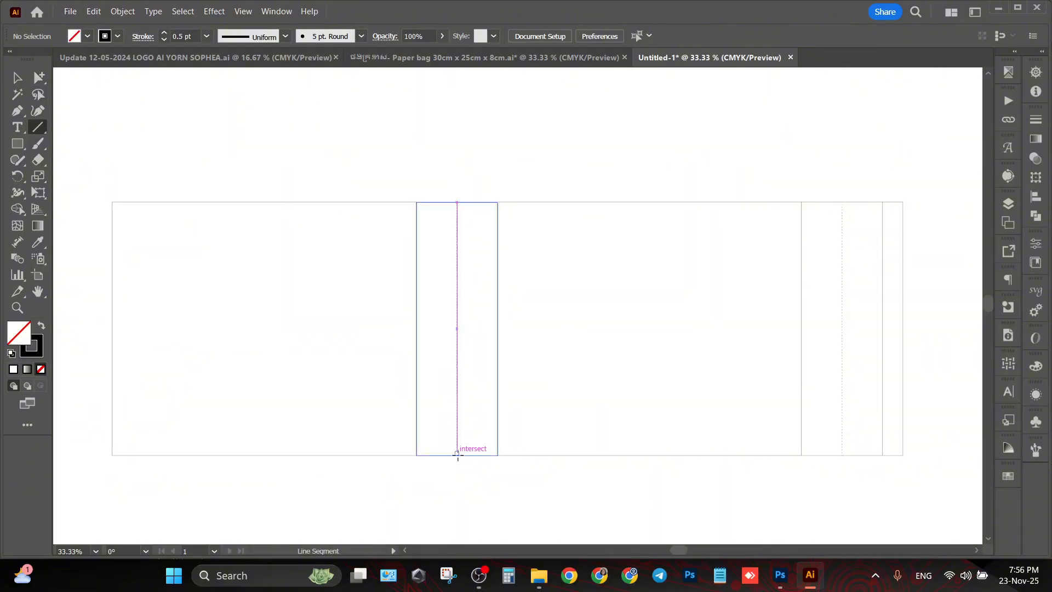
left_click_drag(456, 454, 841, 452)
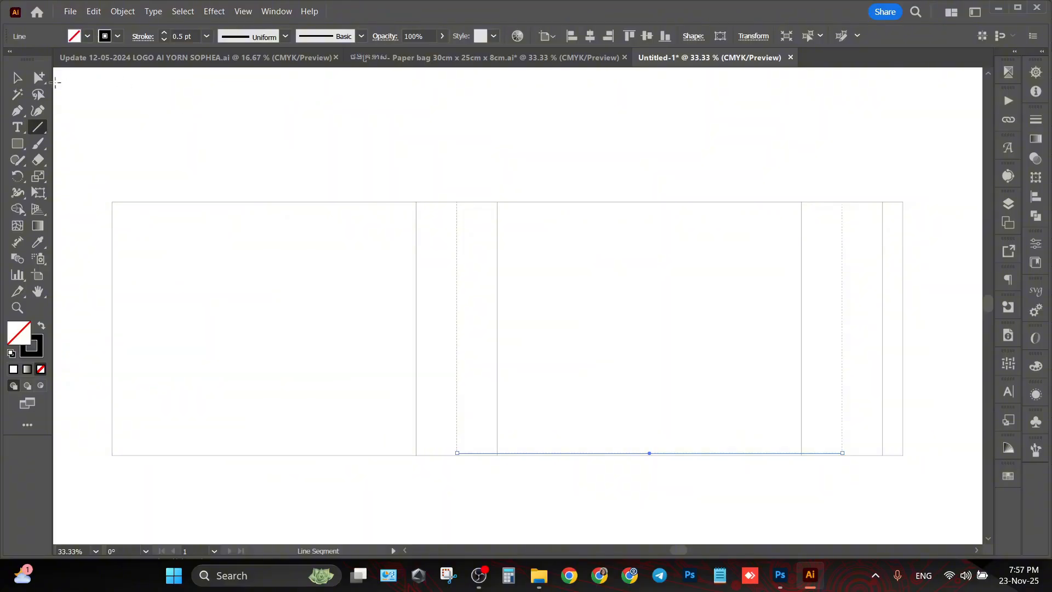
left_click(39, 77)
Step: Align the horizontal fold line with the panels' bottom edge and move it up by one 4 cm increment
scroll(736, 483, "up", 2)
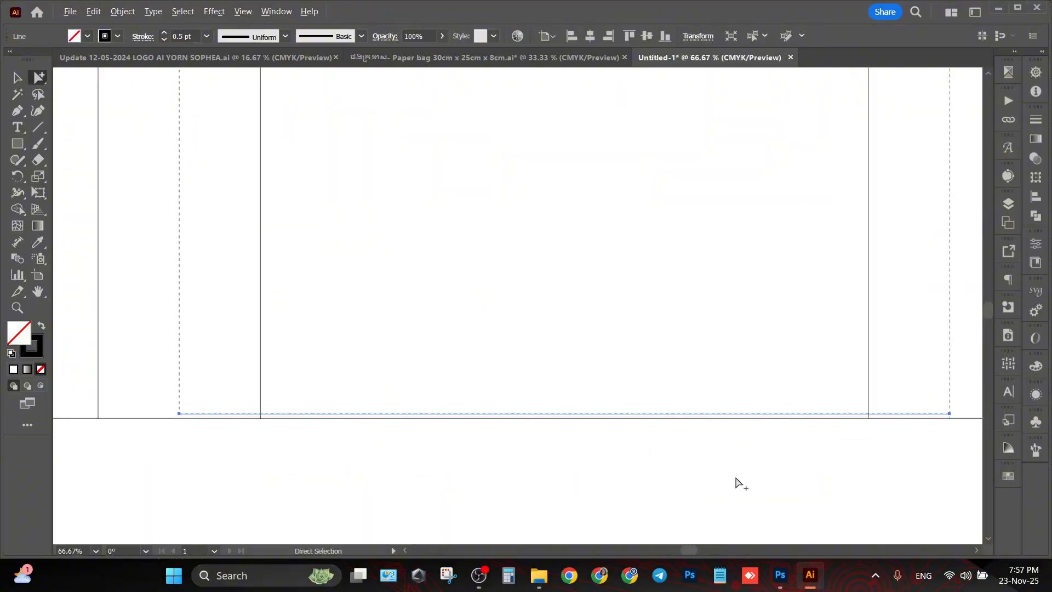
left_click_drag(785, 479, 700, 418)
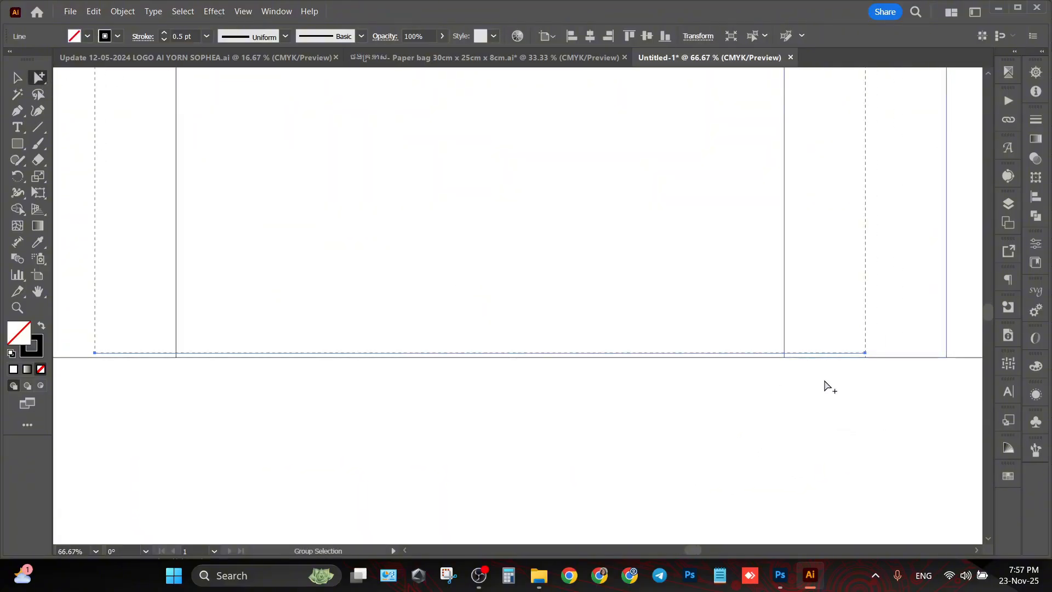
scroll(830, 387, "up", 3)
left_click_drag(788, 308, 780, 323)
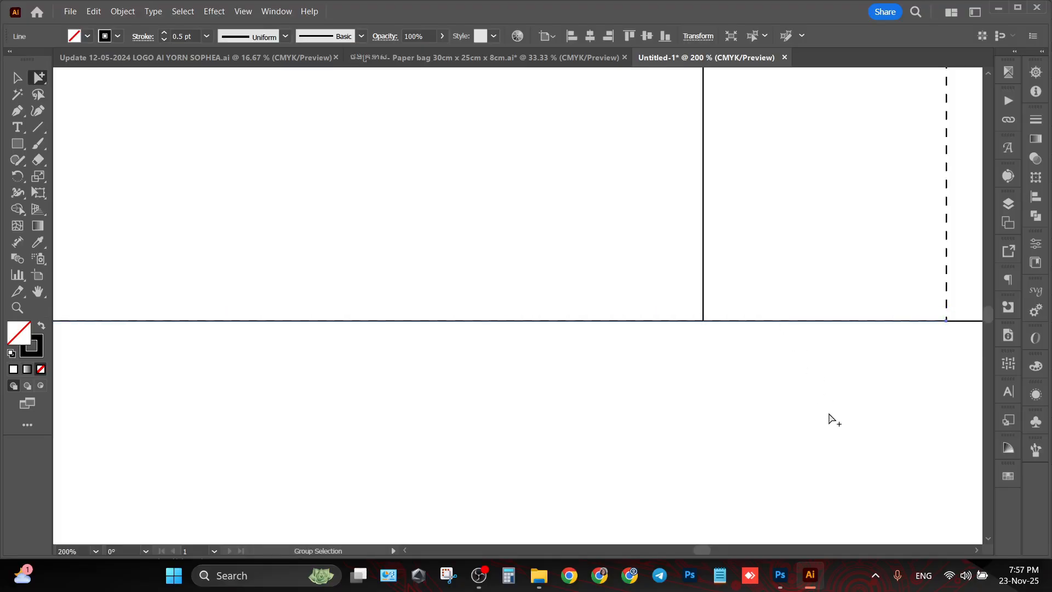
key("ctrl+z")
scroll(775, 331, "down", 3)
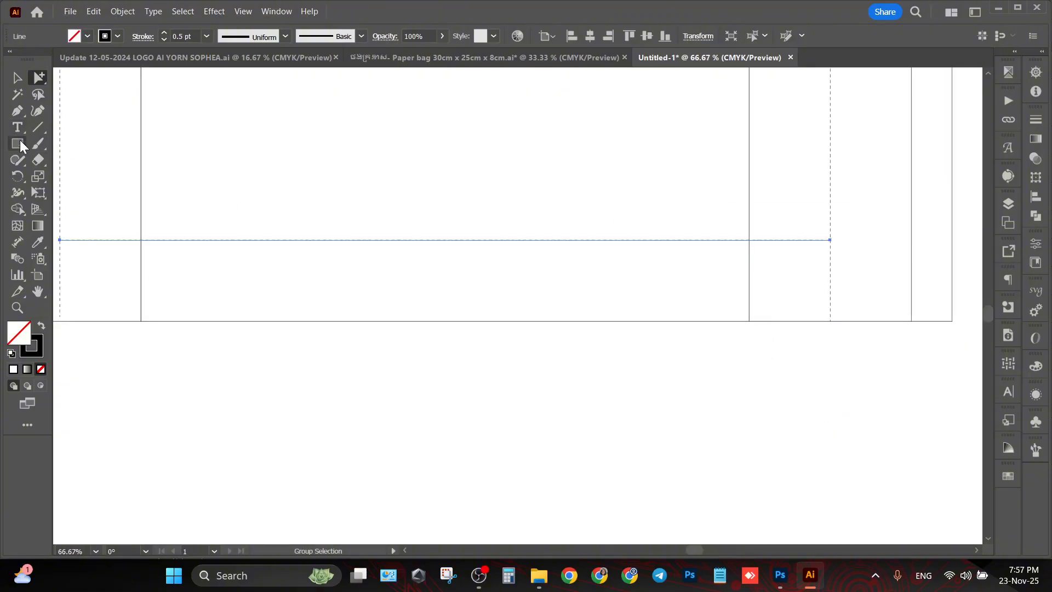
left_click(33, 129)
scroll(896, 293, "up", 2)
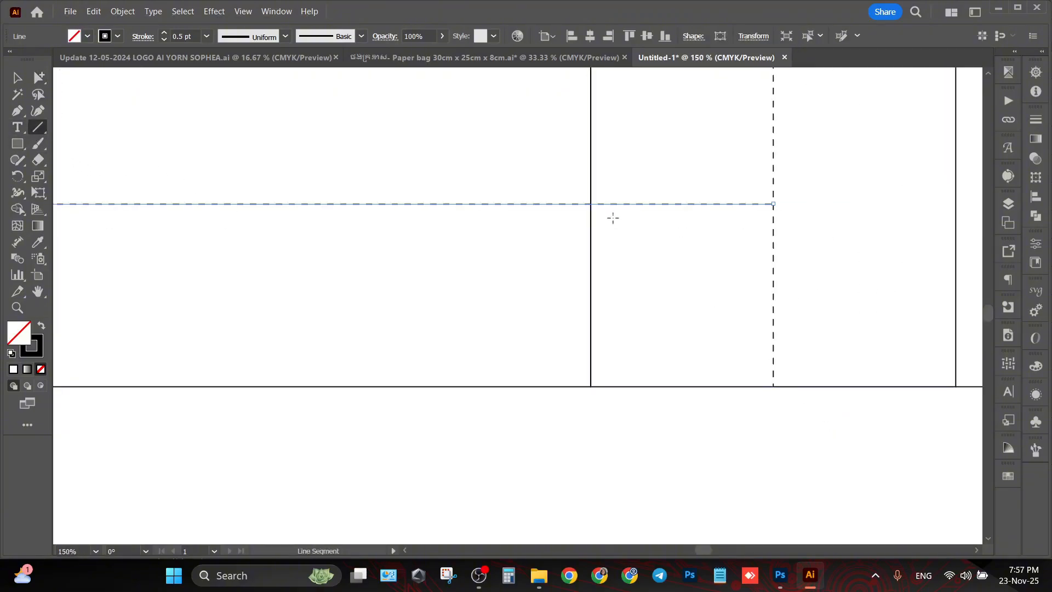
left_click_drag(788, 206, 712, 304)
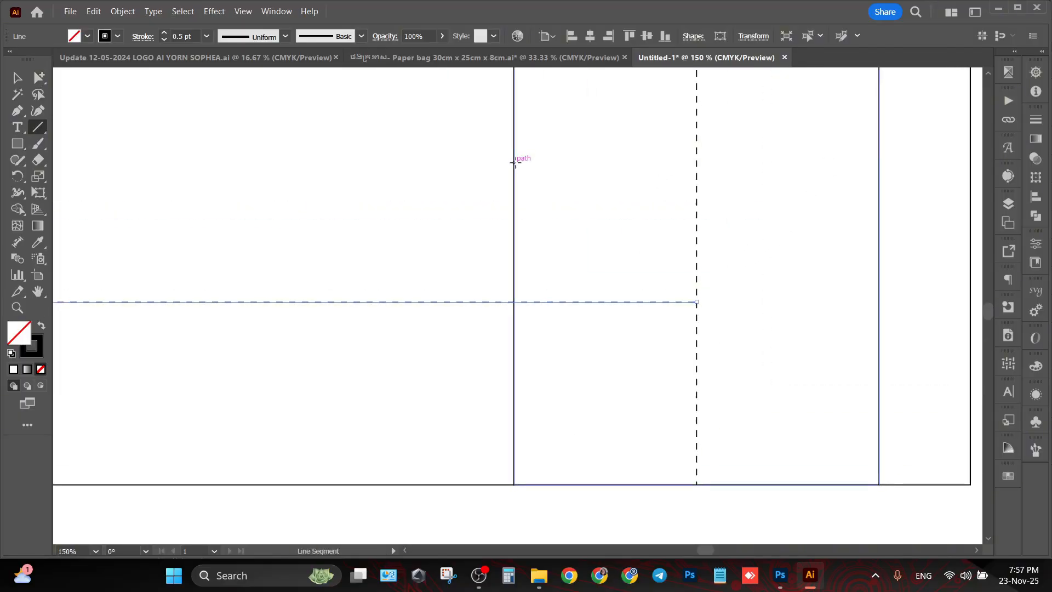
left_click_drag(518, 162, 878, 174)
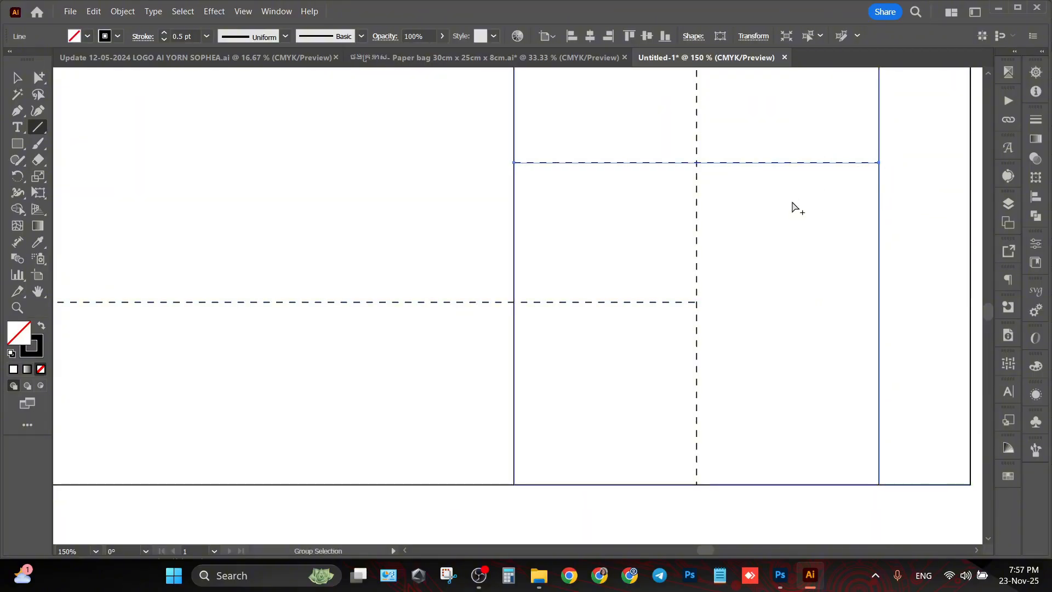
key("ctrl+z")
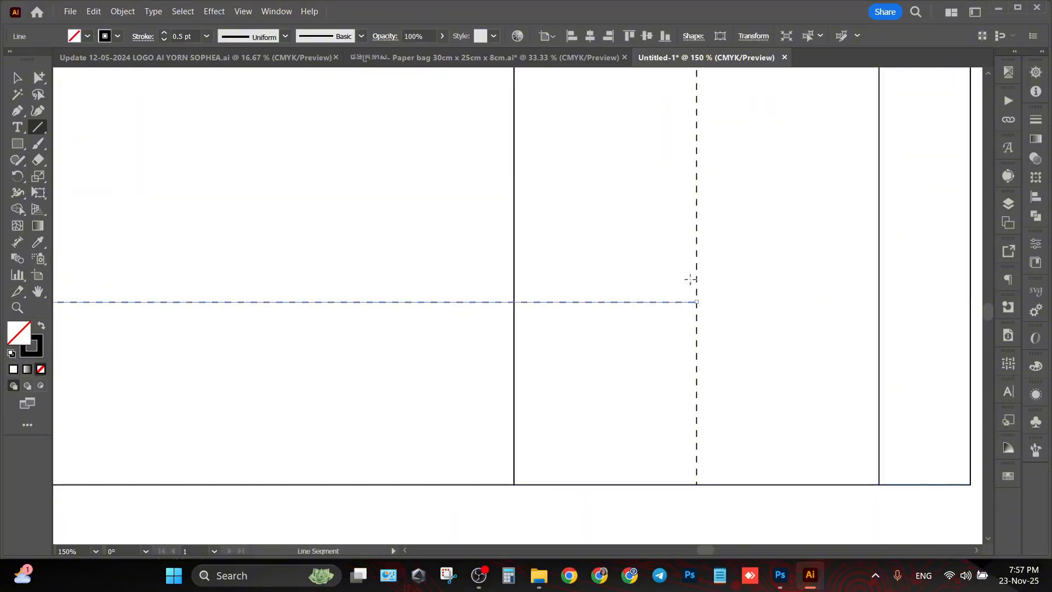
left_click(39, 77)
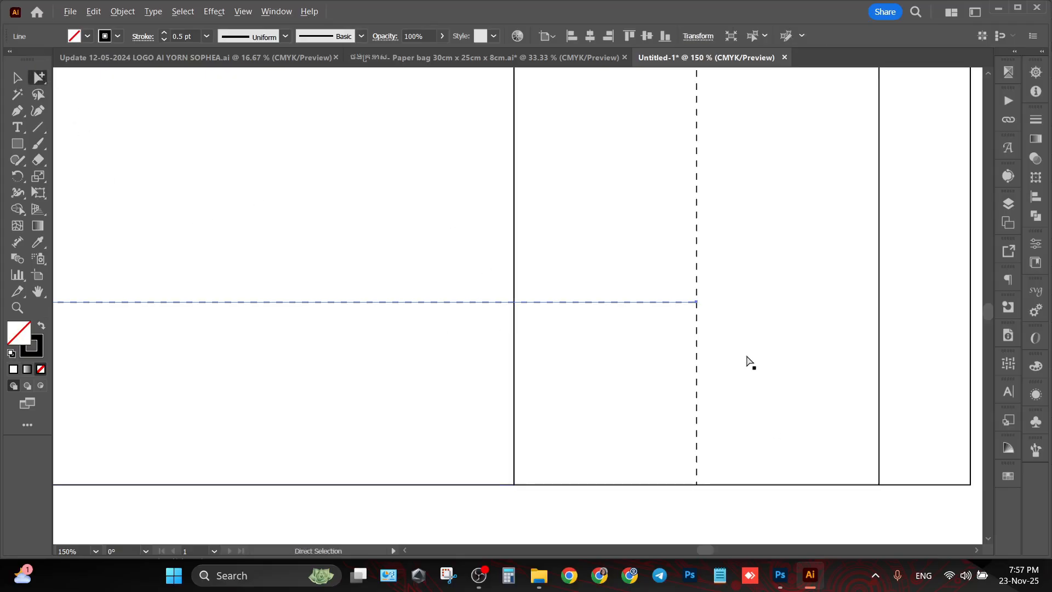
Step: Examine the base fold line and side gusset creases on the bag mockup in the Paper bag 30cm x 25cm x 8cm document
scroll(746, 359, "down", 5)
left_click(420, 61)
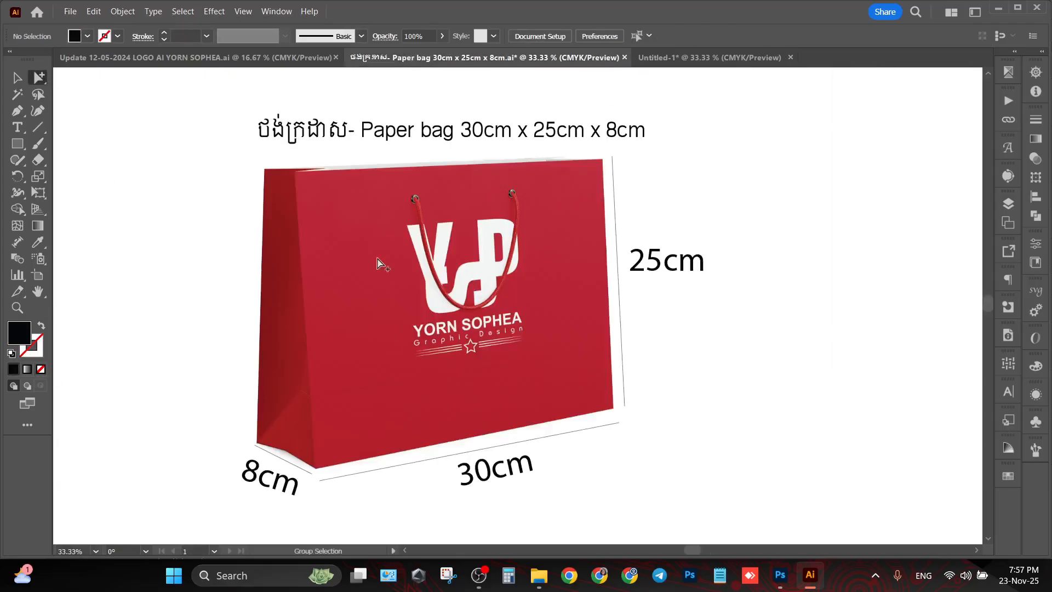
scroll(393, 392, "up", 5)
left_click_drag(252, 406, 627, 351)
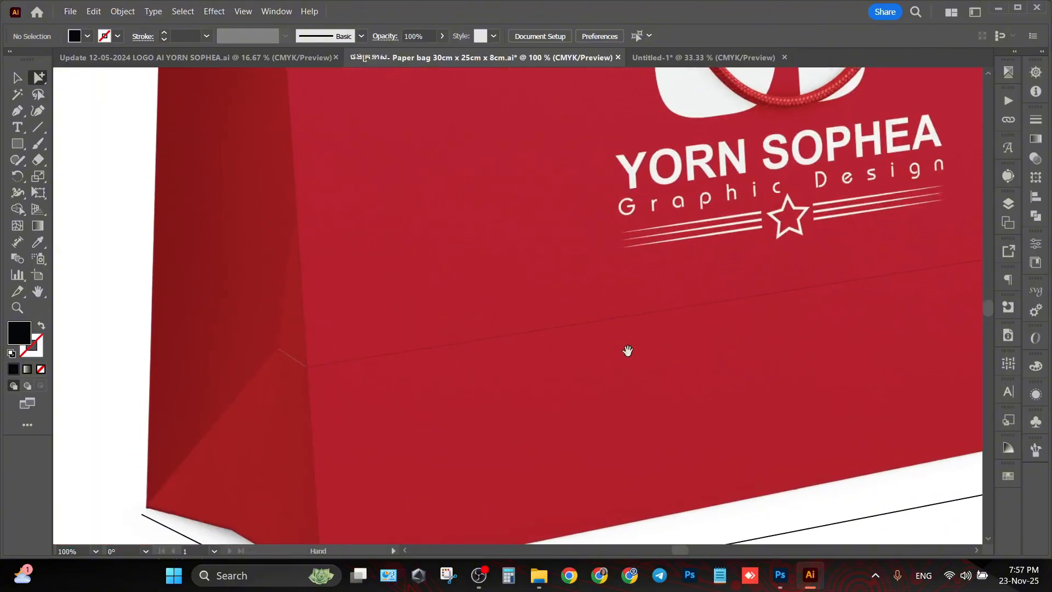
scroll(548, 378, "down", 3)
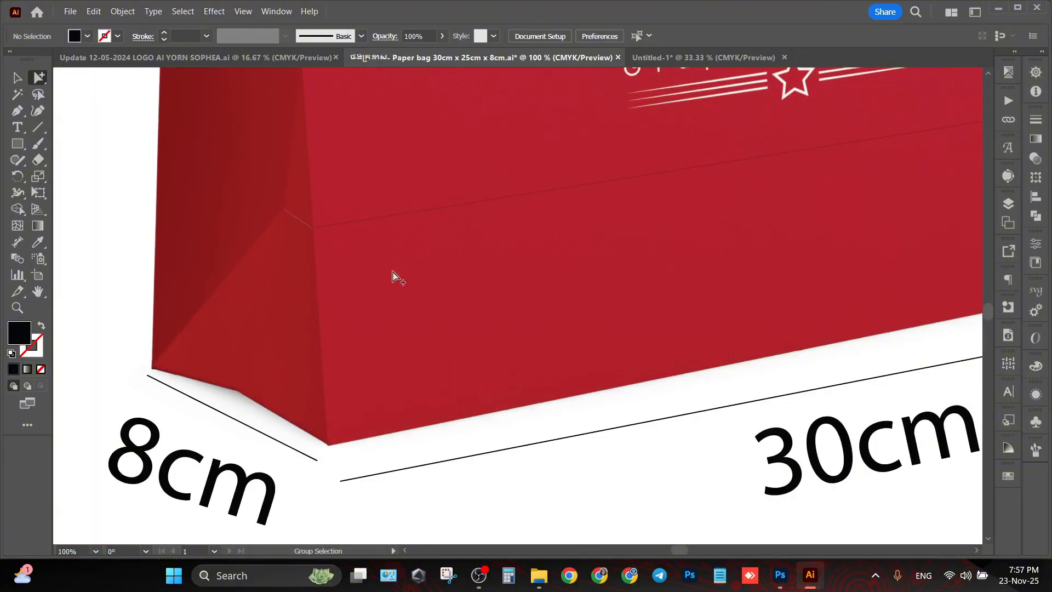
scroll(694, 228, "down", 5)
left_click_drag(694, 228, 606, 291)
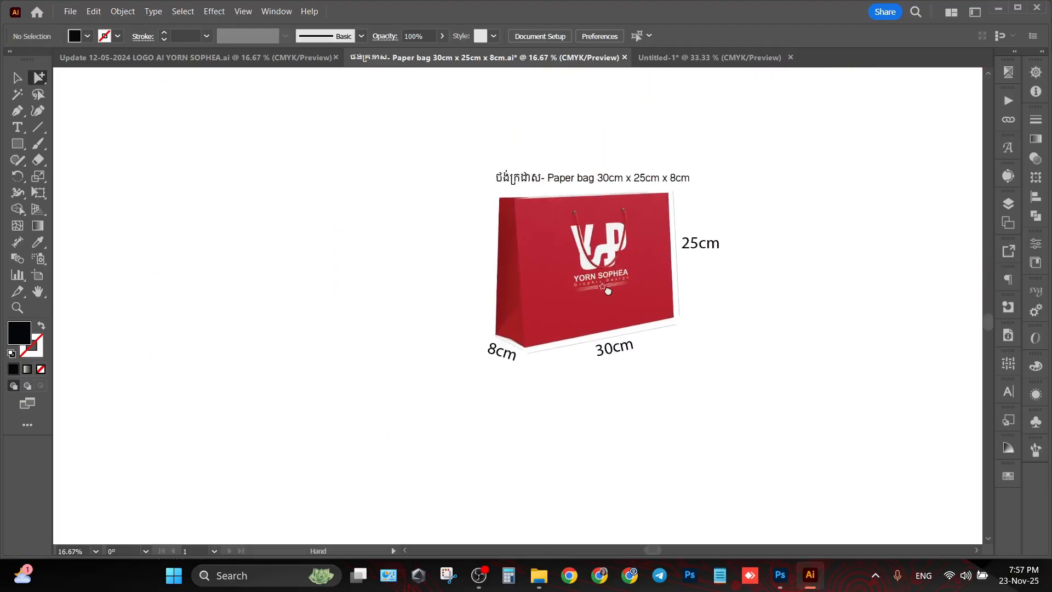
scroll(673, 221, "up", 2)
left_click(703, 63)
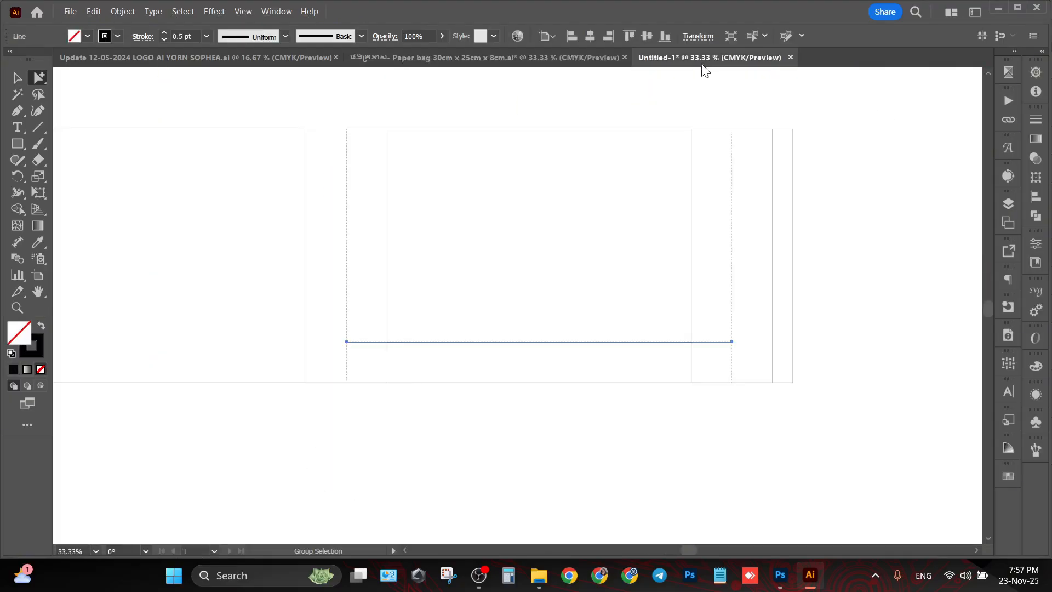
Step: Draw a horizontal line along the layout's whole bottom edge, from the first panel's lower corner to the glue flap's outer corner
left_click(599, 464)
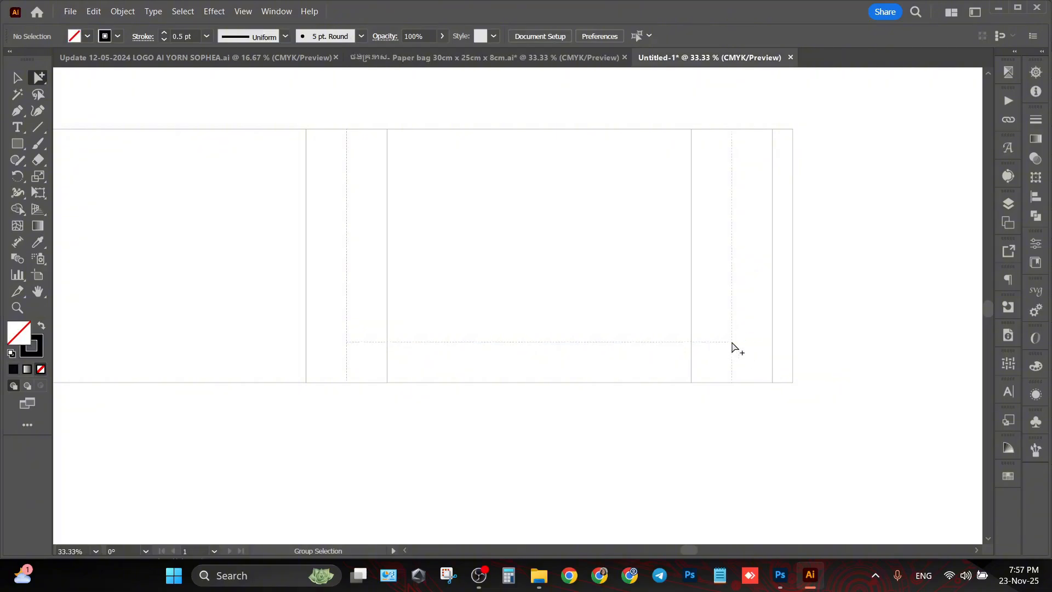
scroll(756, 364, "up", 2)
scroll(600, 361, "down", 3)
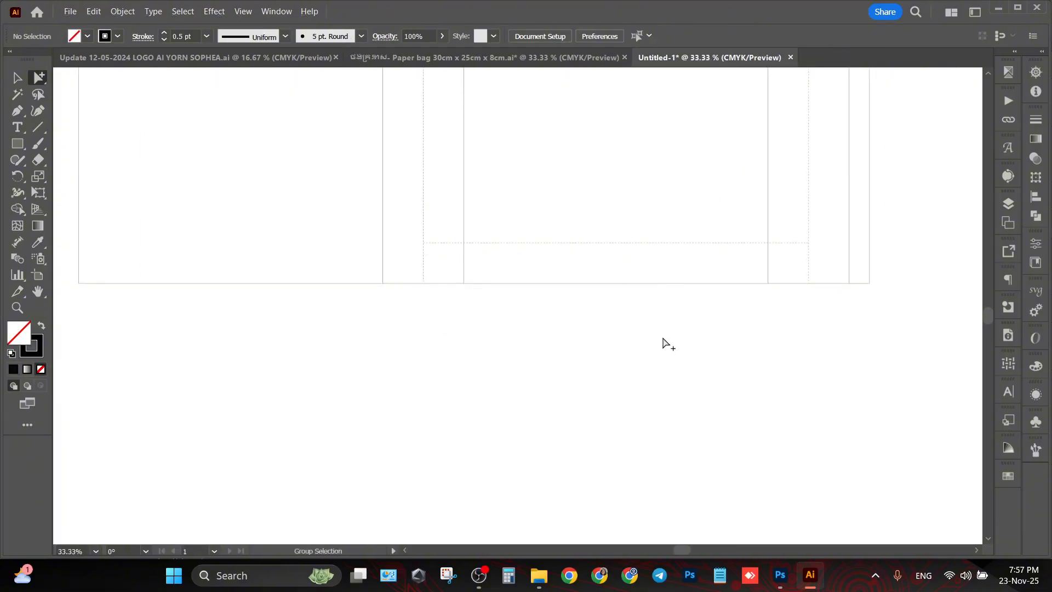
scroll(646, 323, "down", 1)
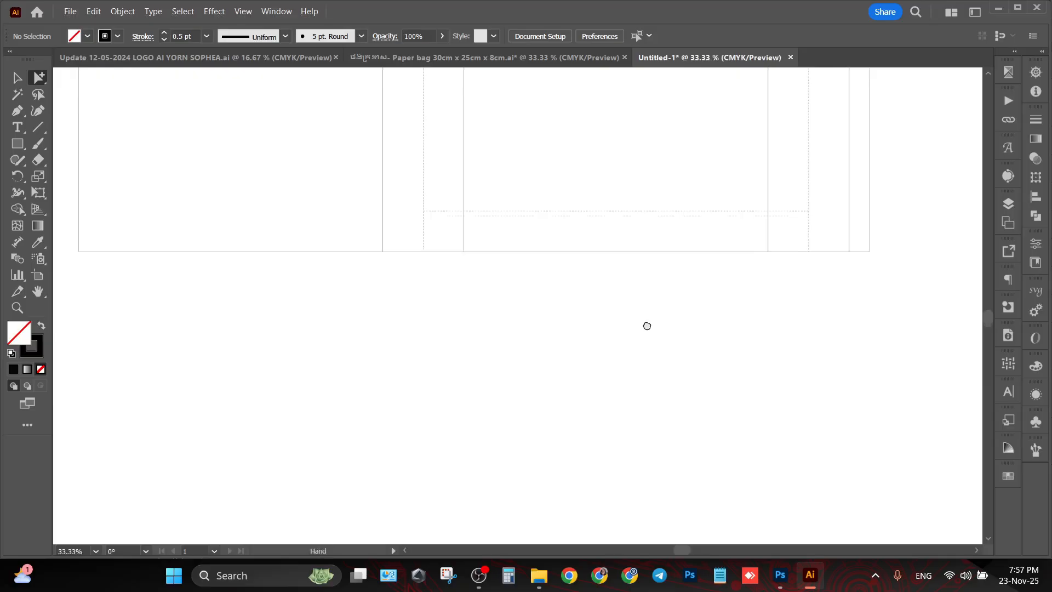
left_click(39, 127)
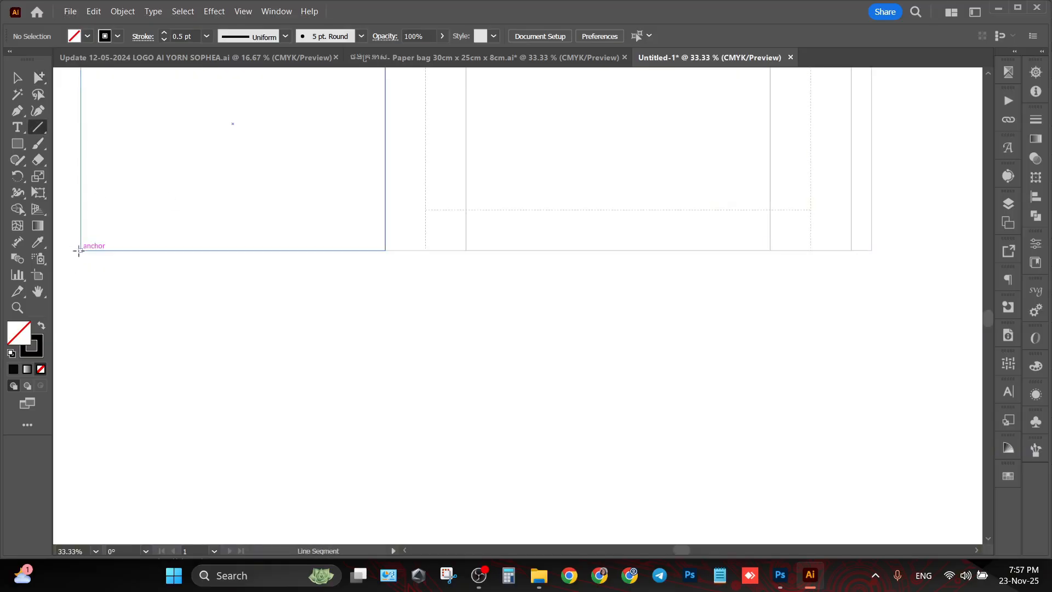
left_click_drag(80, 251, 870, 283)
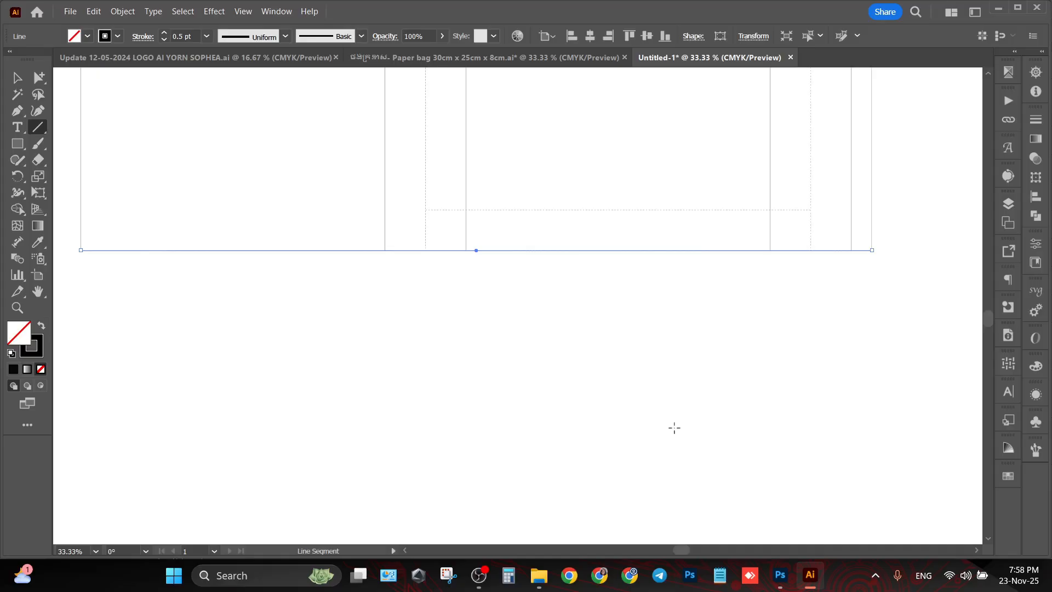
Step: Set the keyboard increment to 6 cm and move the new line one increment below the panels' bottom edge
key("ctrl+k")
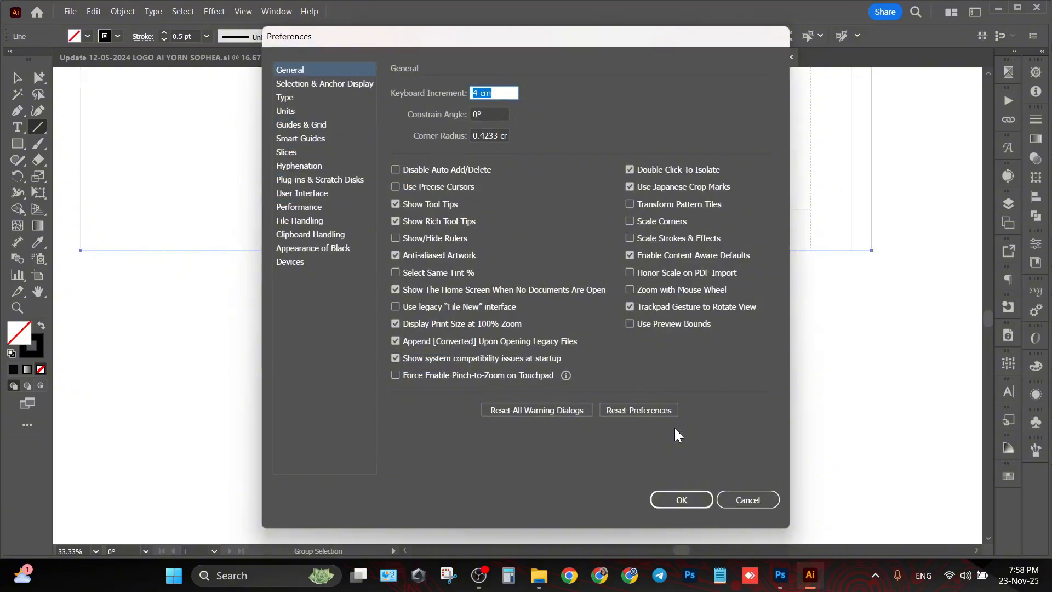
type("6")
left_click(681, 499)
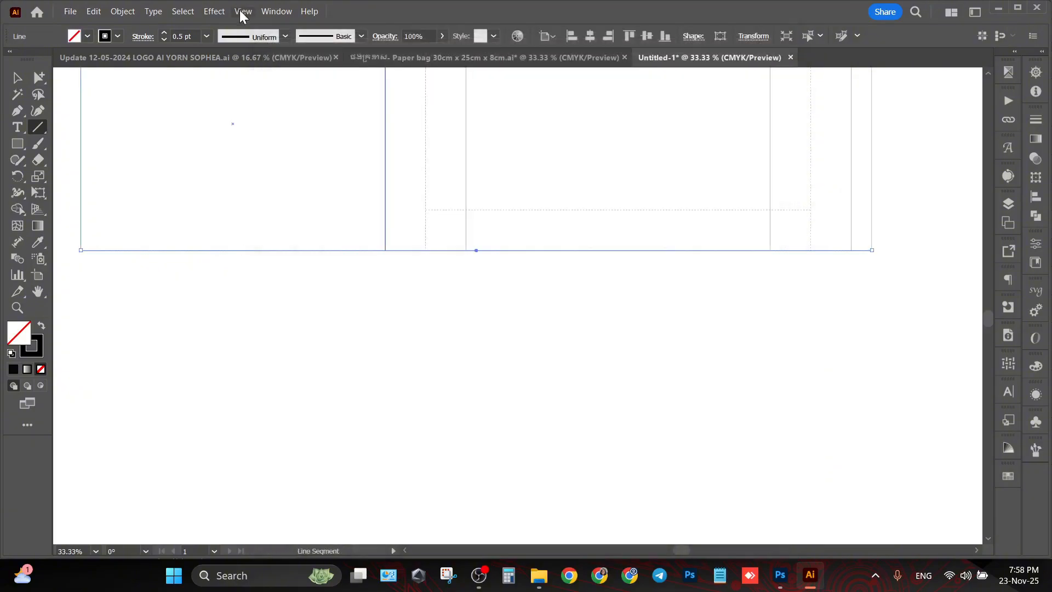
left_click(34, 80)
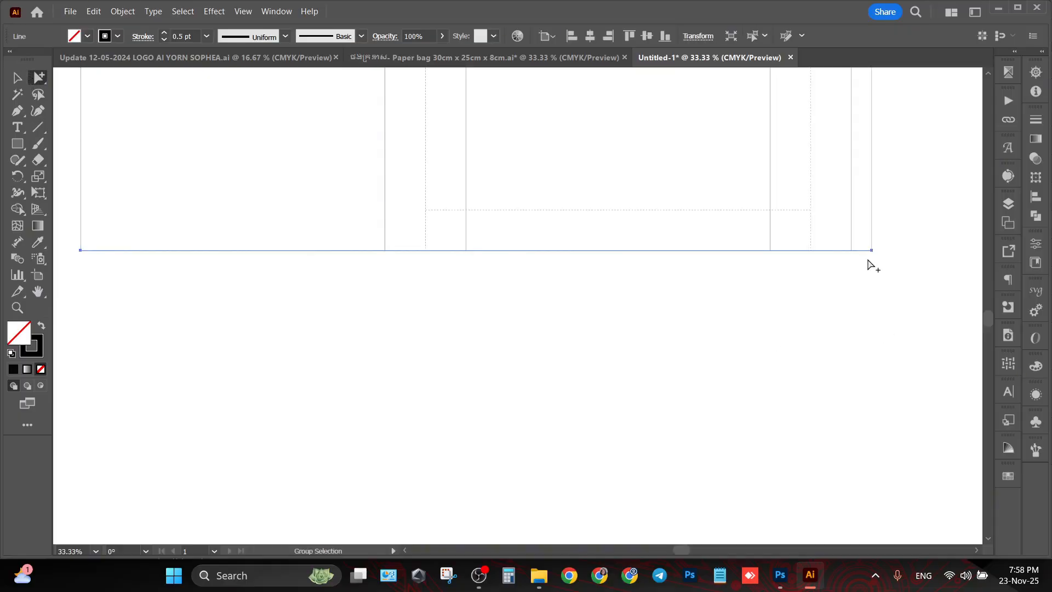
key("Down")
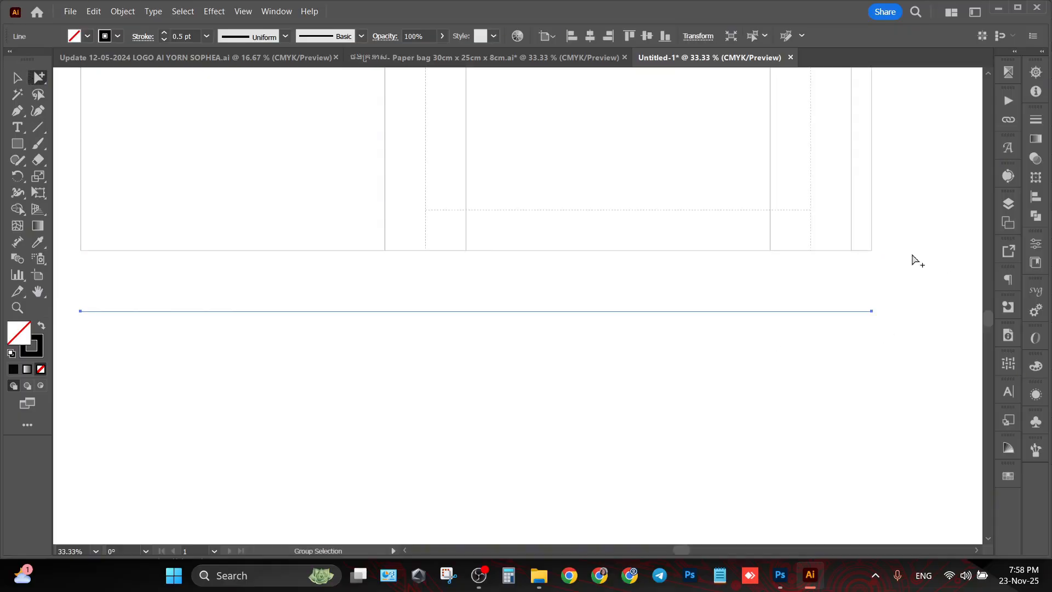
Step: Copy the first panel's solid stroke and fill appearance onto the lower line with the Eyedropper, then deselect it
left_click(38, 241)
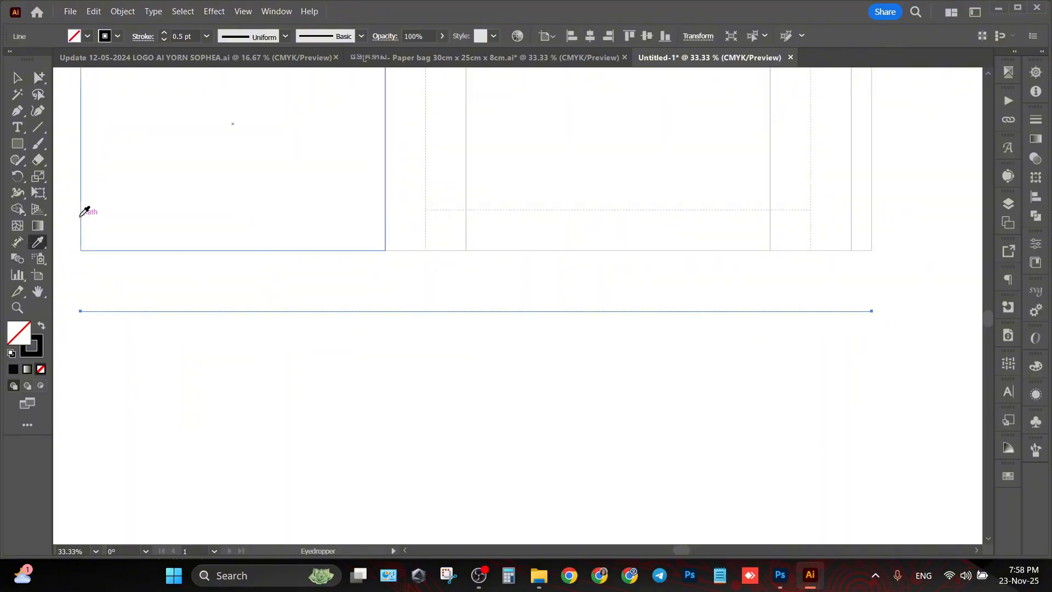
left_click(85, 211)
left_click(38, 77)
left_click(215, 373)
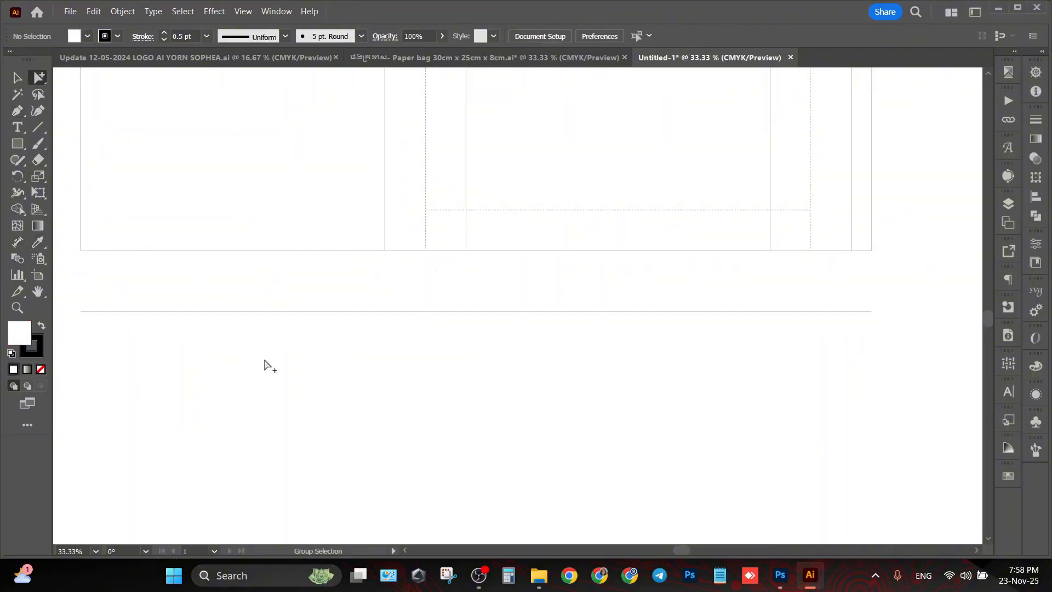
Step: Draw the bottom flap's outer side edge as a vertical line from the first panel's lower corner to the lower line
scroll(916, 275, "up", 2)
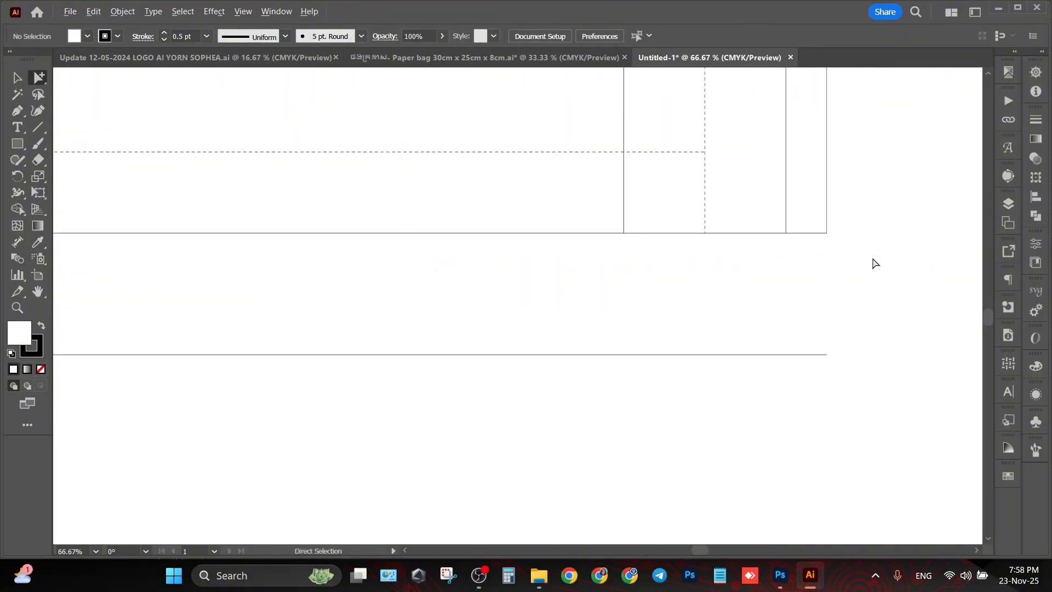
scroll(874, 258, "down", 3)
left_click_drag(589, 263, 501, 340)
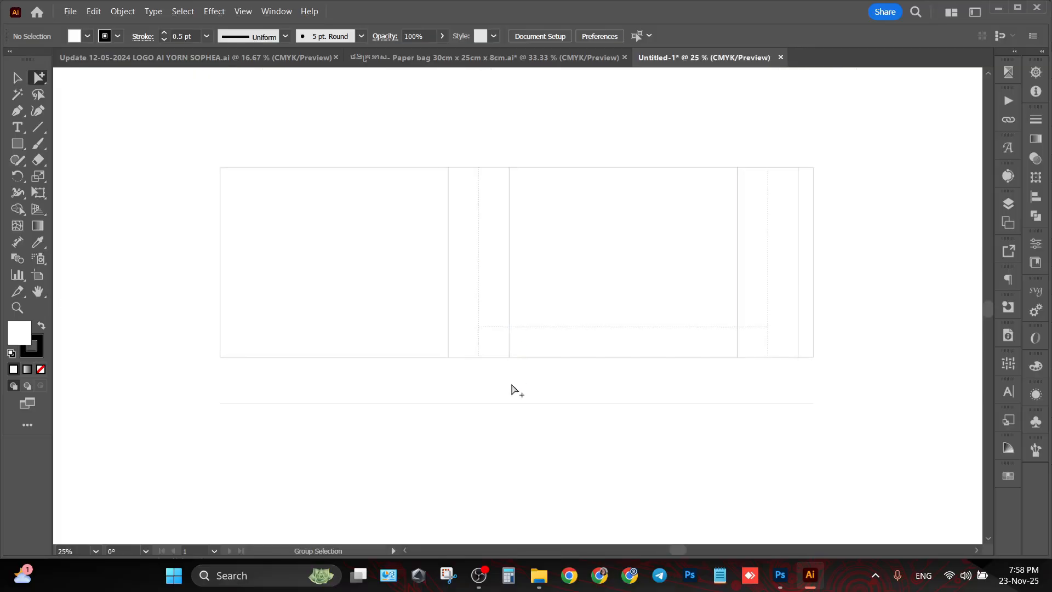
scroll(507, 379, "up", 1)
left_click_drag(475, 391, 474, 329)
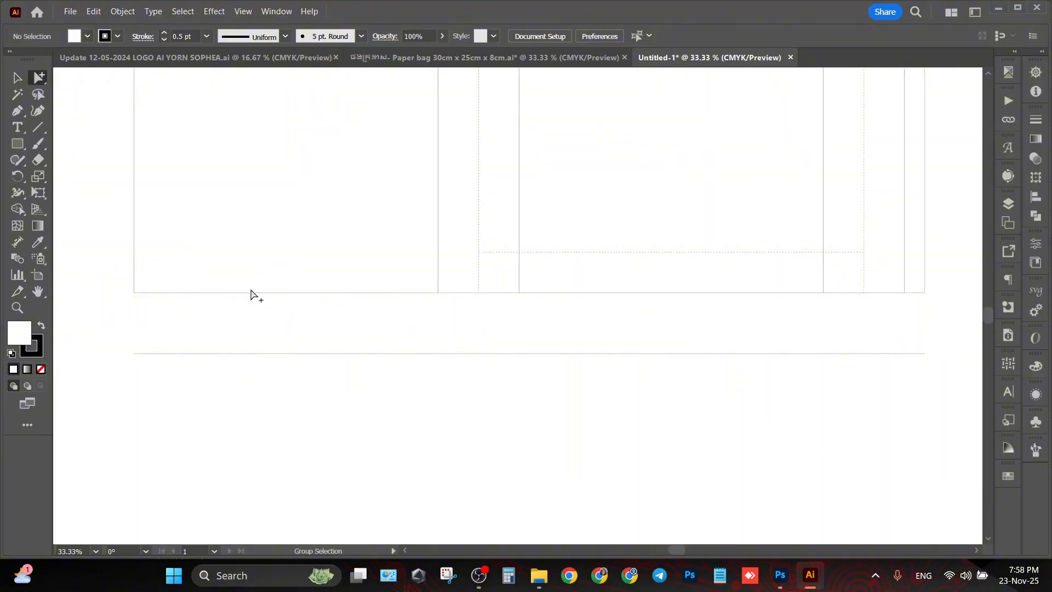
left_click_drag(38, 79, 75, 77)
left_click(173, 355)
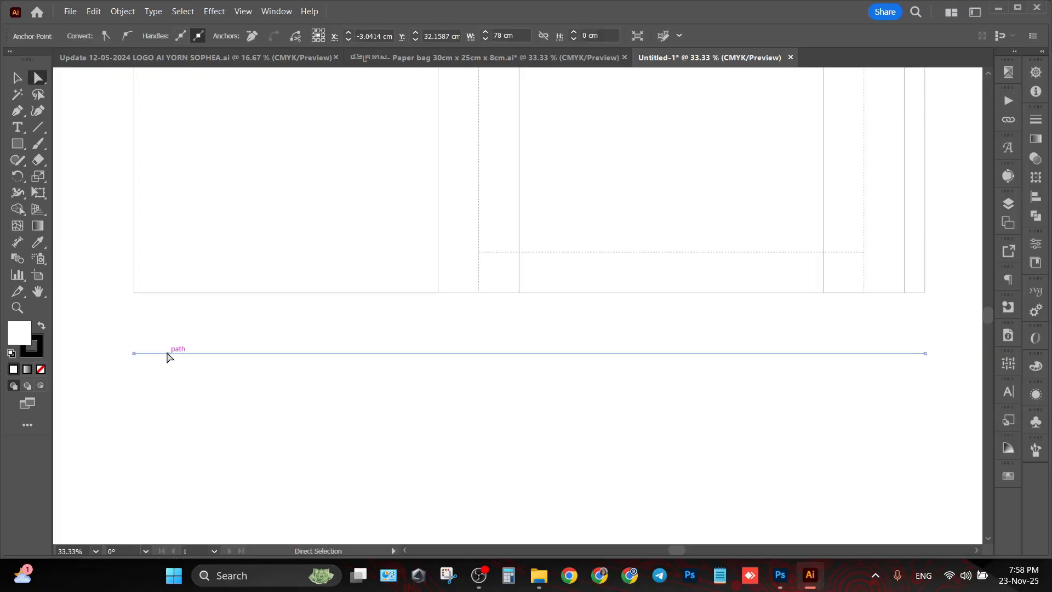
left_click(38, 127)
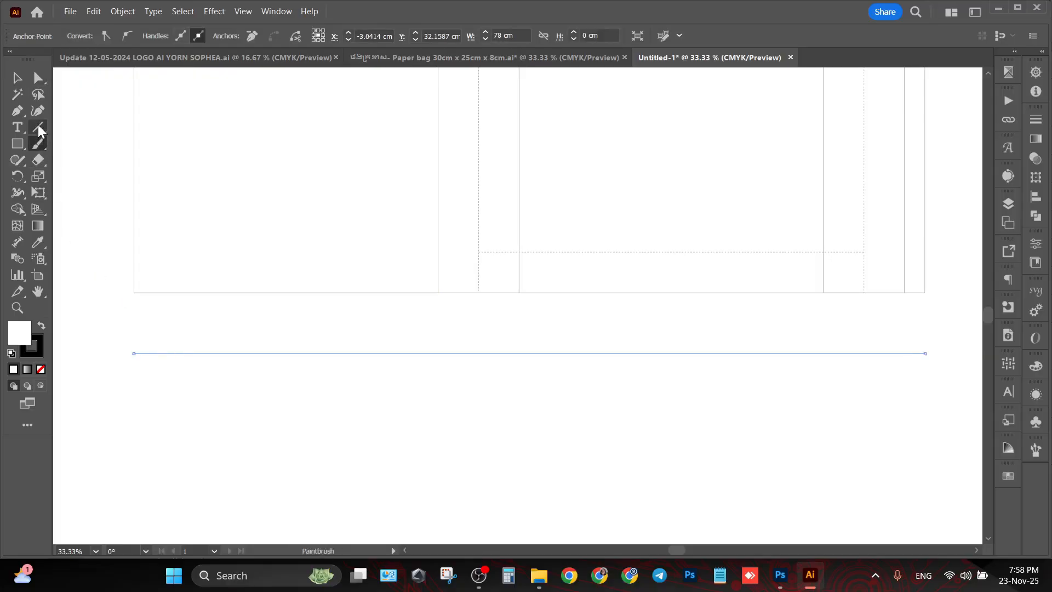
scroll(134, 322, "up", 3)
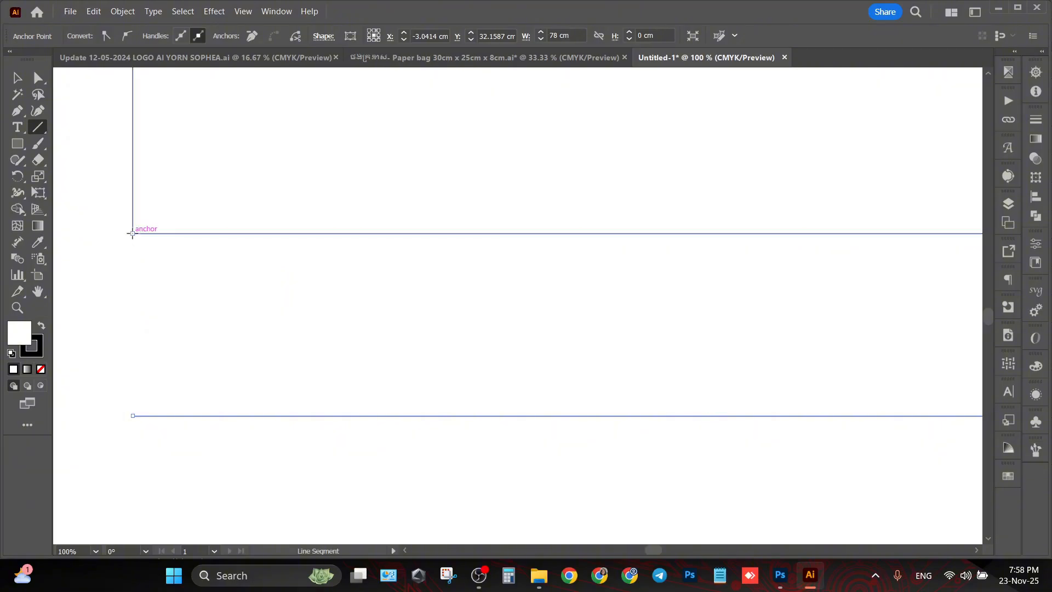
left_click_drag(133, 234, 132, 416)
scroll(293, 301, "down", 5)
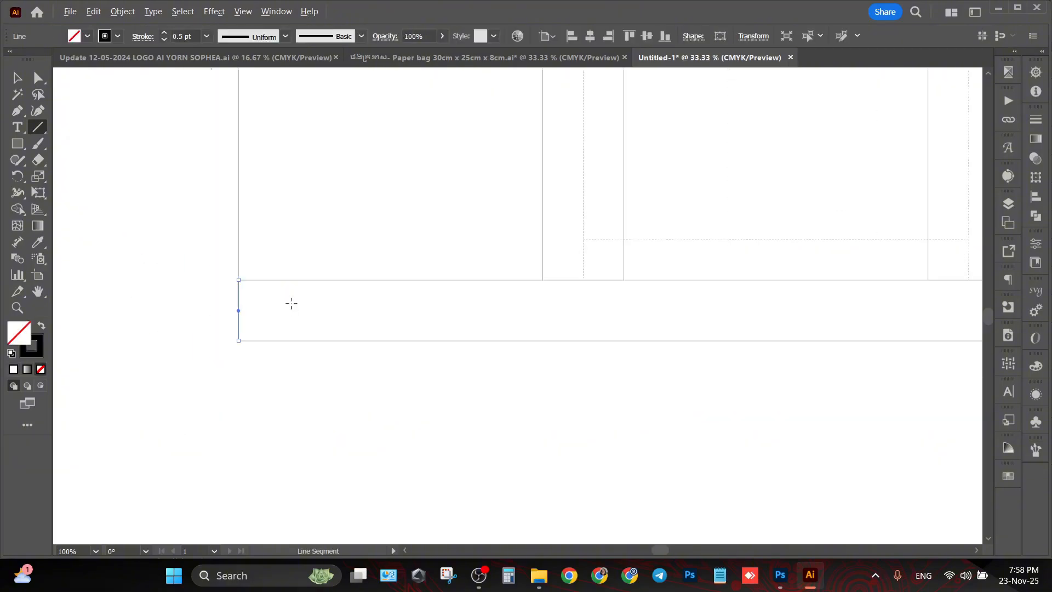
Step: Draw vertical lines across the bottom flap beneath both edges of the first side gusset
scroll(469, 289, "up", 2)
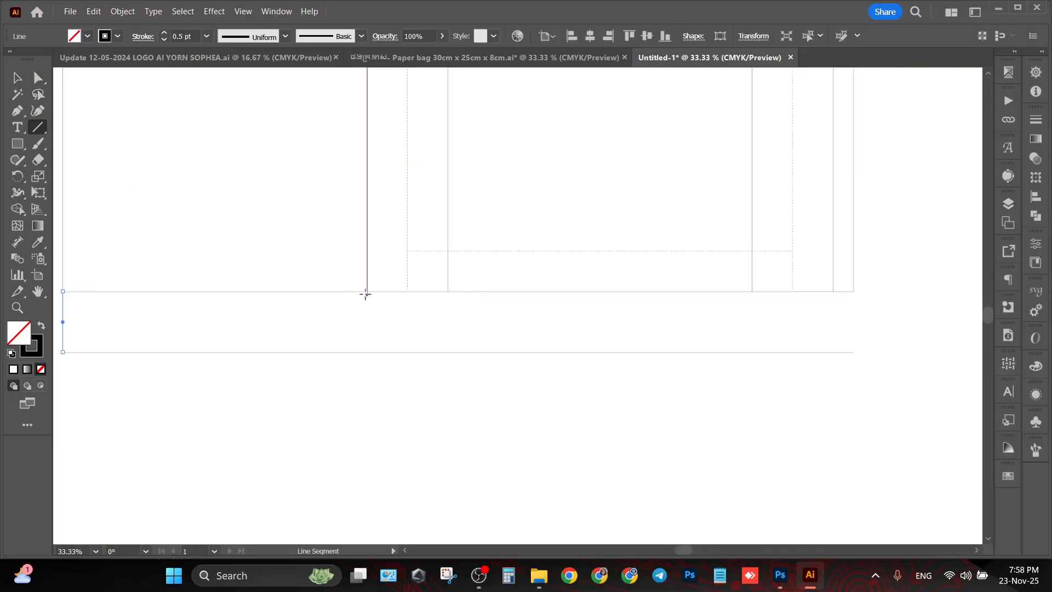
left_click_drag(366, 291, 431, 323)
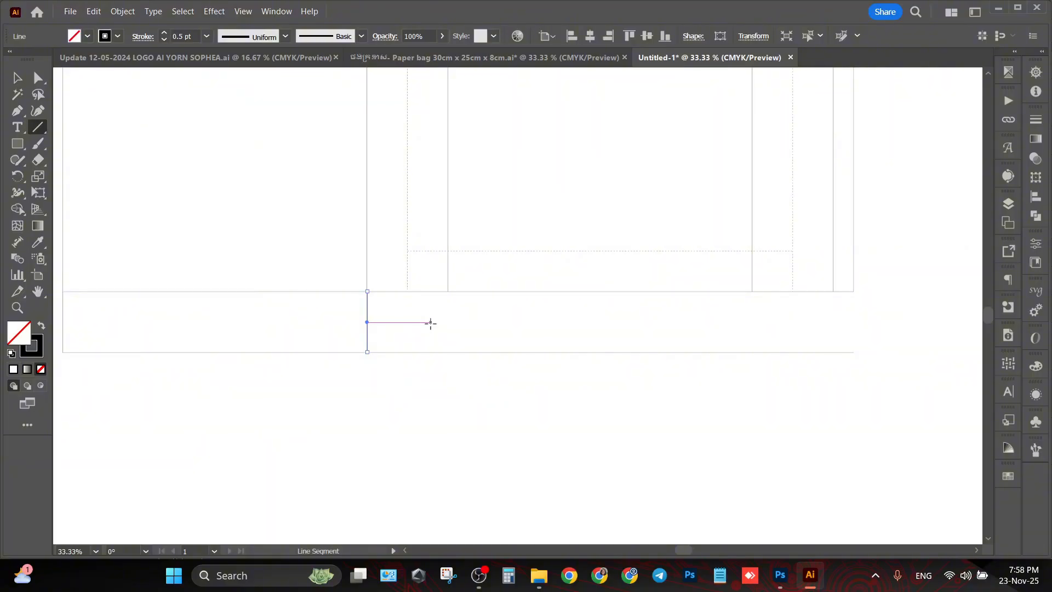
left_click(449, 291)
left_click(541, 327)
left_click_drag(448, 292, 448, 352)
Step: Draw vertical lines across the bottom flap beneath the second gusset's edges and centre line and the glue flap's outer edge
left_click_drag(751, 291, 753, 352)
left_click_drag(793, 291, 793, 352)
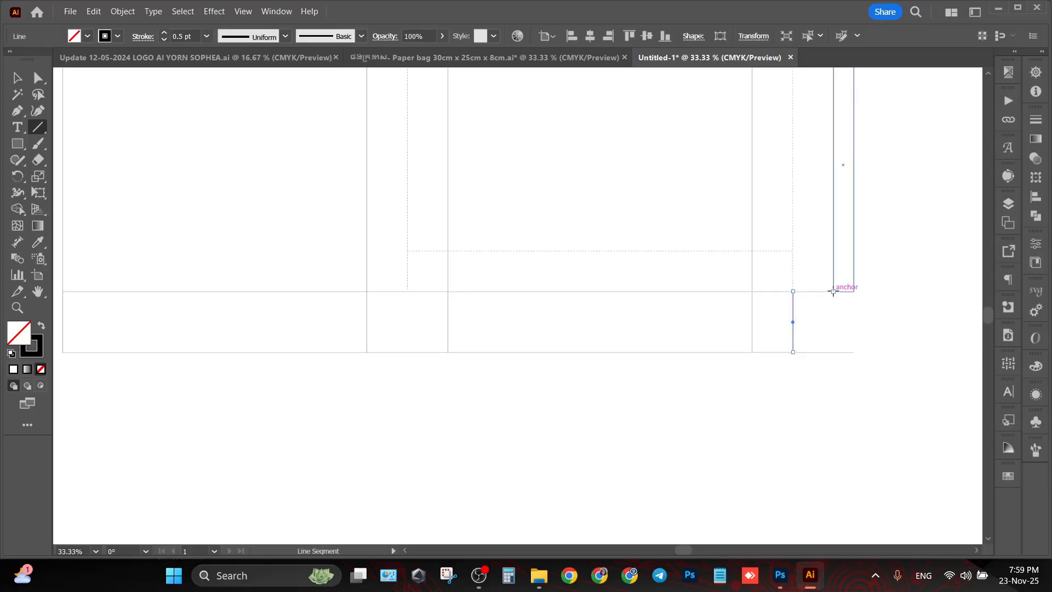
left_click_drag(833, 291, 832, 351)
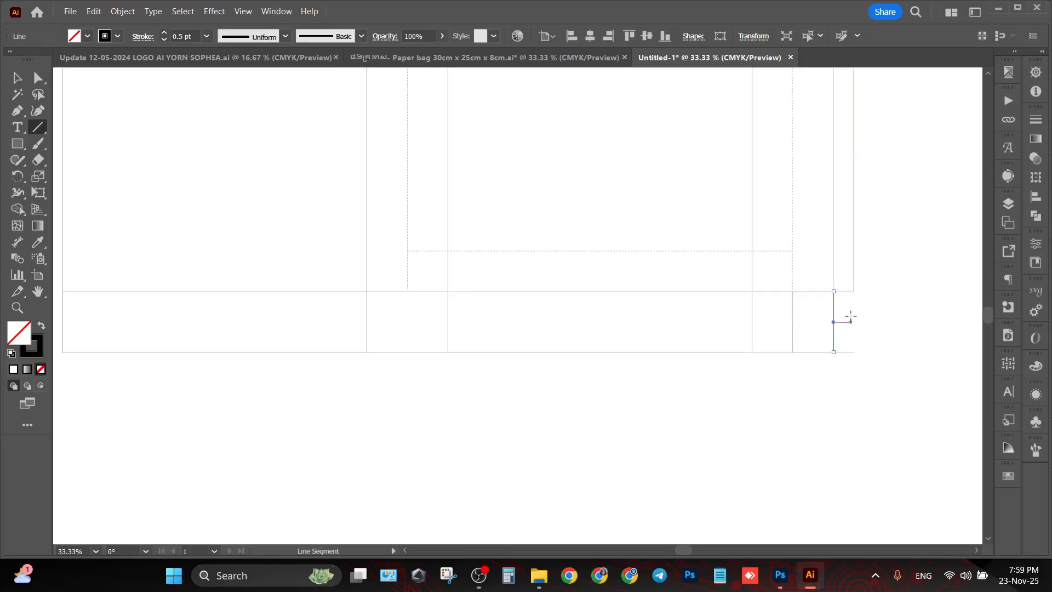
left_click_drag(853, 291, 853, 352)
Step: Cut the bottom edge segments of all panels plus the bottom flap's closing line at the glue-flap end, and paste them in place as separate paths
left_click(38, 78)
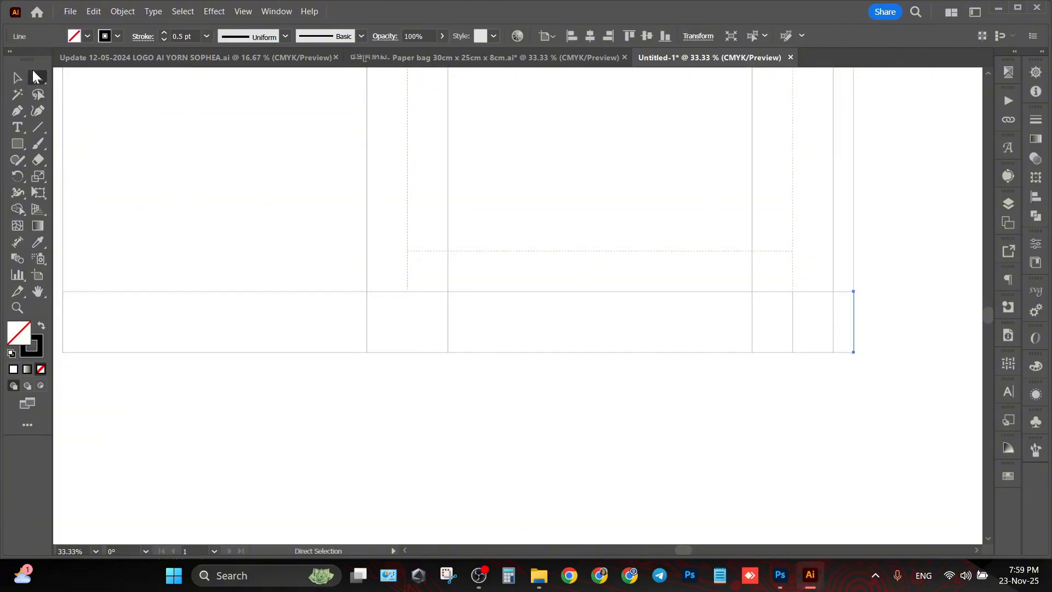
left_click(38, 78)
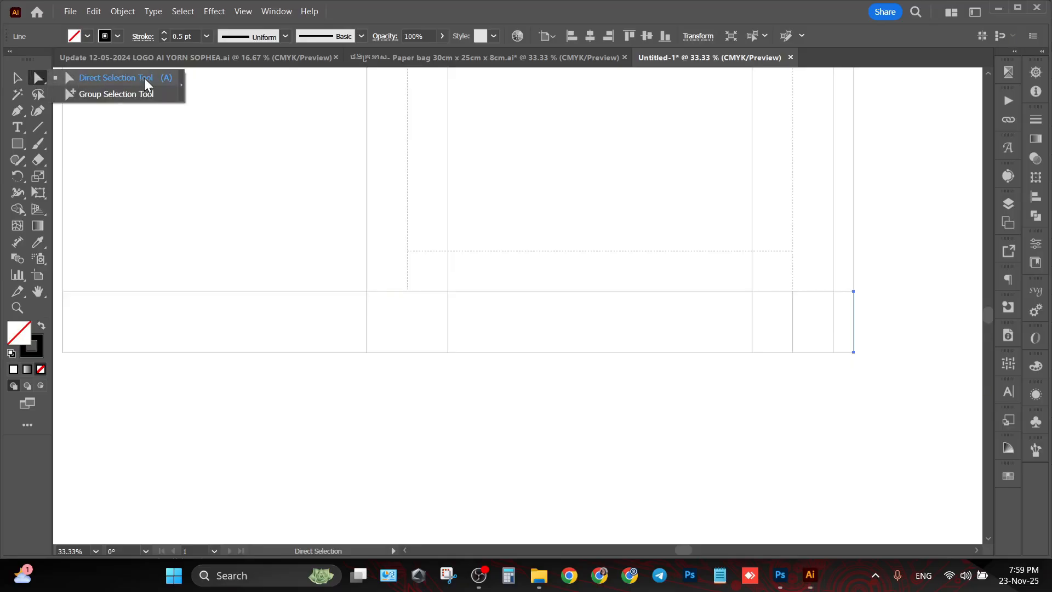
left_click(159, 83)
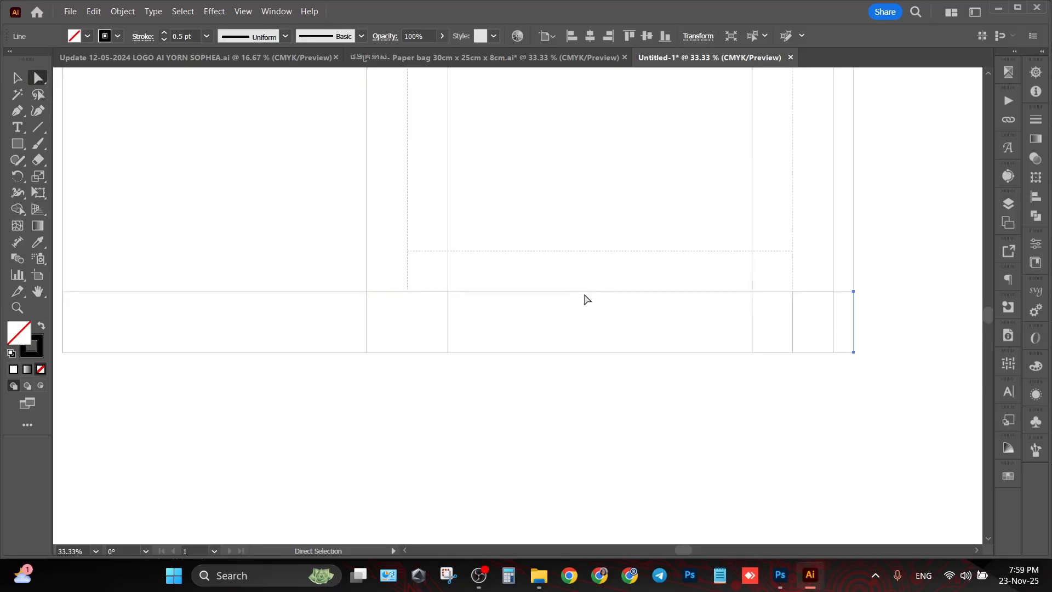
scroll(605, 304, "down", 1)
key("space")
left_click_drag(495, 325, 497, 310)
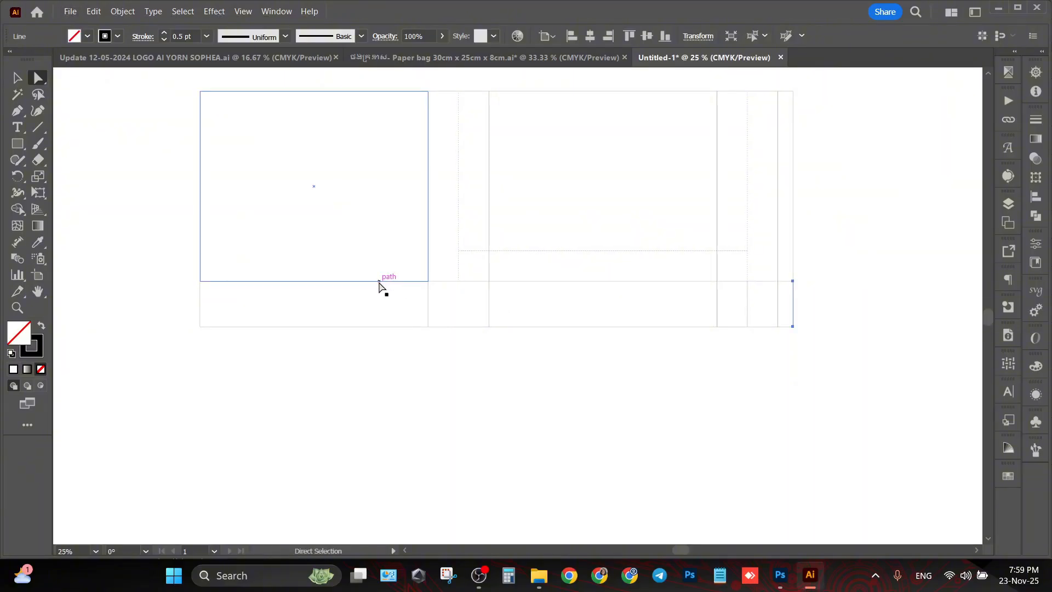
left_click(379, 282, "shift")
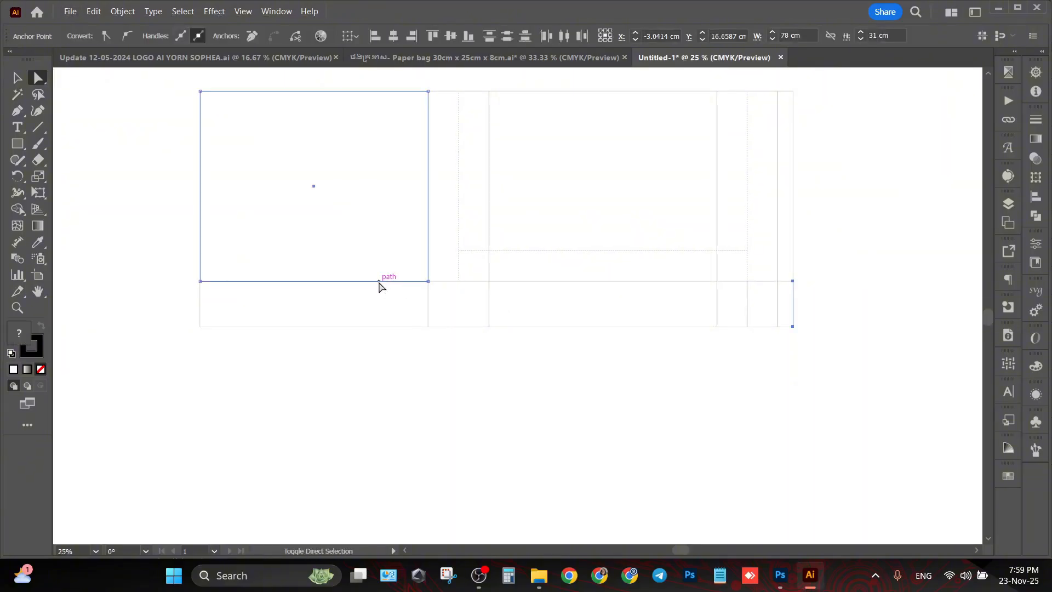
left_click(465, 282, "shift")
left_click(511, 282, "shift")
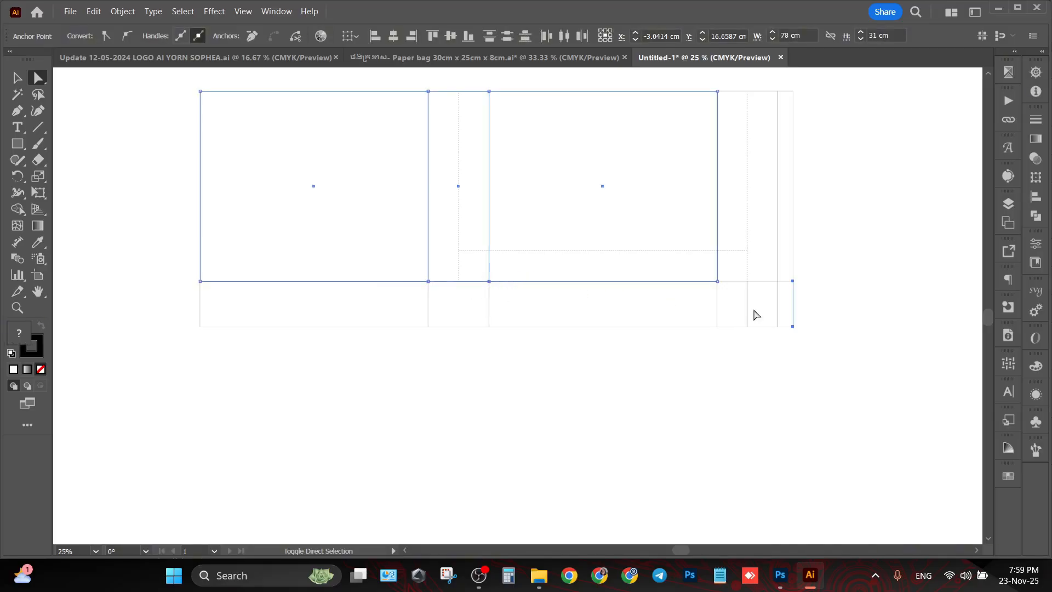
left_click(735, 282, "shift")
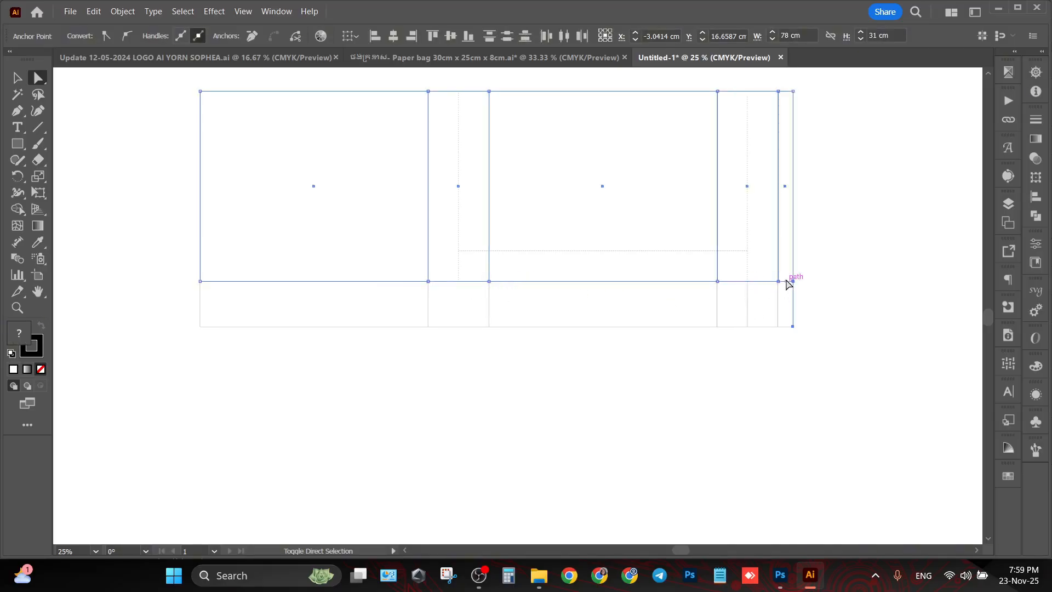
key("ctrl+x")
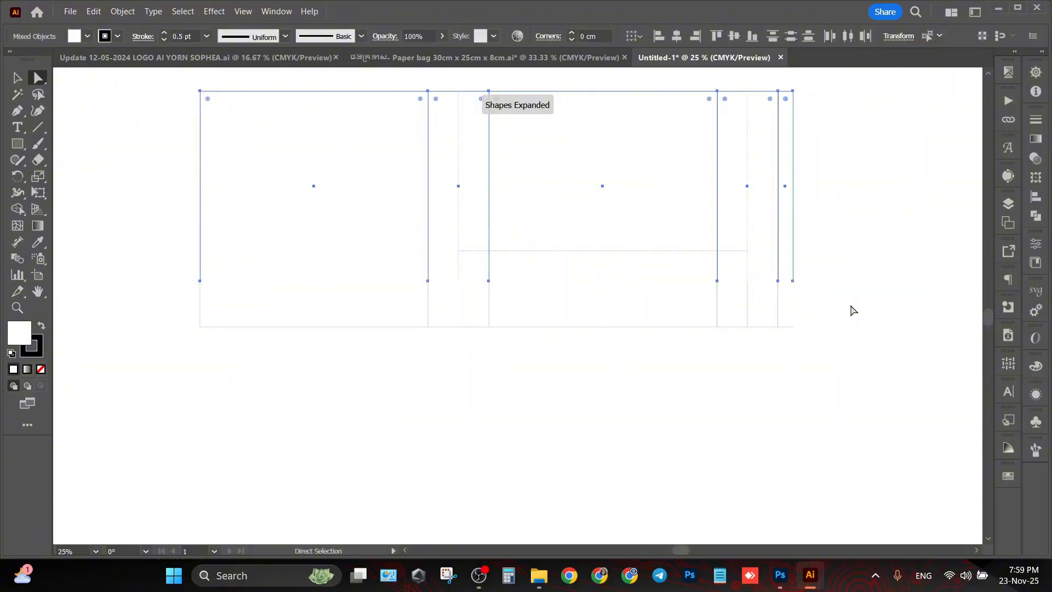
left_click(853, 310)
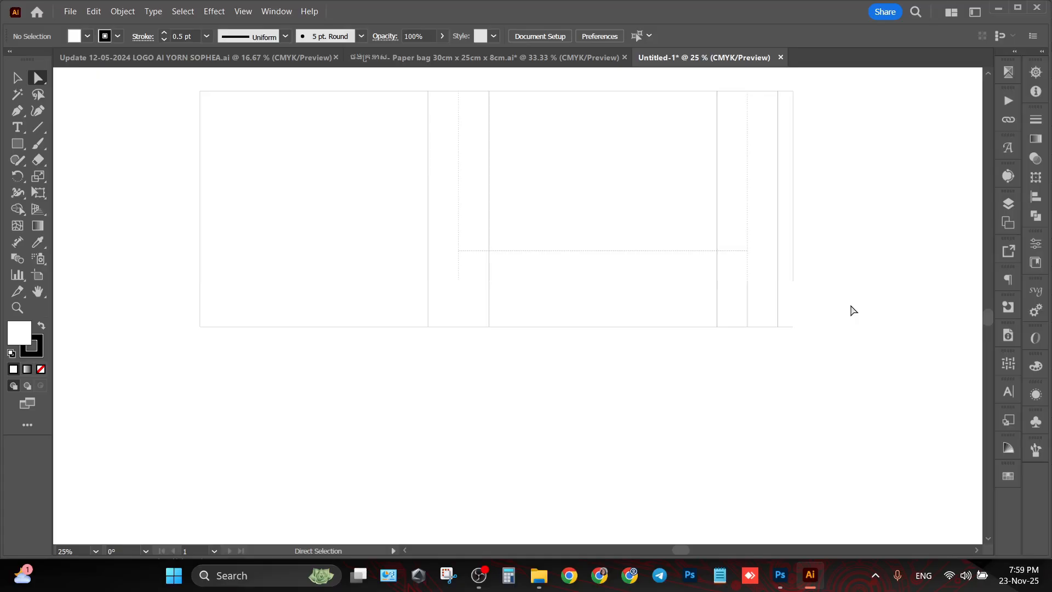
key("ctrl")
key("ctrl+z")
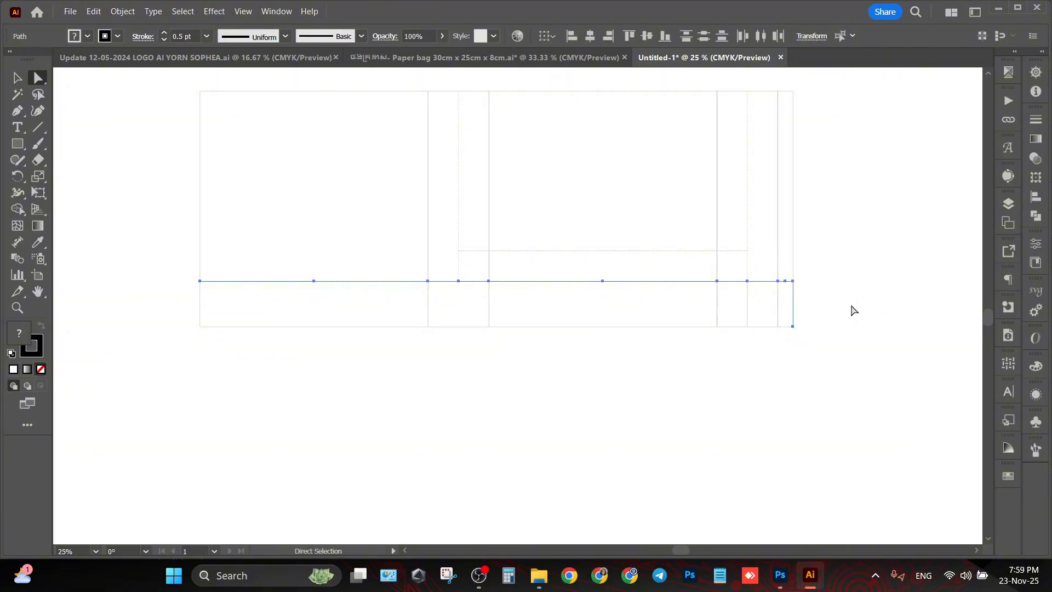
Step: Copy the dashed stroke of the first gusset's centre line onto the pasted segments with the Eyedropper, then deselect them
left_click(38, 242)
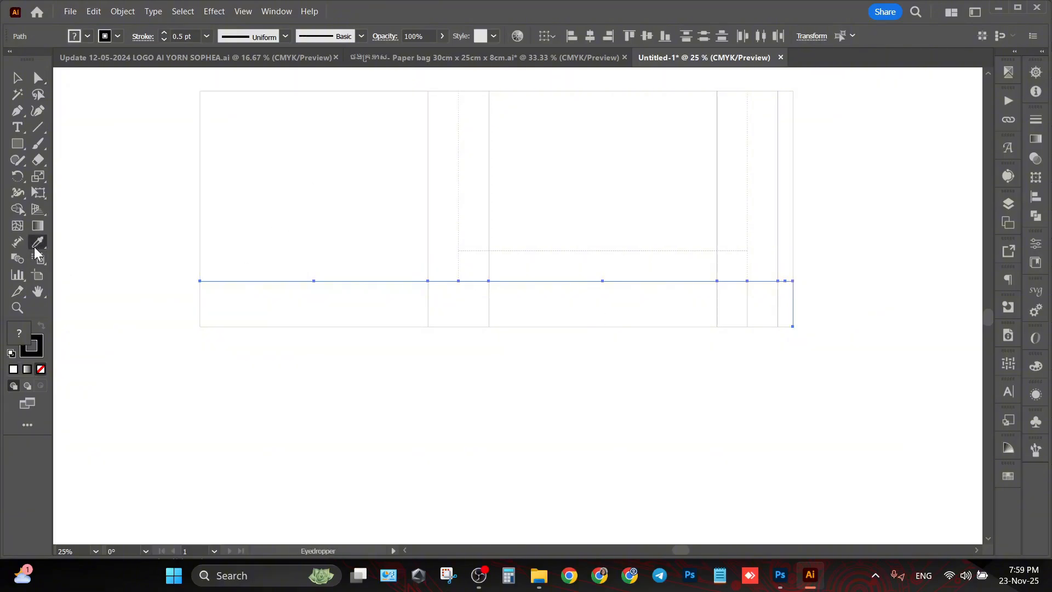
left_click(459, 188)
left_click(38, 77)
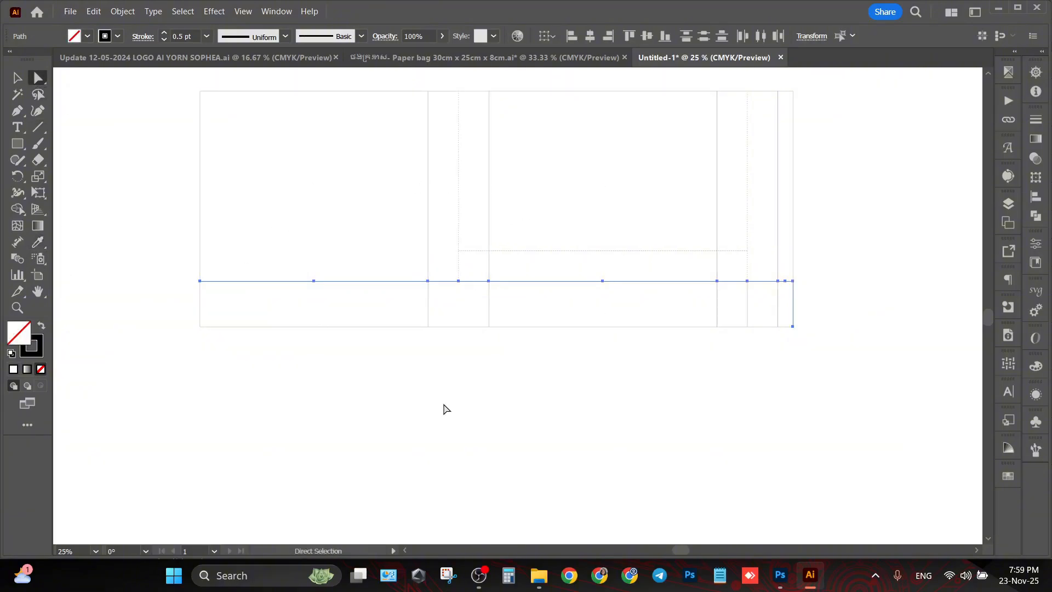
left_click(445, 409)
Step: Extend the lower end of the first gusset's dashed centre line down through the bottom flap
left_click(459, 281)
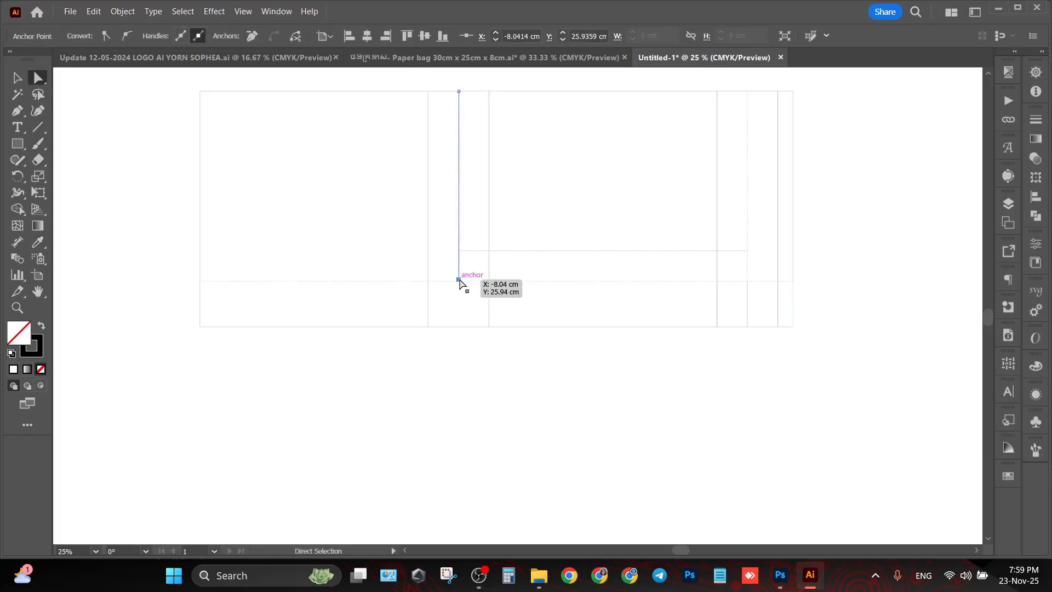
left_click_drag(459, 280, 459, 323)
left_click(548, 392)
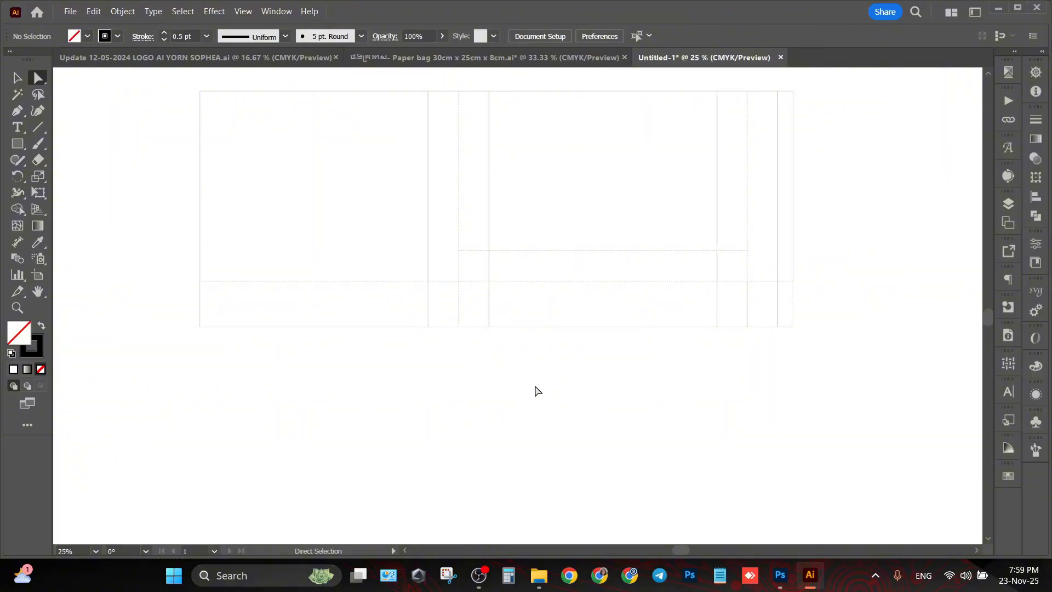
Step: Draw a 45° dashed fold line from the first gusset's centre at the base fold line down to the lower edge beneath the second large panel
left_click(36, 128)
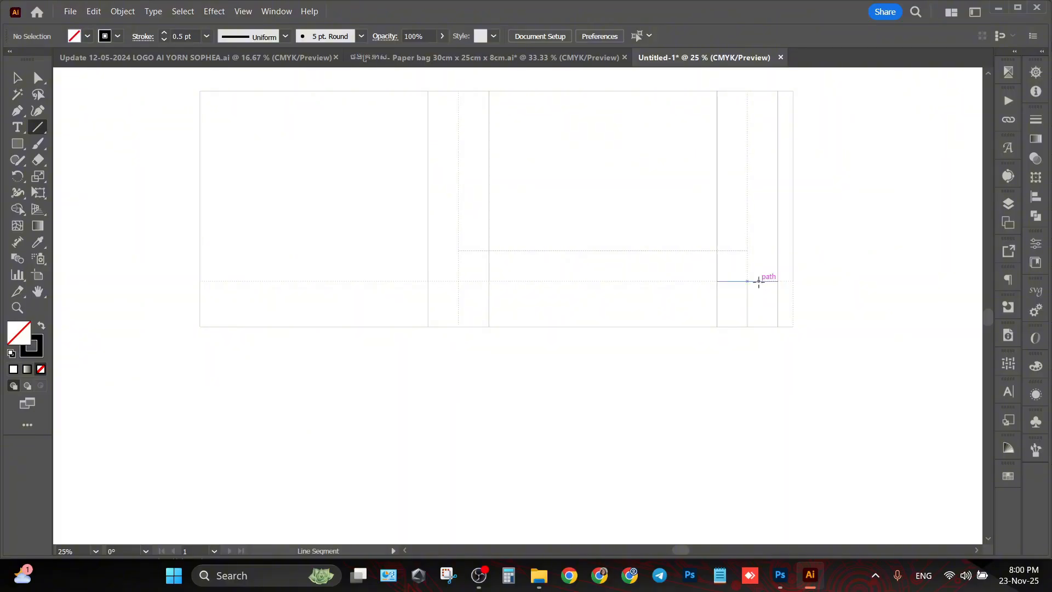
scroll(759, 281, "up", 2)
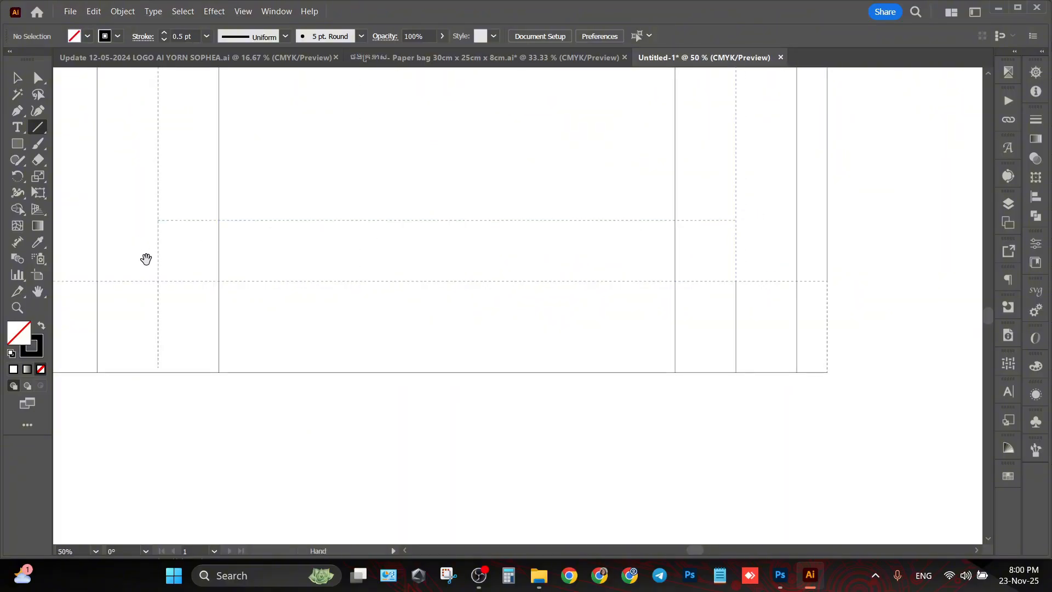
left_click_drag(146, 258, 318, 265)
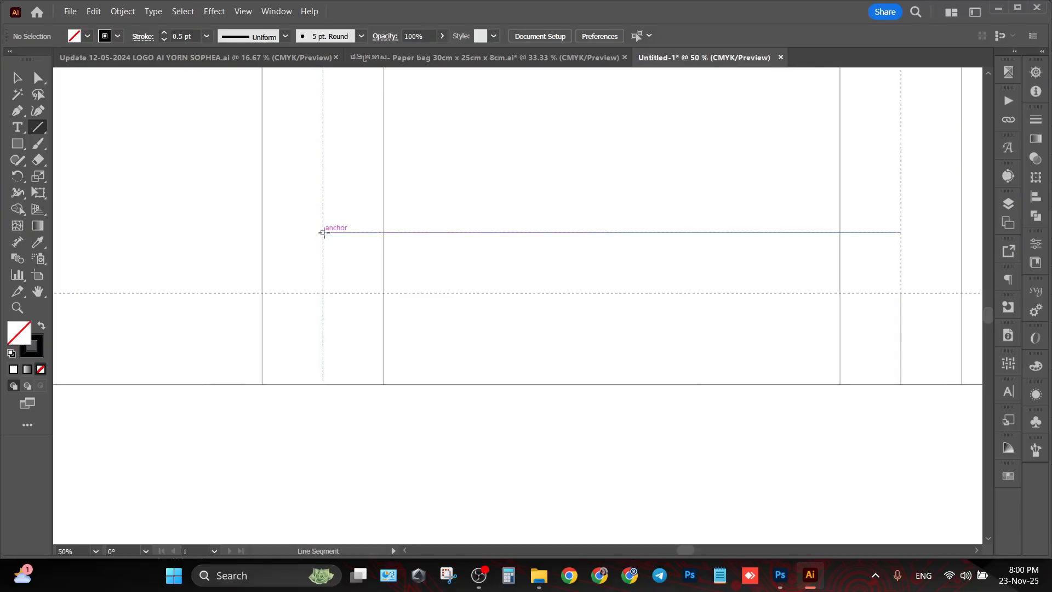
left_click_drag(323, 232, 475, 384)
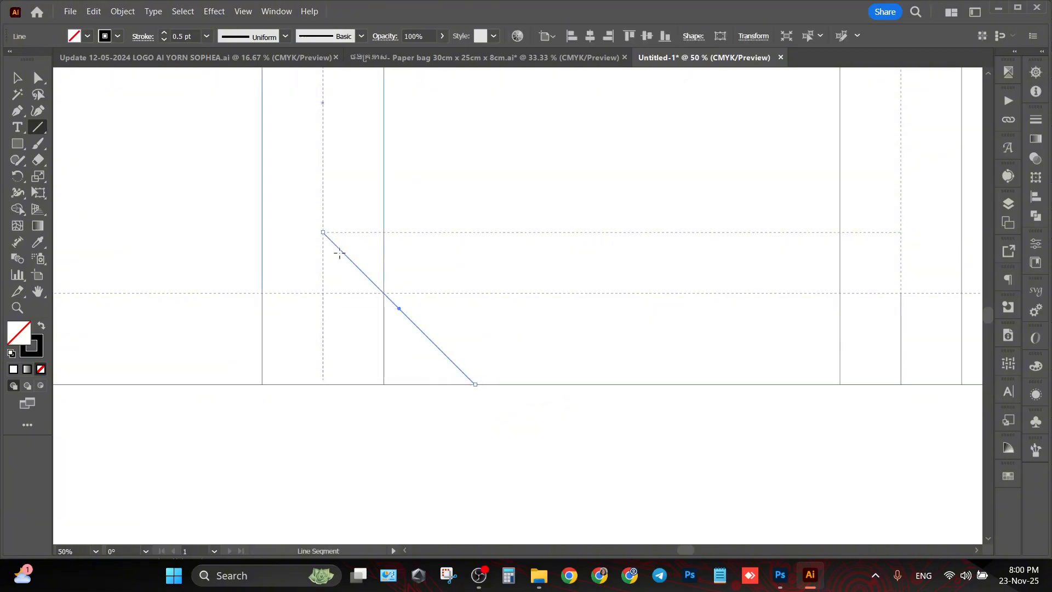
left_click_drag(253, 286, 383, 260)
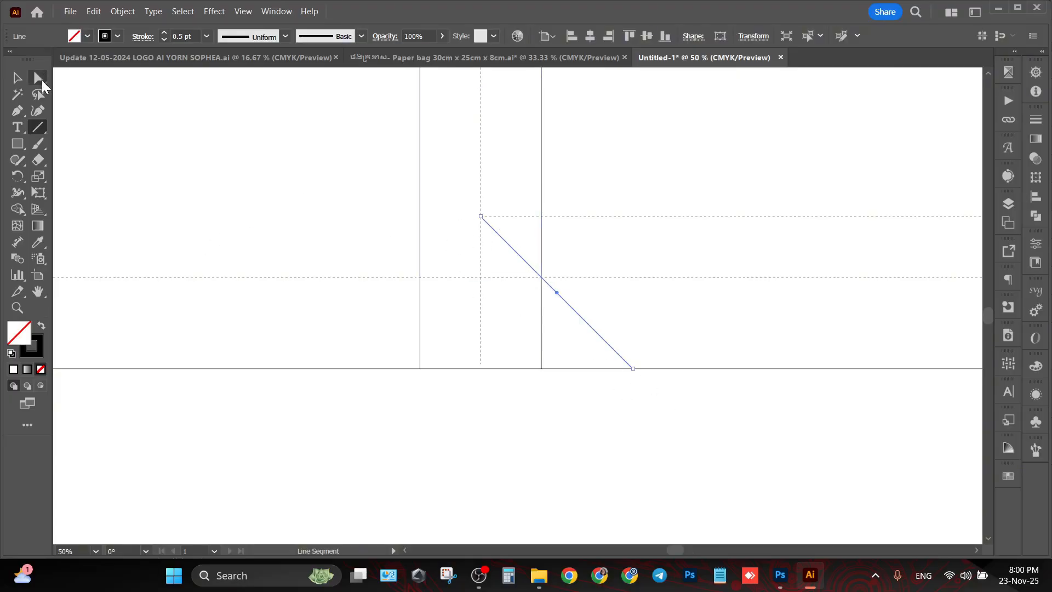
left_click_drag(38, 77, 87, 93)
left_click(291, 433)
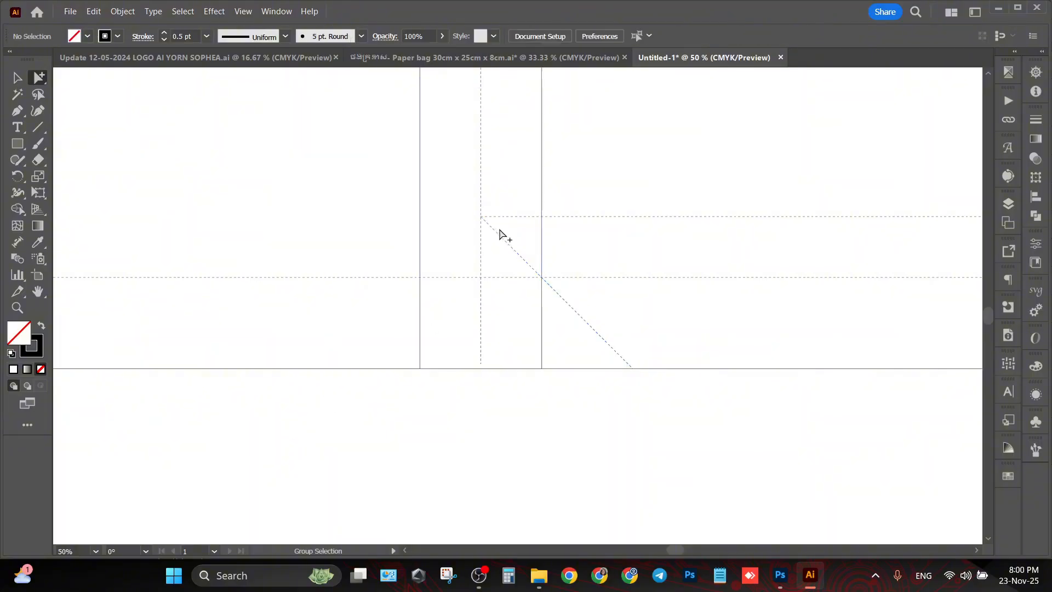
left_click(488, 225)
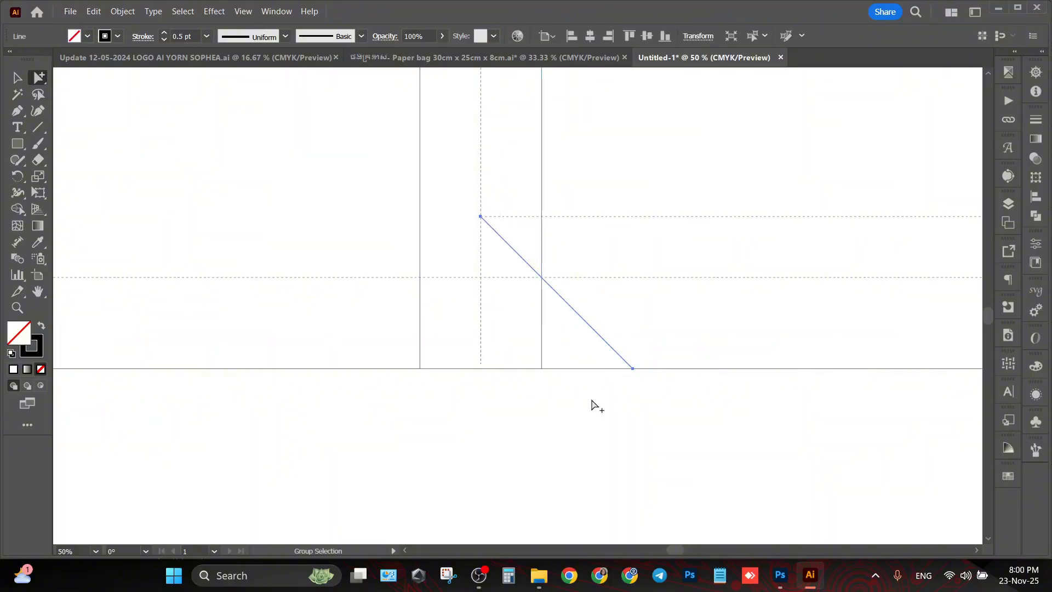
left_click(592, 406)
Step: Draw the mirrored 45° dashed fold line from the same gusset centre point down to the lower edge beneath the first panel, then deselect it
left_click(38, 127)
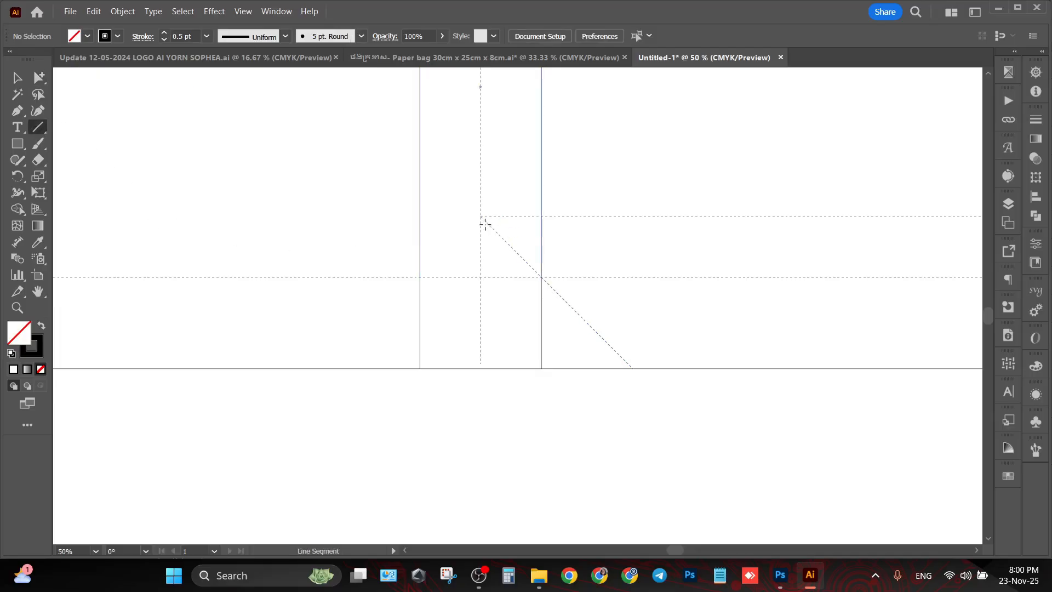
mouse_move(485, 224)
left_mouse_down()
mouse_move(422, 254)
mouse_move(387, 313)
mouse_move(332, 369)
left_mouse_up()
left_click(39, 77)
left_click(601, 419)
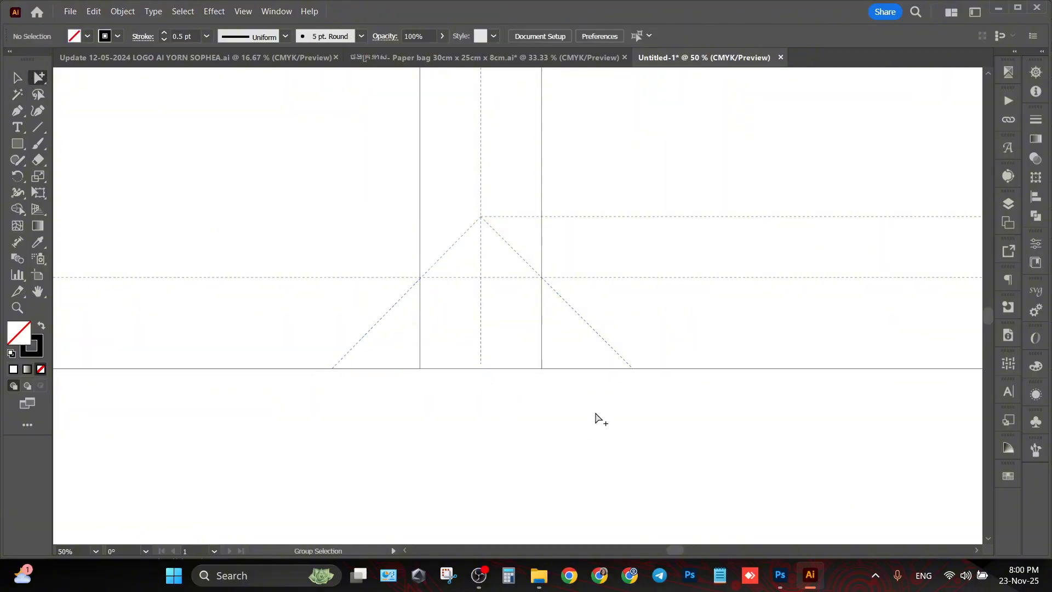
scroll(607, 394, "down", 2)
left_click_drag(707, 402, 573, 372)
scroll(626, 365, "up", 1)
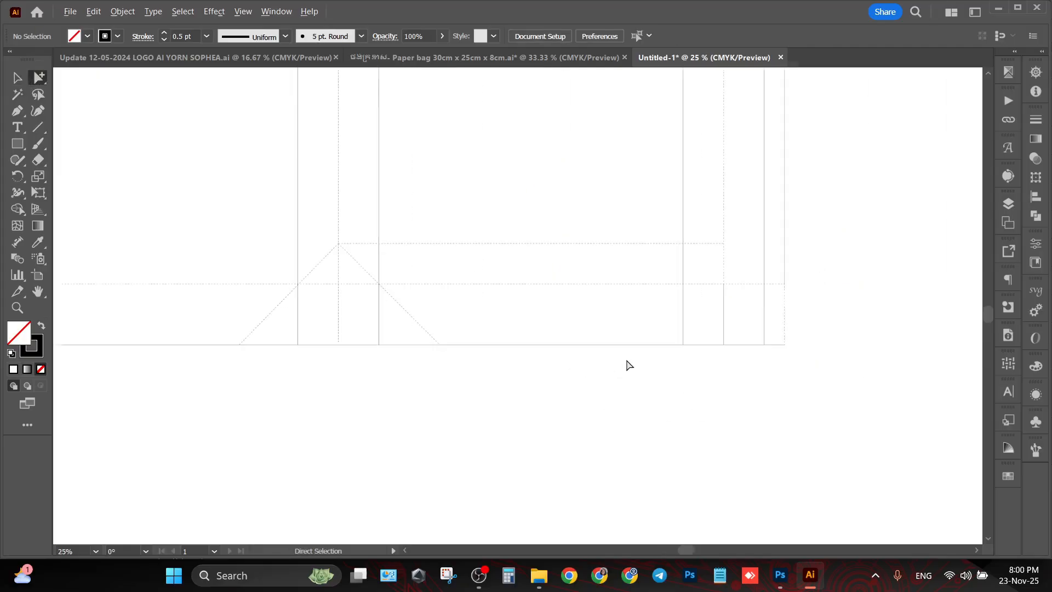
Step: Duplicate both diagonal dashed fold lines of the first gusset onto the second gusset, meeting at its centre point
scroll(629, 365, "up", 1)
left_click(416, 319)
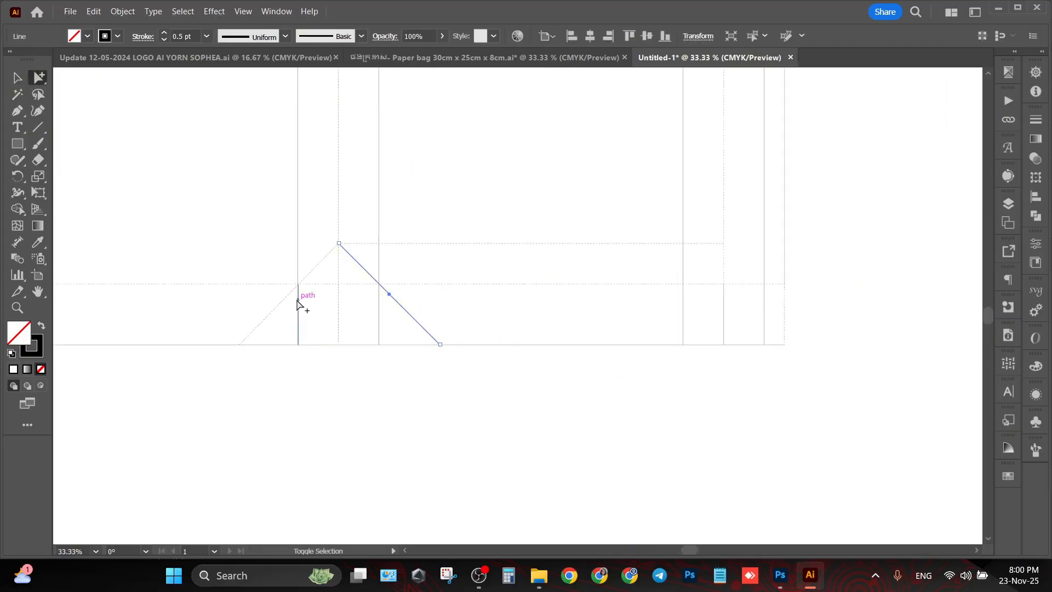
left_click(282, 300, "shift")
left_click_drag(281, 301, 669, 348)
left_click(848, 394)
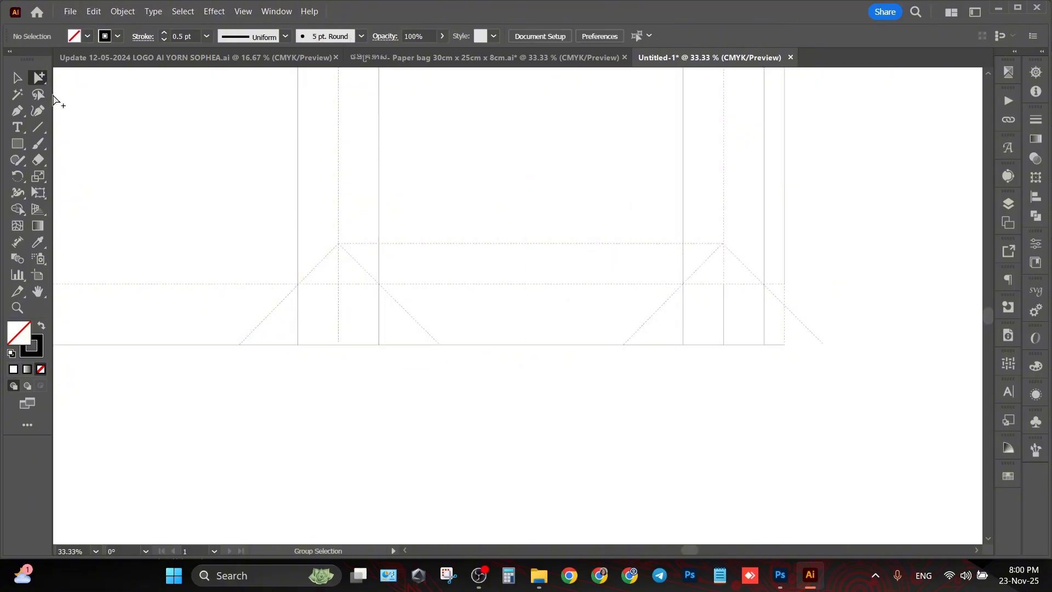
Step: Shorten the copied diagonal that overhangs the glue flap so it ends on the flap's outer edge
left_click_drag(38, 78, 67, 78)
scroll(830, 307, "up", 2)
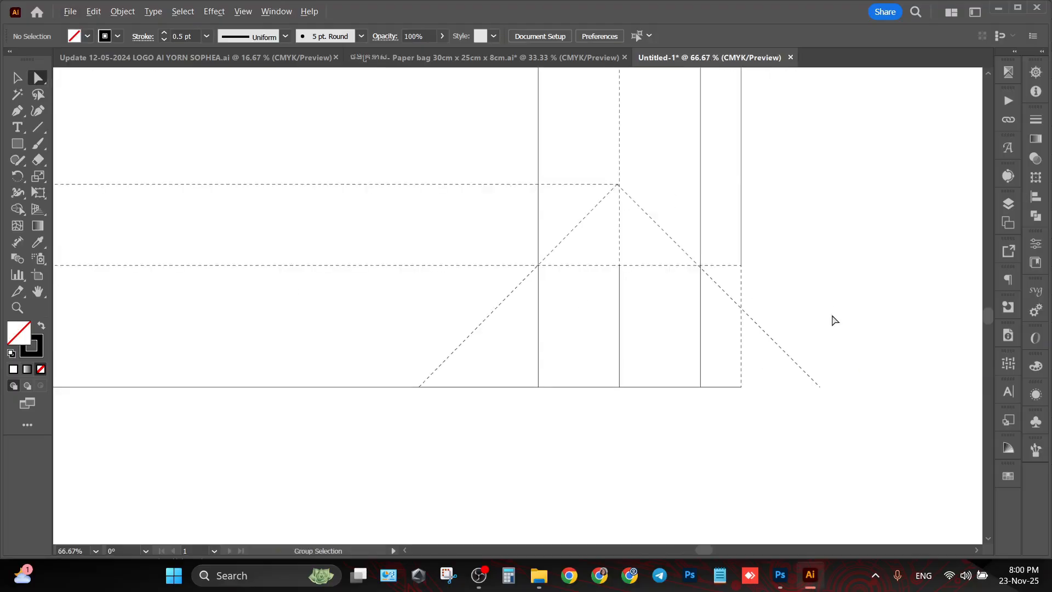
left_click(821, 388)
left_click_drag(822, 389, 742, 310)
left_click(827, 353)
Step: Copy the solid stroke of the glue flap's upper outer edge onto its dashed lower outer edge with the Eyedropper, then deselect it
left_click_drag(38, 78, 83, 94)
left_click(743, 355)
left_click(37, 242)
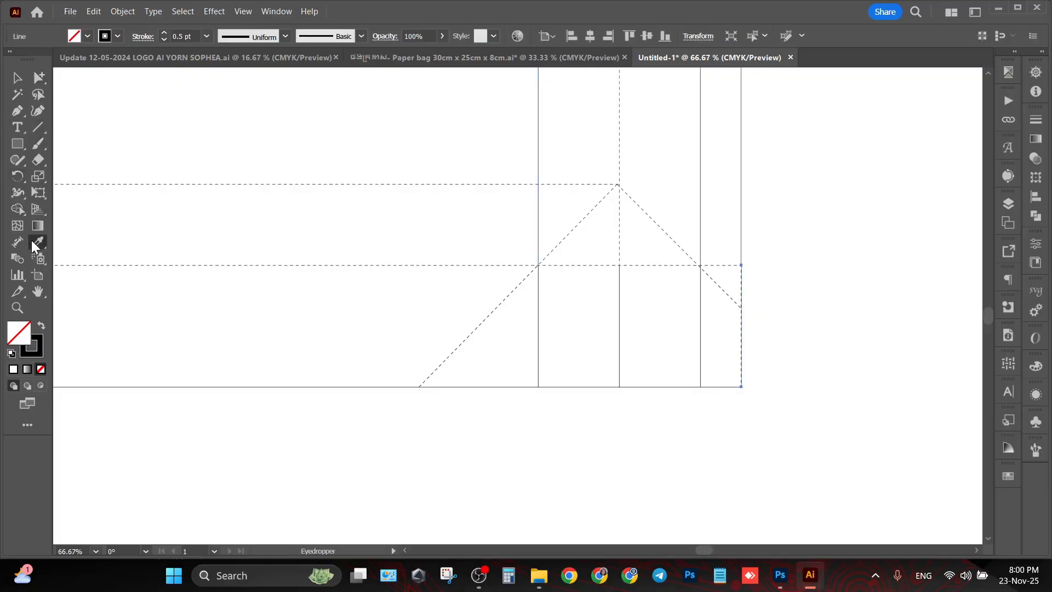
left_click(741, 220)
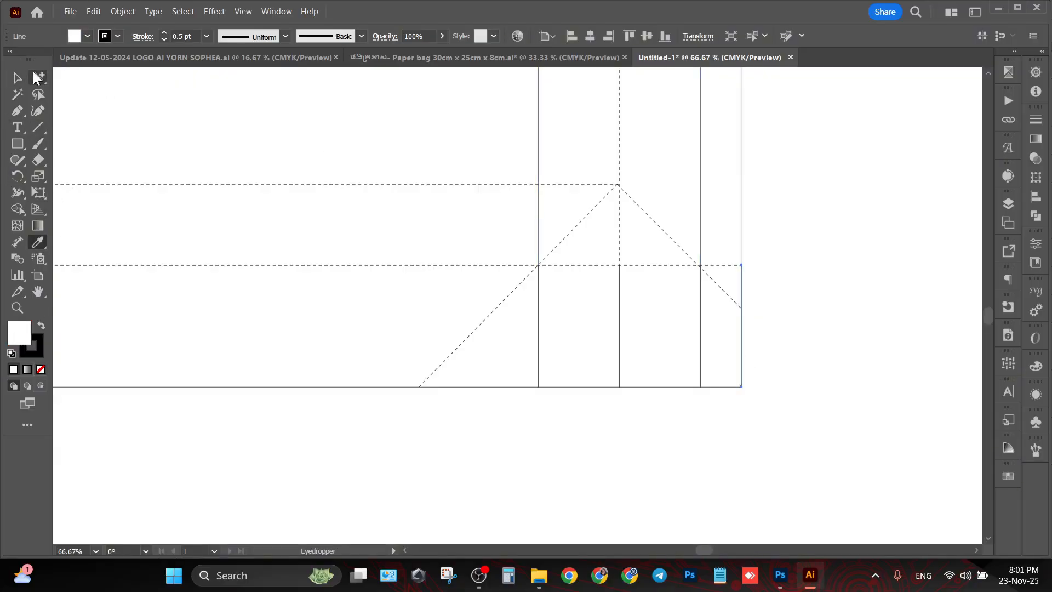
left_click(38, 77)
left_click(744, 437)
Step: Draw a short slanted line across the inside of the glue flap near its upper end
scroll(802, 300, "down", 2)
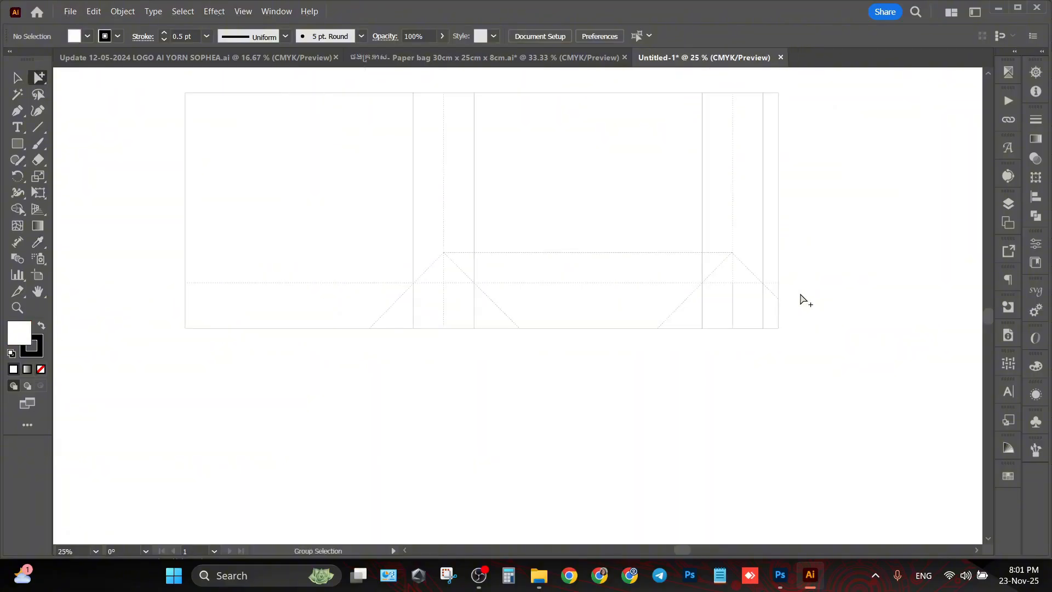
left_click_drag(570, 207, 582, 259)
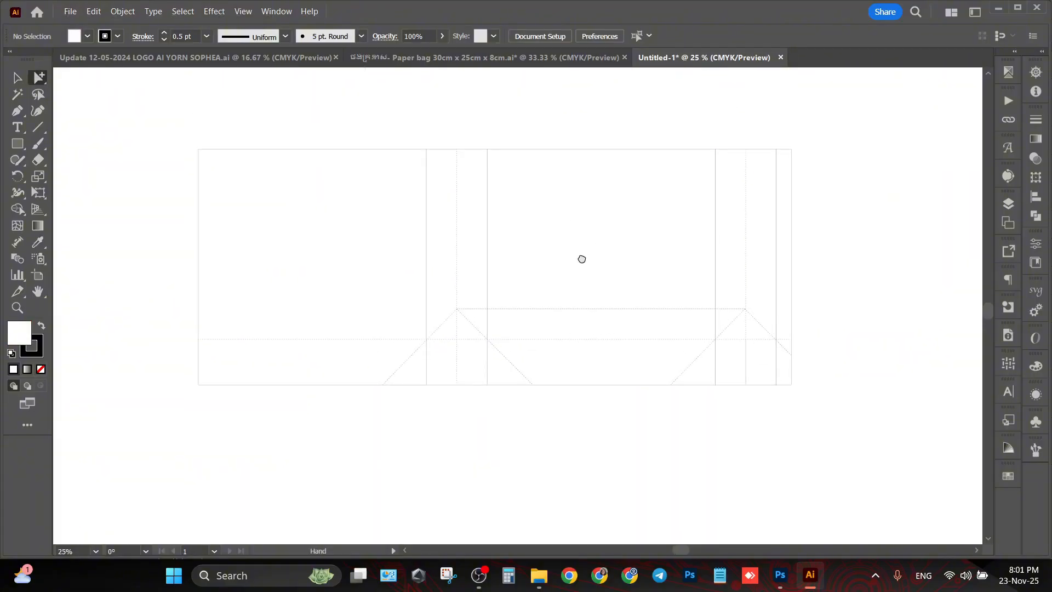
left_click(38, 126)
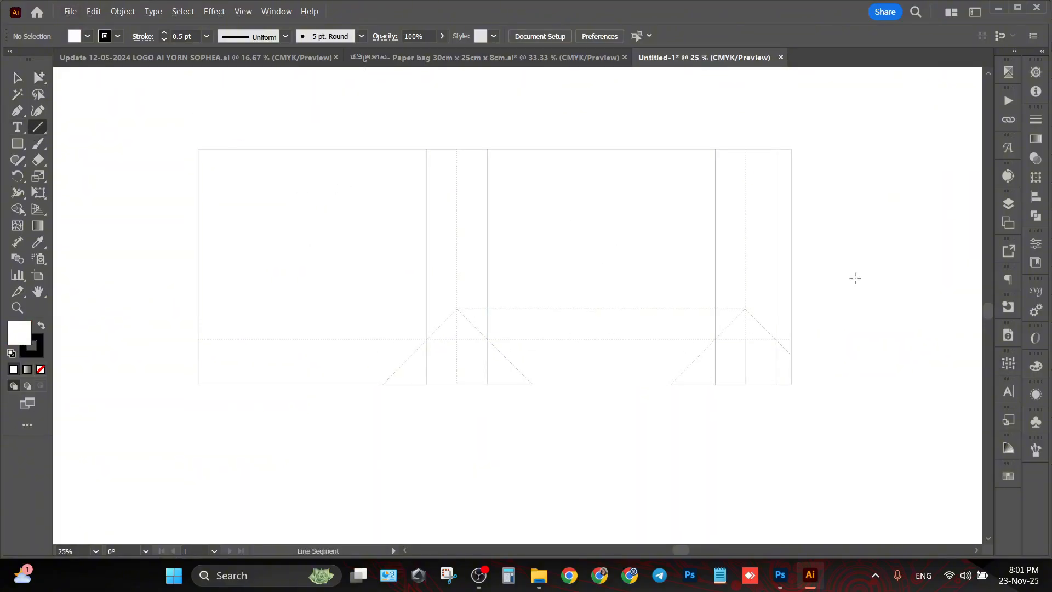
scroll(869, 271, "up", 2)
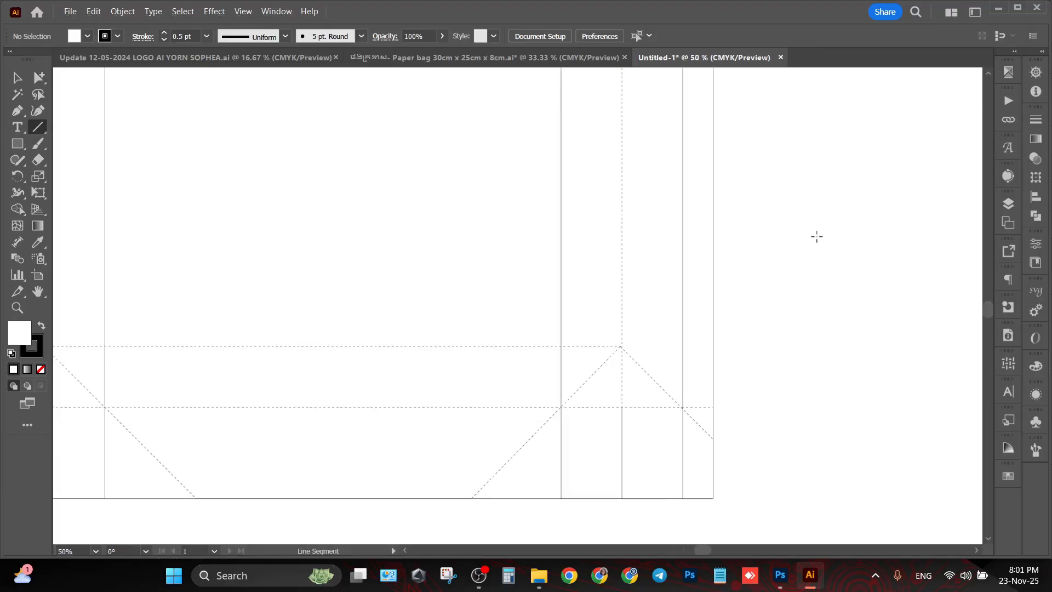
scroll(806, 247, "up", 2)
scroll(670, 162, "up", 1)
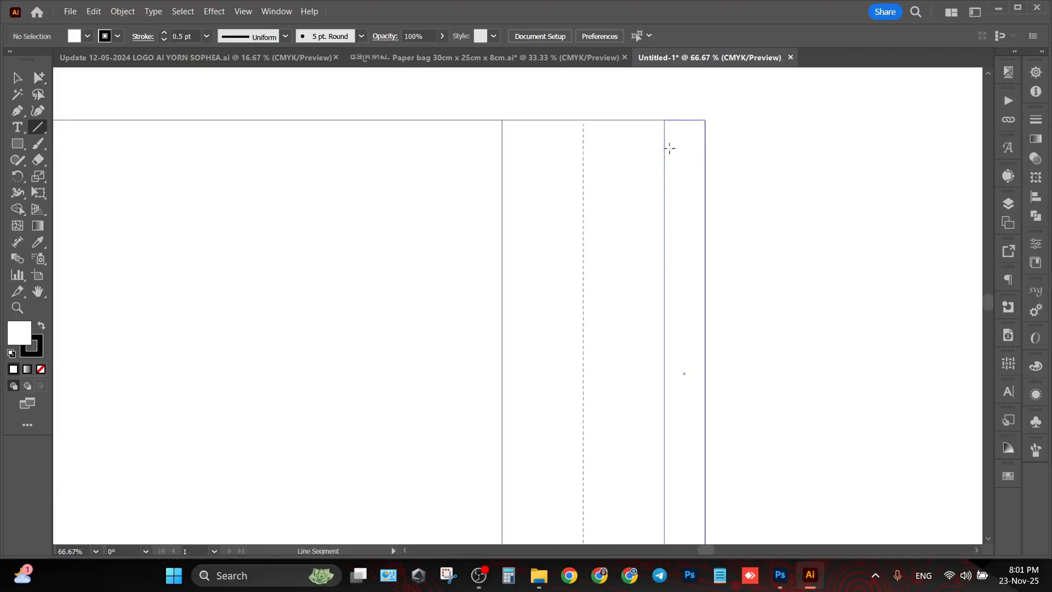
mouse_move(669, 139)
left_mouse_down()
mouse_move(681, 216)
mouse_move(695, 237)
left_mouse_up()
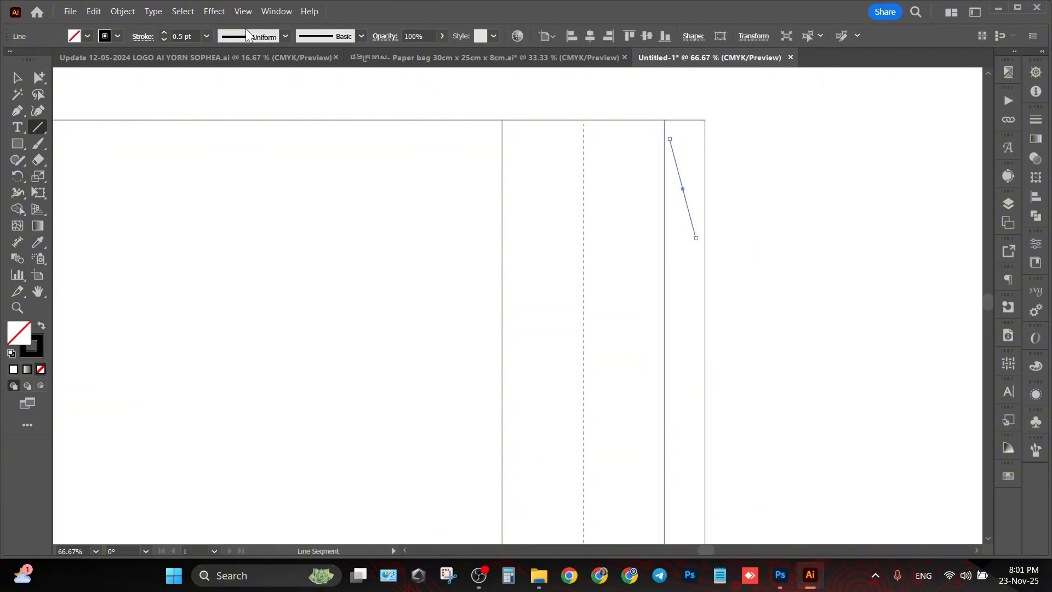
Step: Set the keyboard increment to 0.3 cm and lower the glue flap's upper outer corner by that amount
left_click_drag(37, 77, 61, 78)
key("ctrl+k")
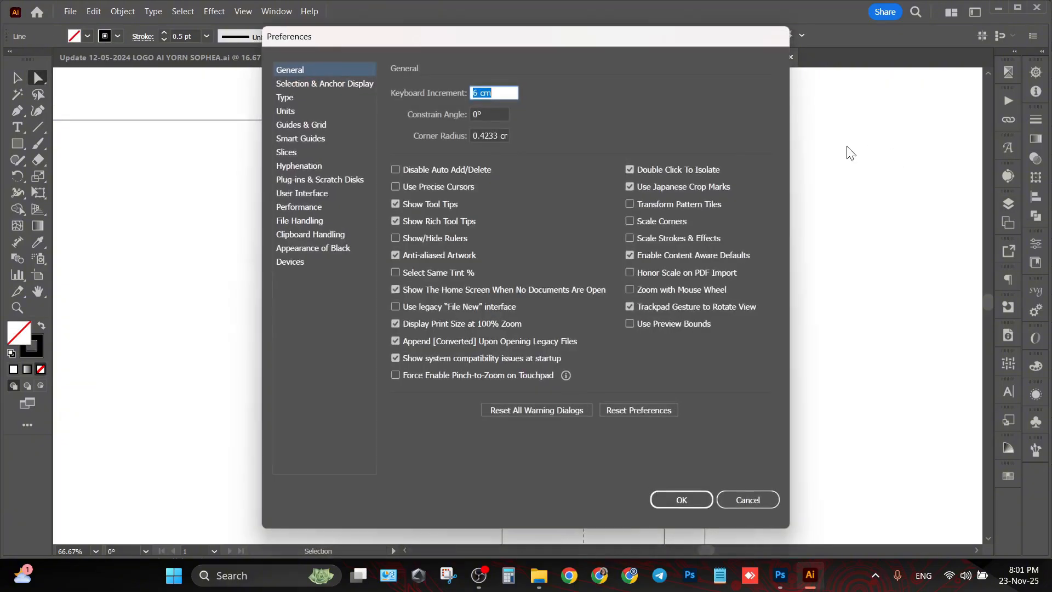
type("0.3")
key("Return")
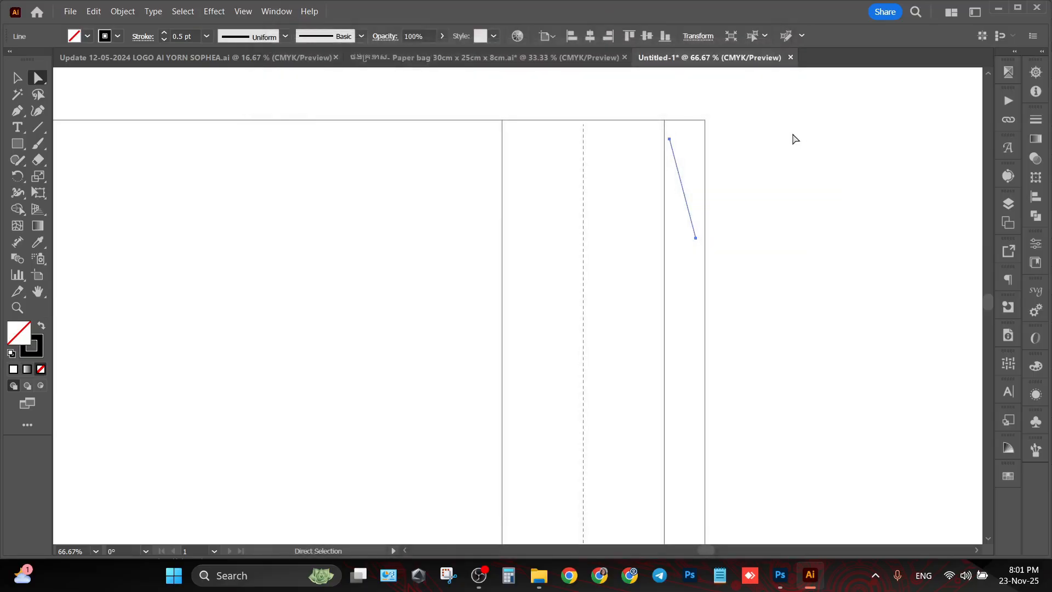
left_click(705, 121)
key("Down")
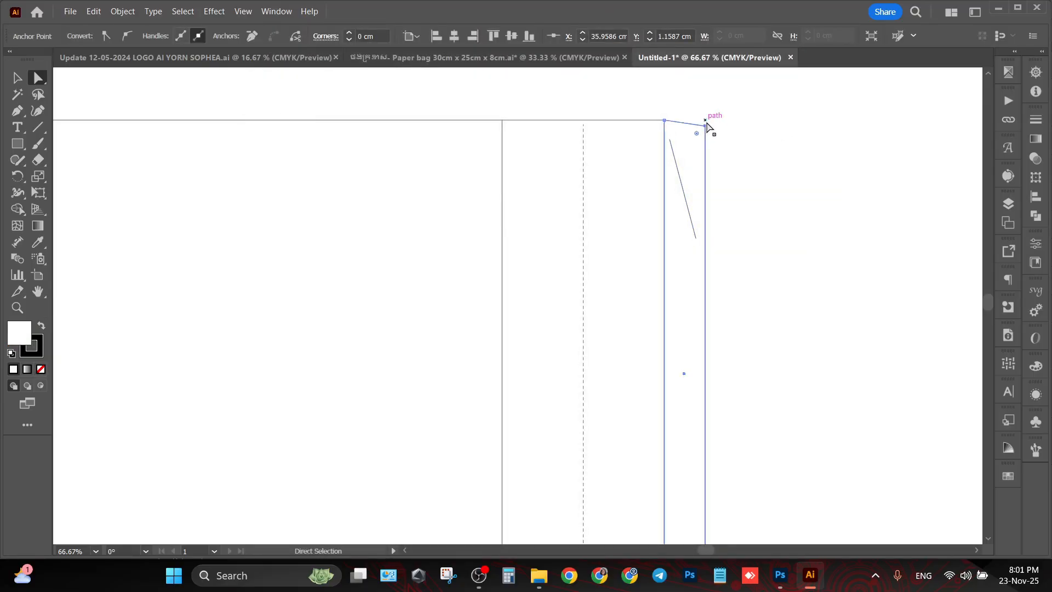
left_click(862, 232)
Step: Try to raise the glue flap's lower outer corner by one 0.3 cm increment
scroll(814, 277, "down", 1)
scroll(785, 289, "down", 2)
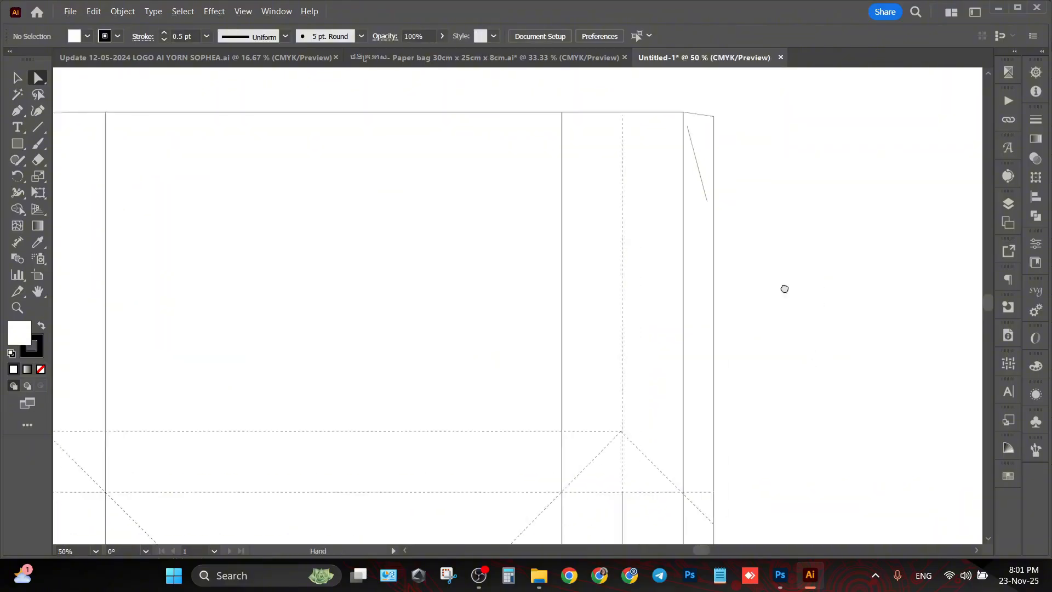
scroll(767, 257, "down", 2)
scroll(745, 241, "down", 1)
scroll(742, 258, "up", 1)
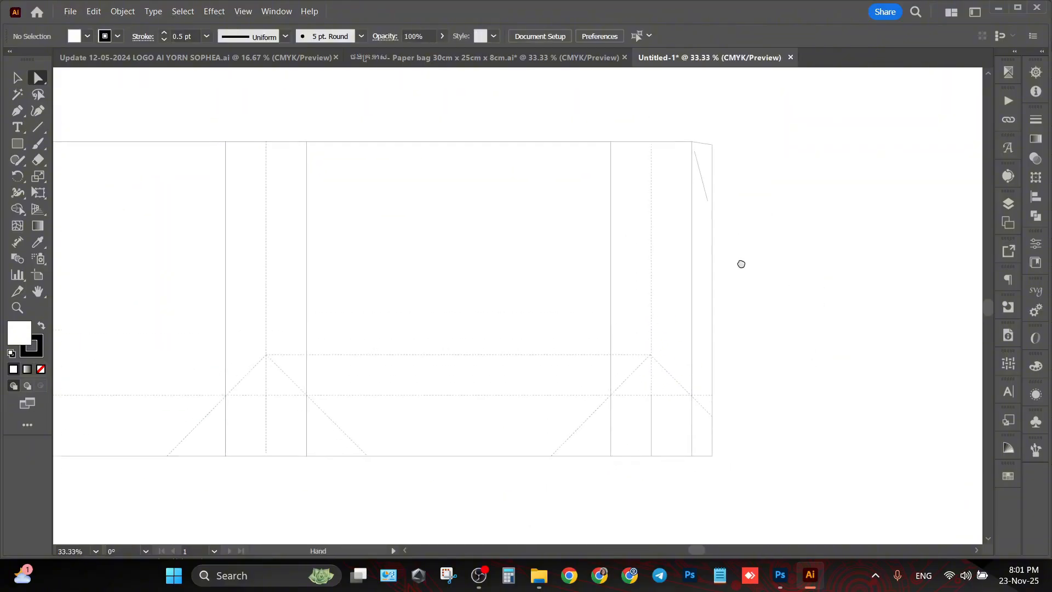
left_click(714, 455)
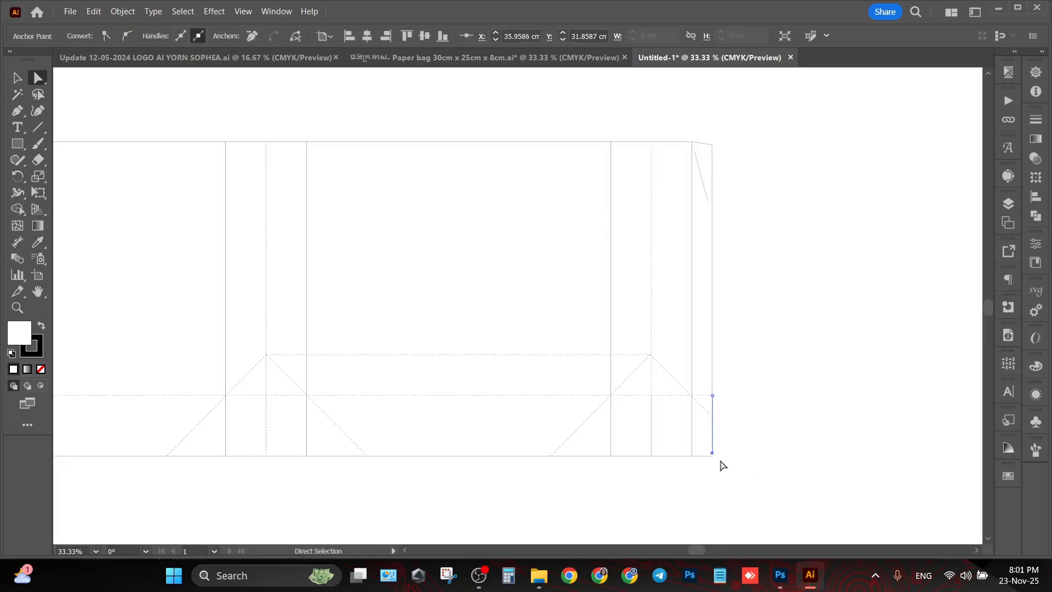
key("ctrl+z")
left_click(756, 435)
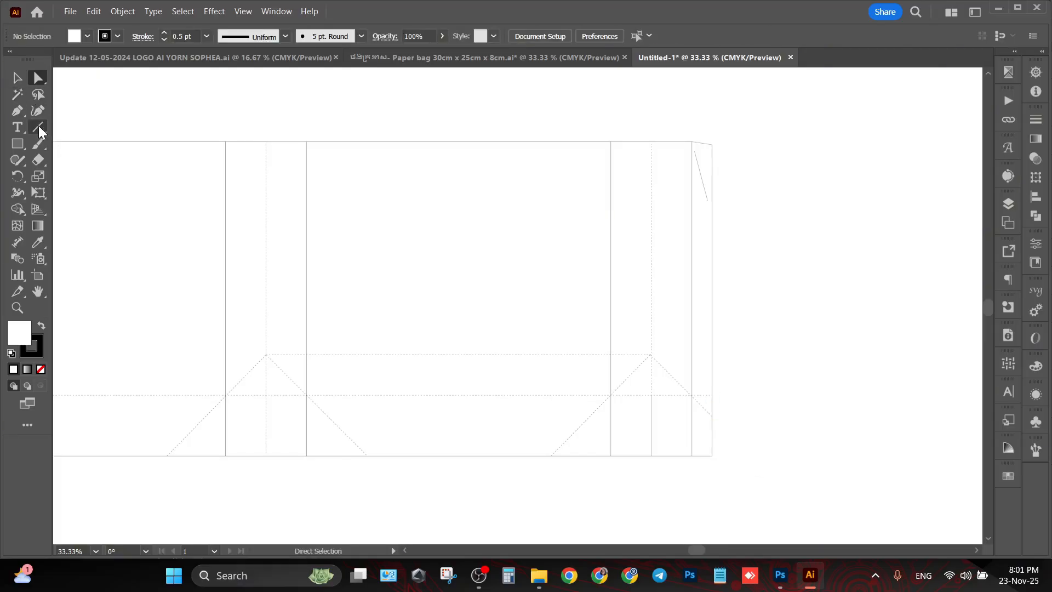
Step: Copy the dashed fold line stroke onto the slanted line in the glue flap with the Eyedropper, then deselect it
right_click(38, 80)
left_click(64, 92)
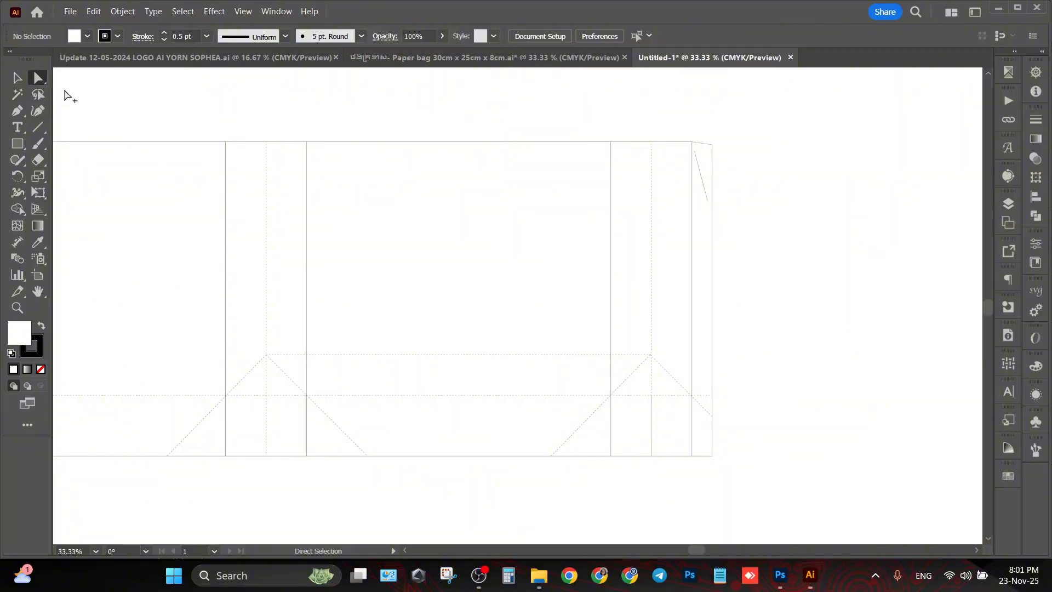
left_click(691, 225)
left_click(783, 206)
scroll(759, 179, "up", 1)
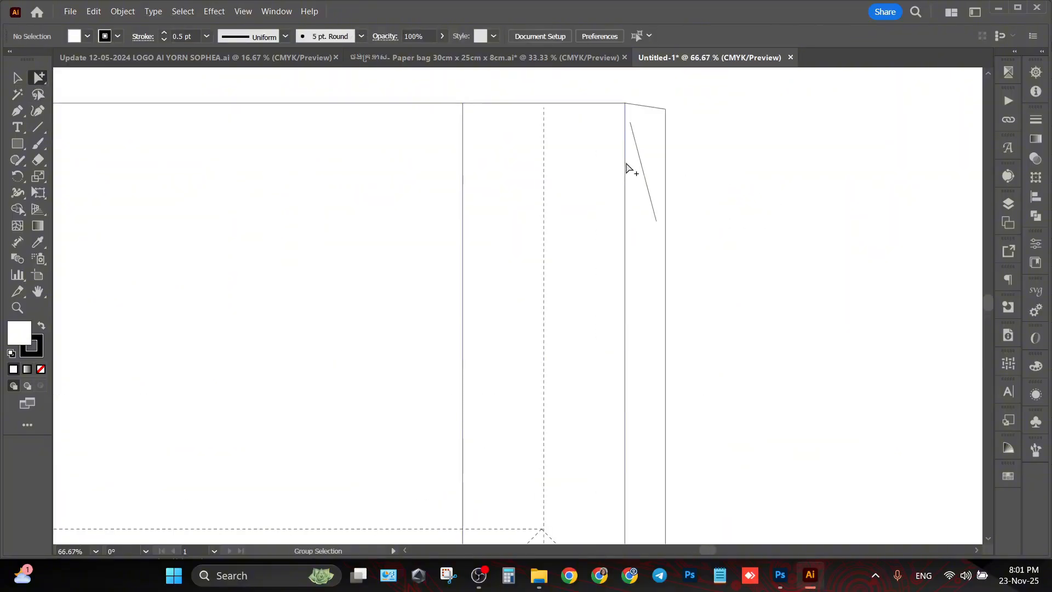
left_click(639, 153)
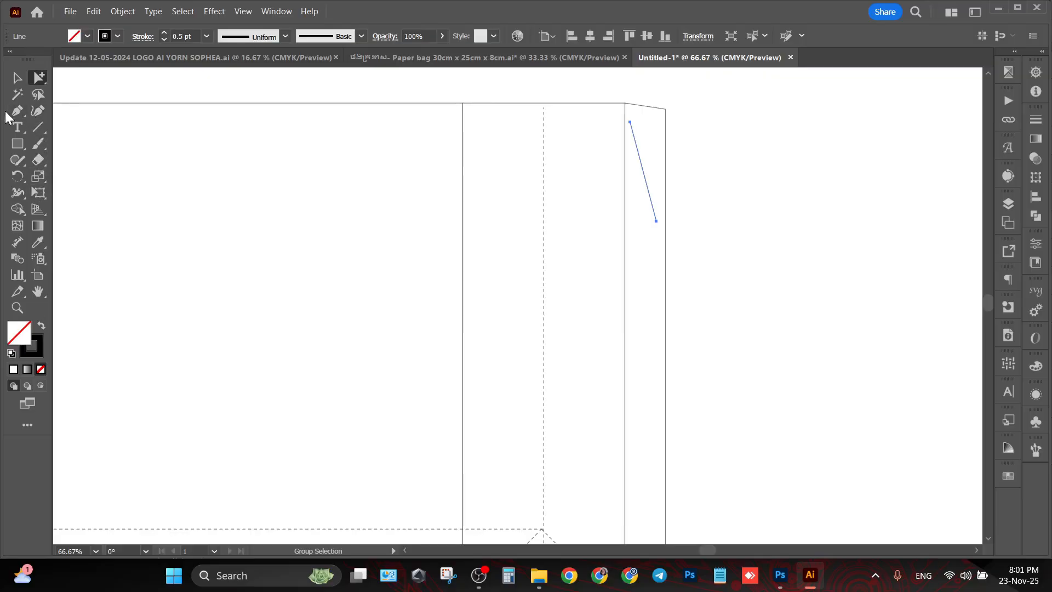
key("i")
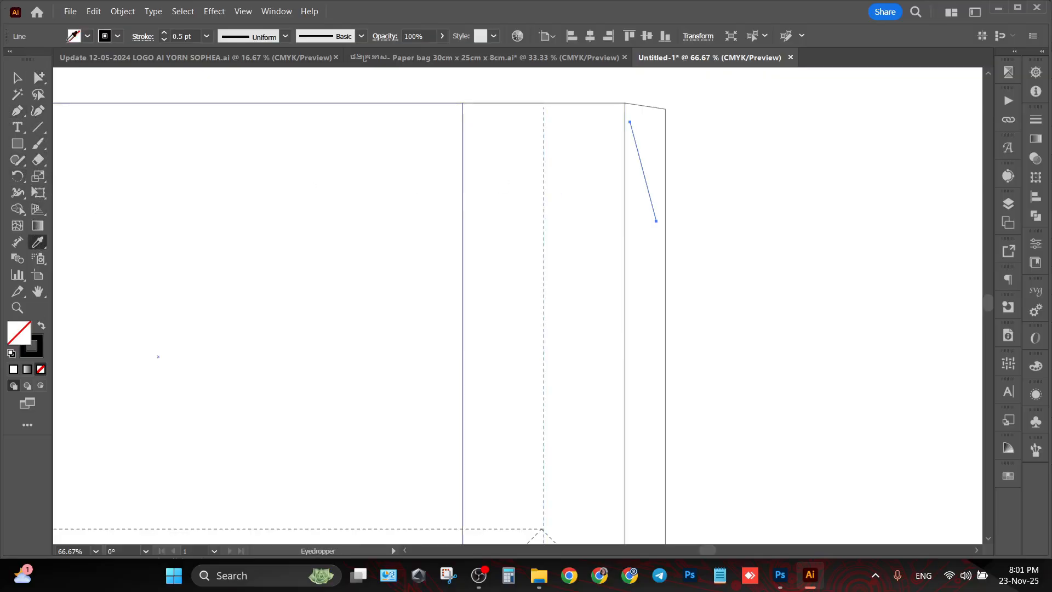
left_click(39, 79)
left_click(687, 225)
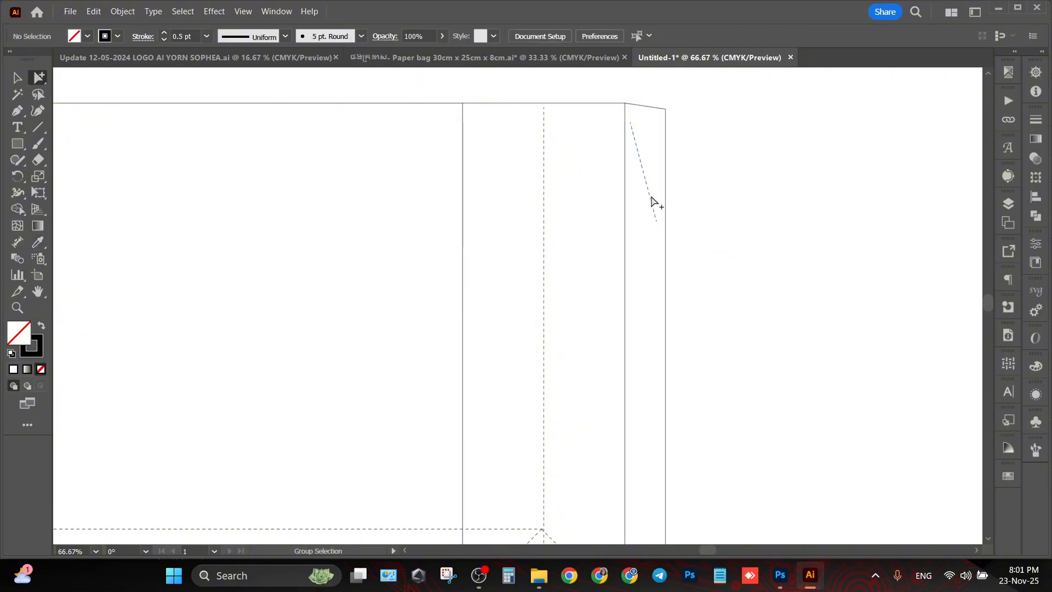
Step: Duplicate the slanted dashed line straight down the glue flap and repeat the copy four times, filling the flap with evenly spaced marks
left_click_drag(650, 196, 652, 298)
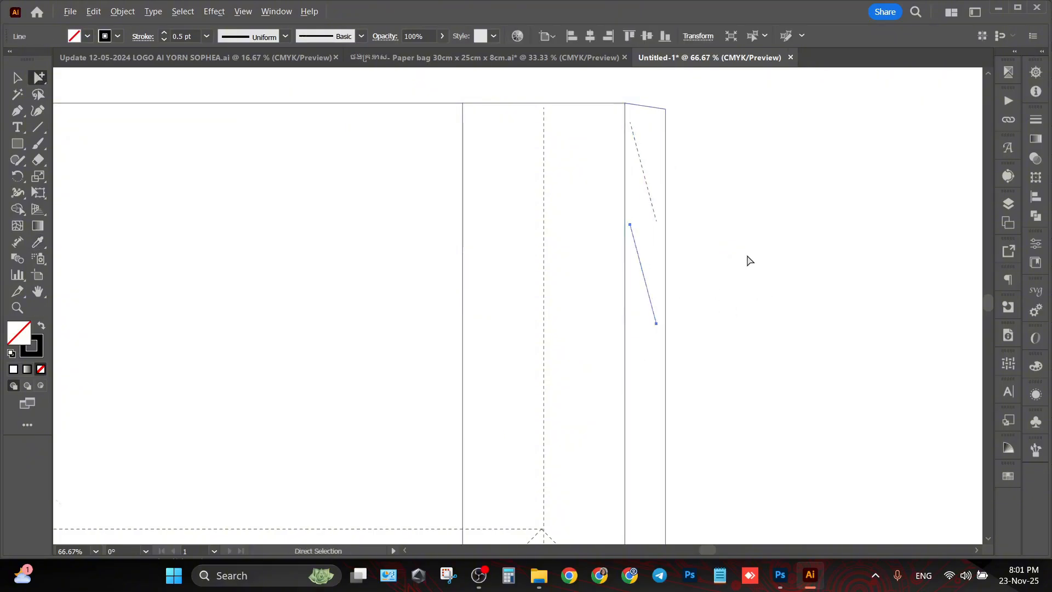
scroll(748, 258, "down", 2)
key("ctrl+d")
key("ctrl+d")
key("ctrl+d")
key("ctrl+d")
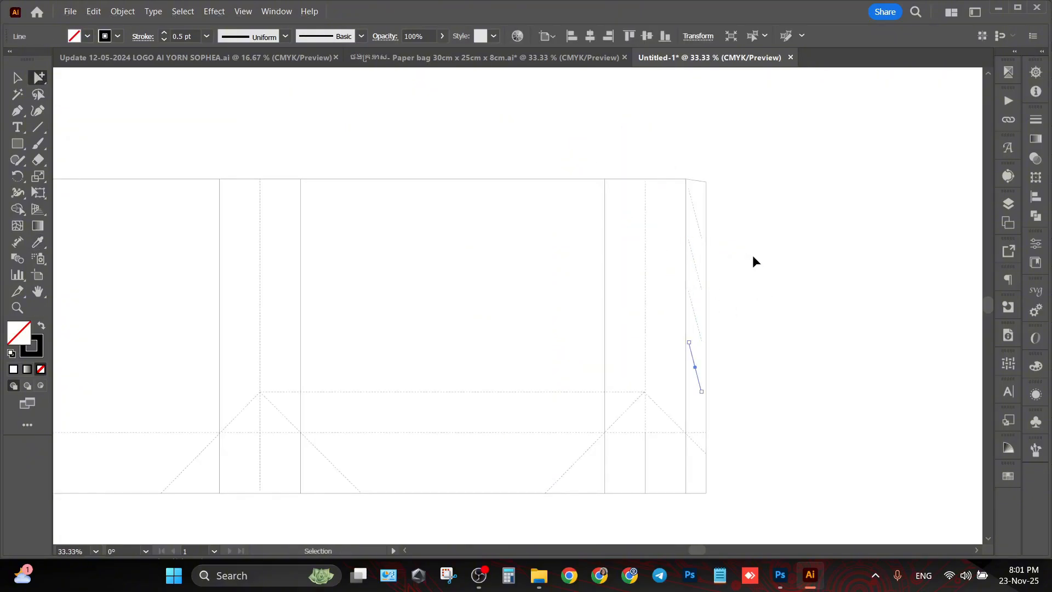
left_click(758, 263)
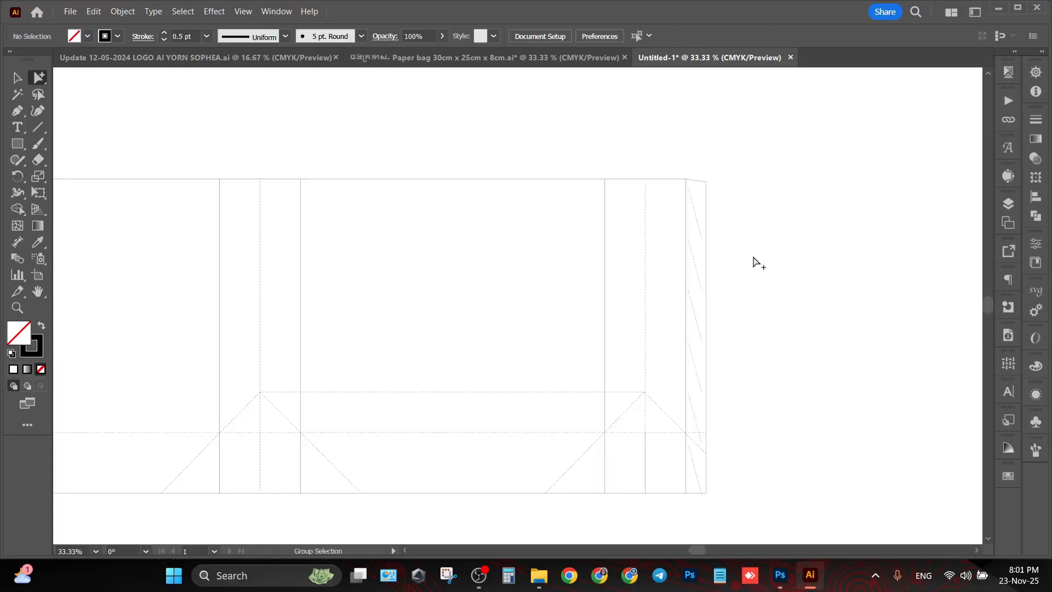
scroll(754, 250, "down", 1)
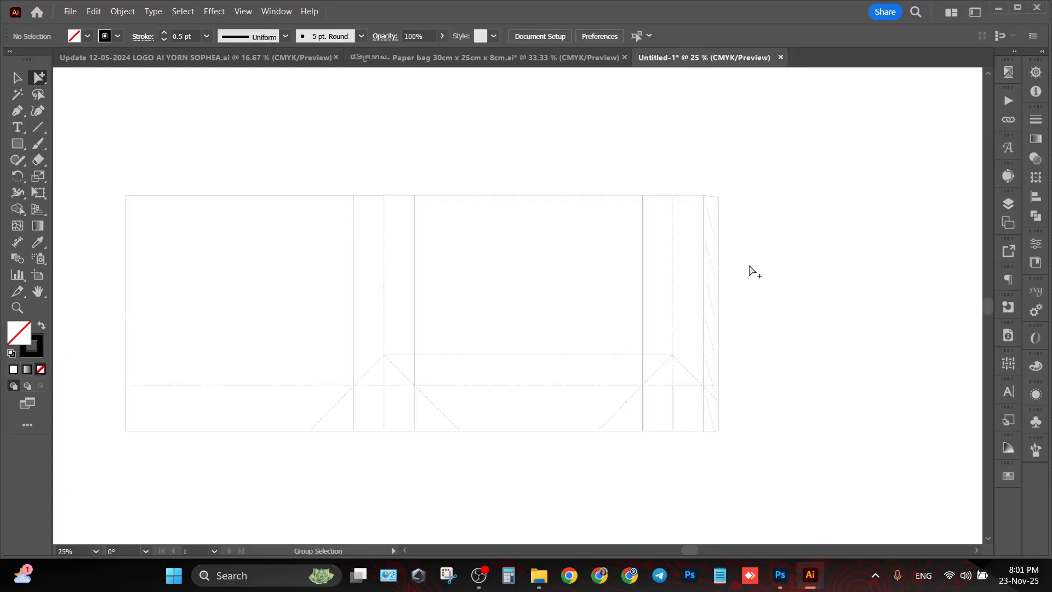
left_click_drag(749, 270, 763, 251)
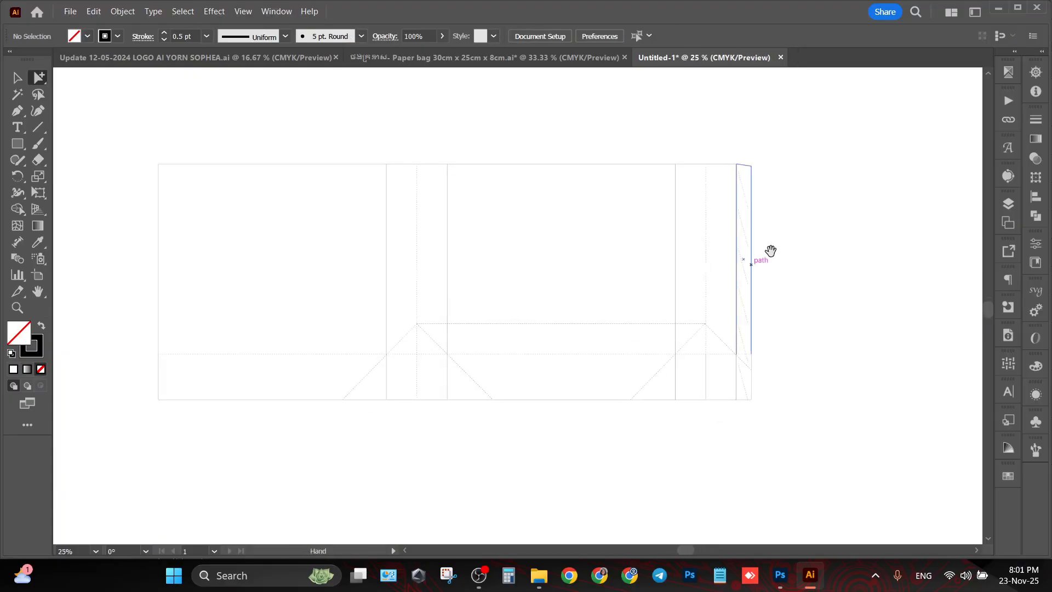
left_click(17, 78)
left_click_drag(107, 133, 800, 454)
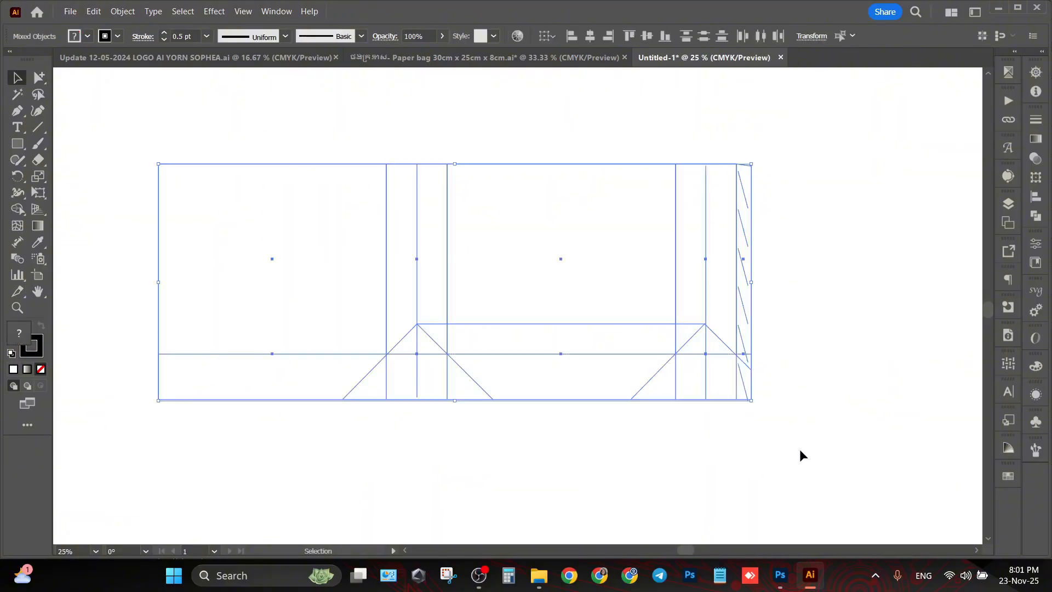
left_click(233, 102)
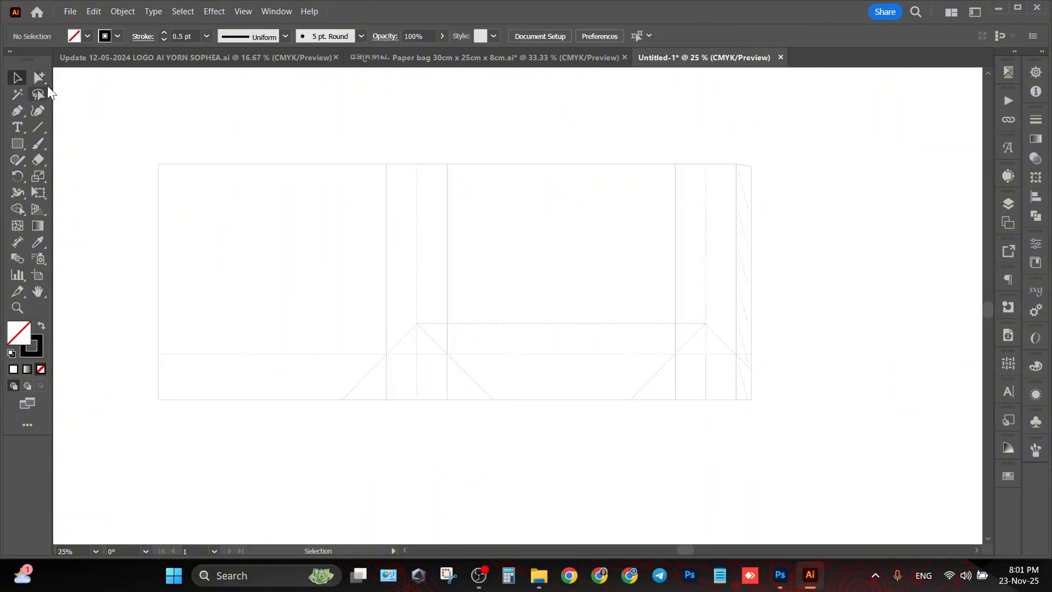
Step: Move the lowest slanted dashed mark up slightly so it stays inside the glue flap's bottom edge
left_click(43, 82)
scroll(766, 411, "up", 5)
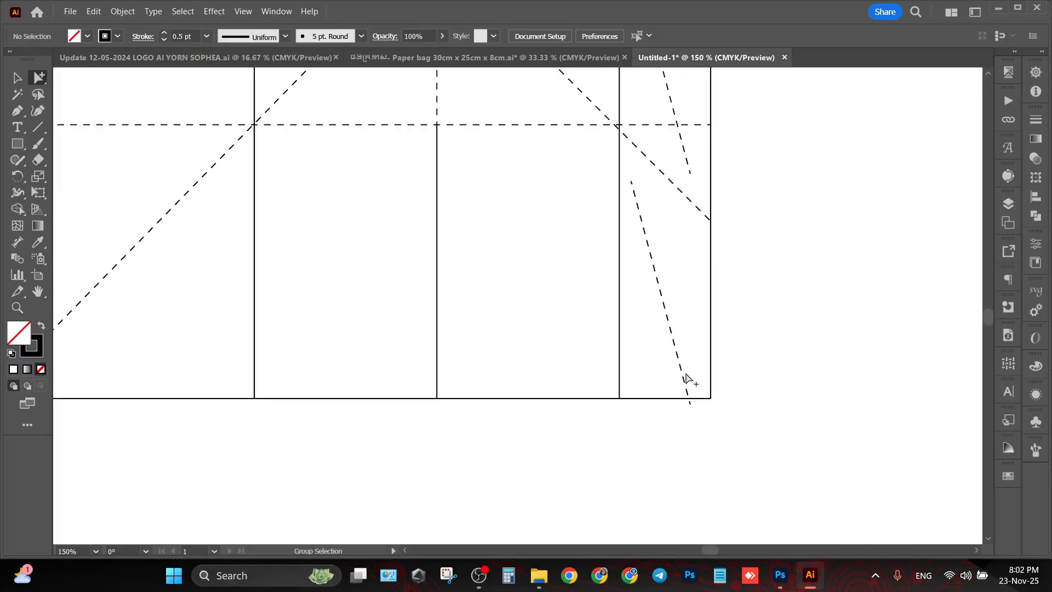
left_click_drag(682, 371, 677, 354)
left_click(752, 346)
scroll(713, 241, "down", 3)
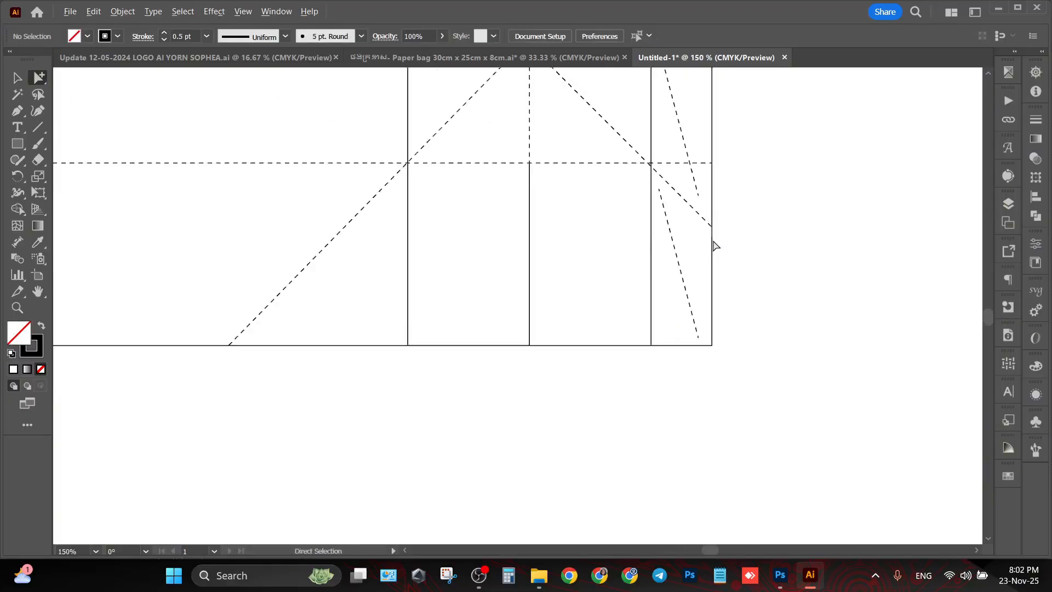
scroll(713, 241, "down", 1)
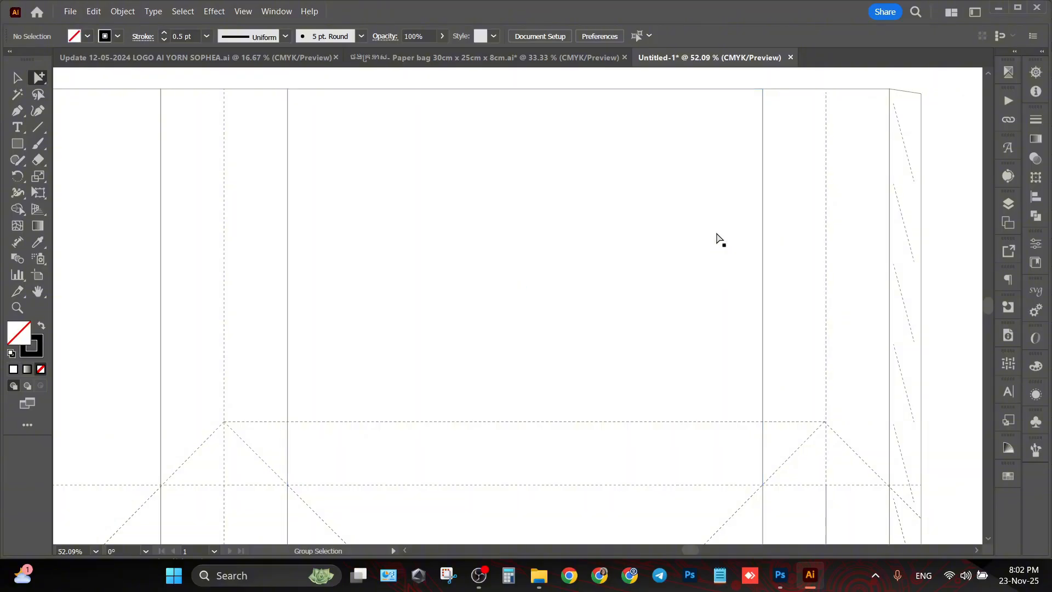
left_click(718, 236)
Step: Select the entire bag template and group all its panels, flaps and fold lines
scroll(716, 235, "down", 2)
left_click(176, 148)
left_click(17, 77)
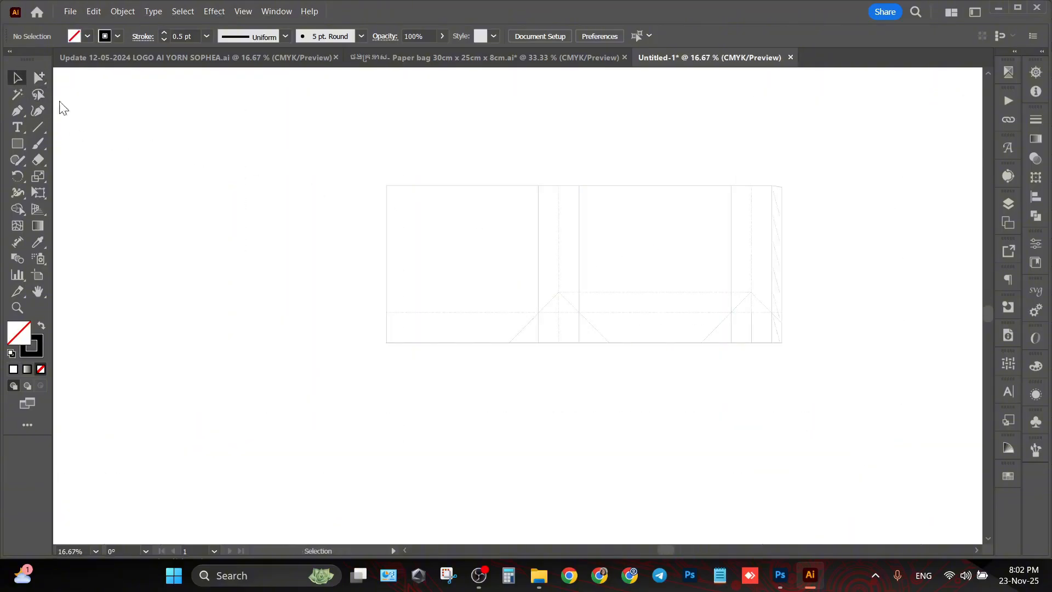
left_click_drag(280, 141, 870, 429)
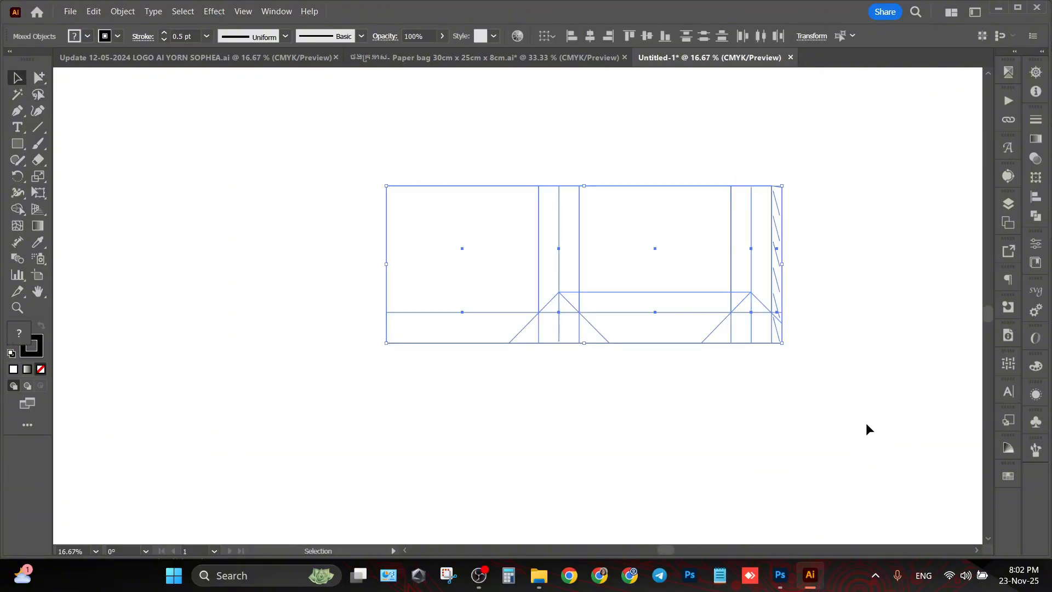
key("ctrl")
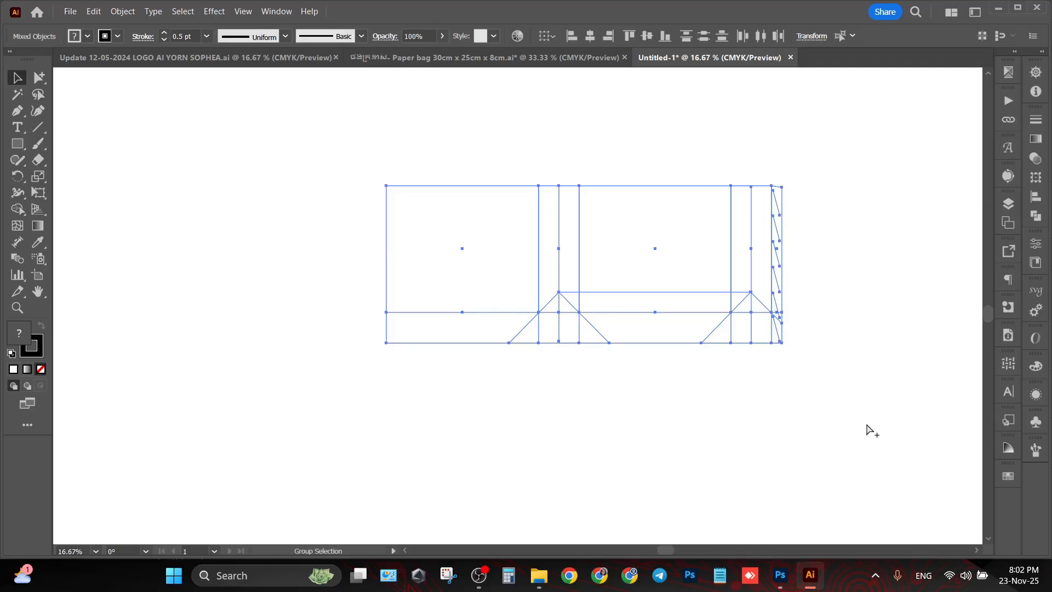
key("ctrl+g")
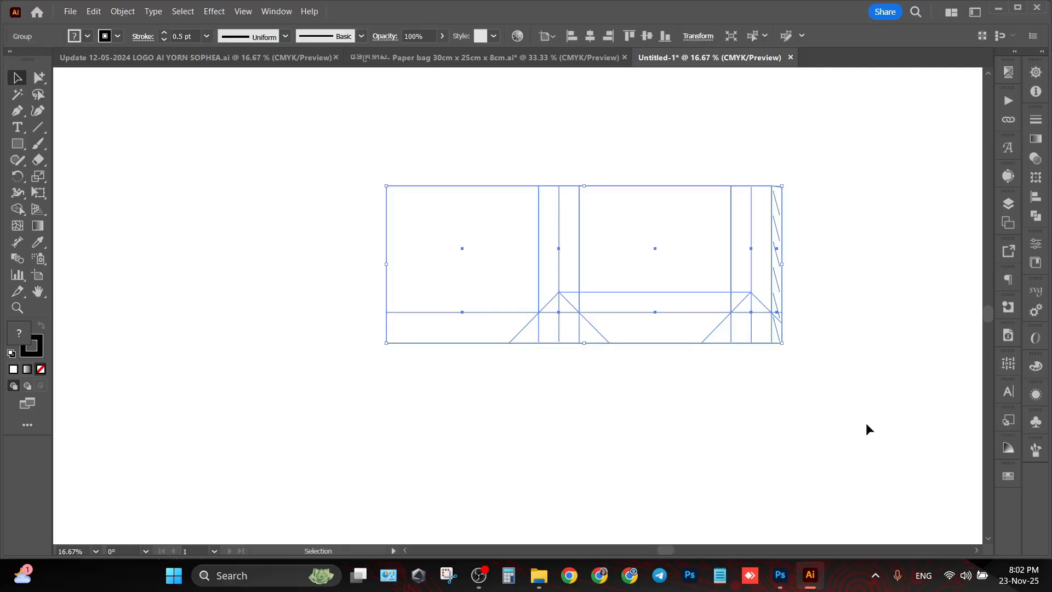
Step: Fit the artboard to the selected template group, deselect it, and show the artboard
left_click(129, 12)
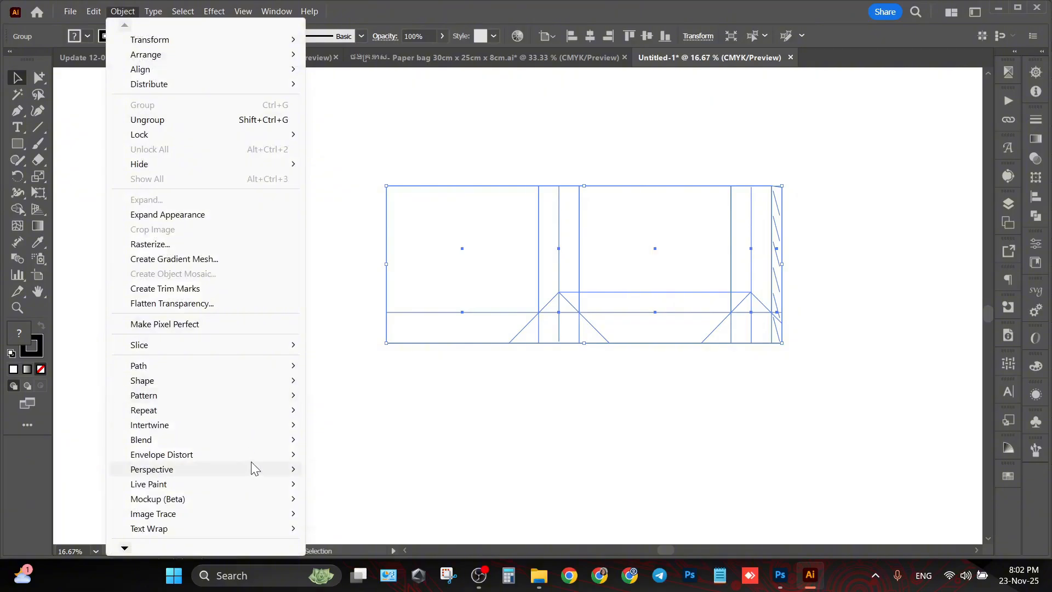
mouse_move(125, 548)
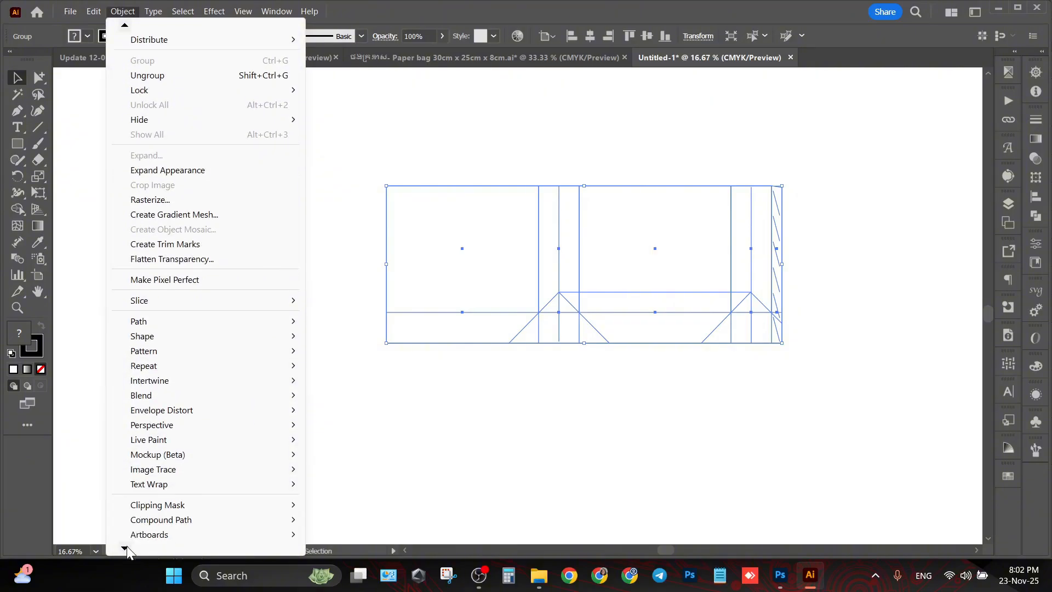
mouse_move(154, 525)
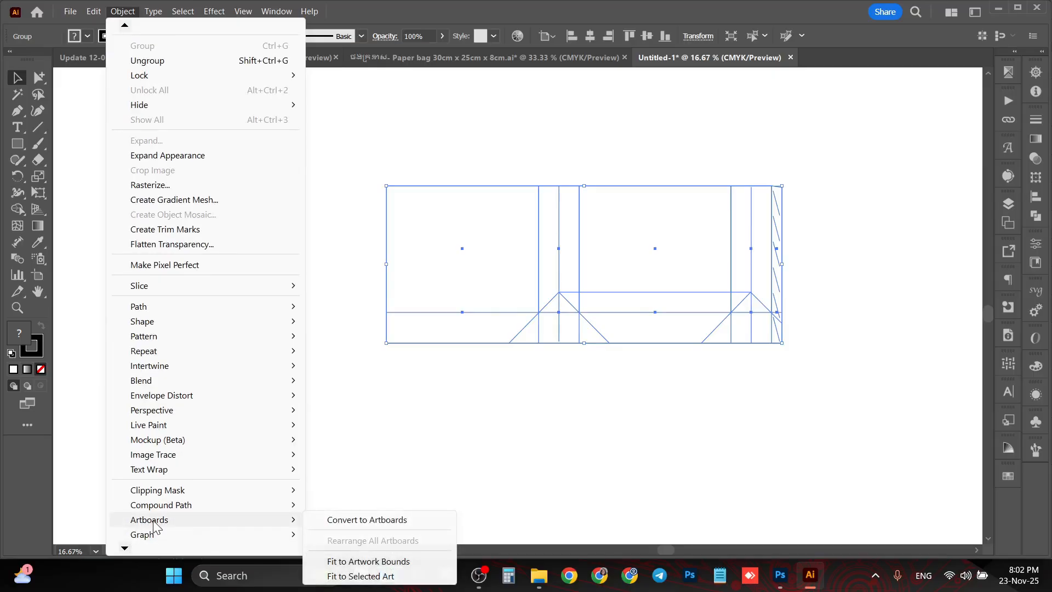
left_click(359, 576)
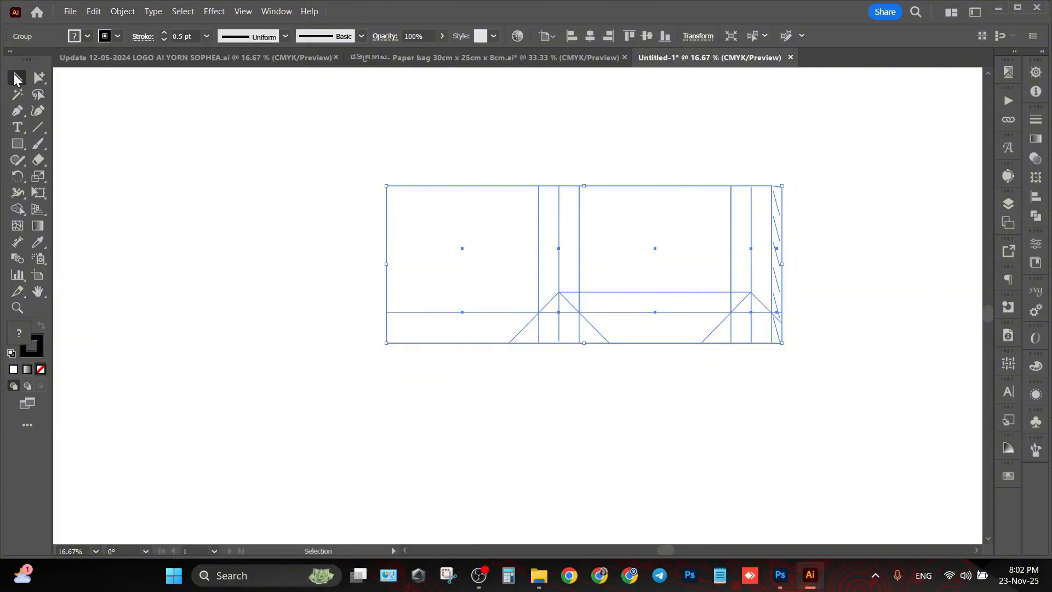
left_click(168, 165)
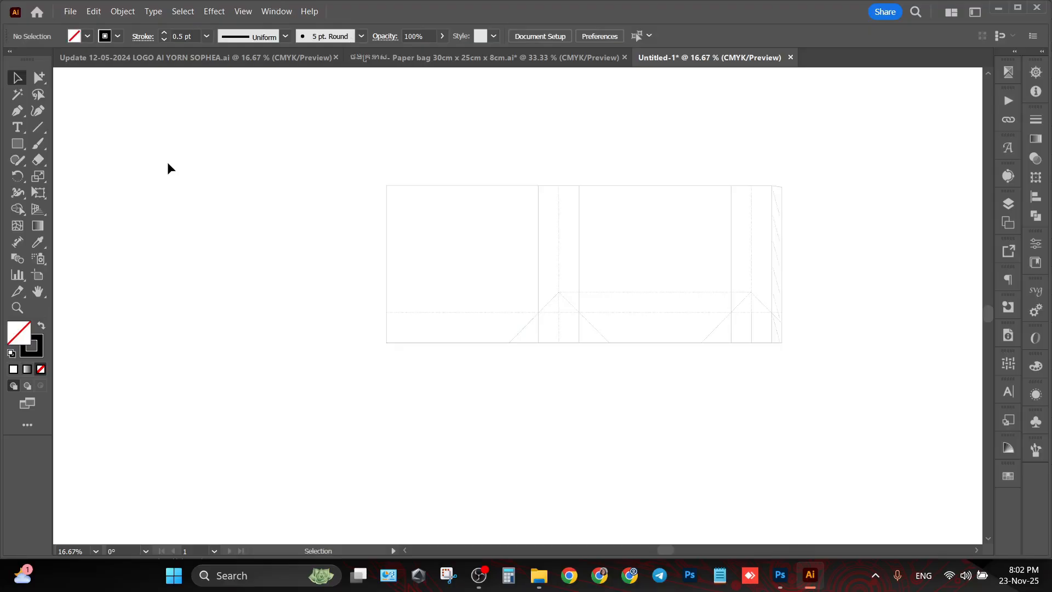
key("ctrl+shift+h")
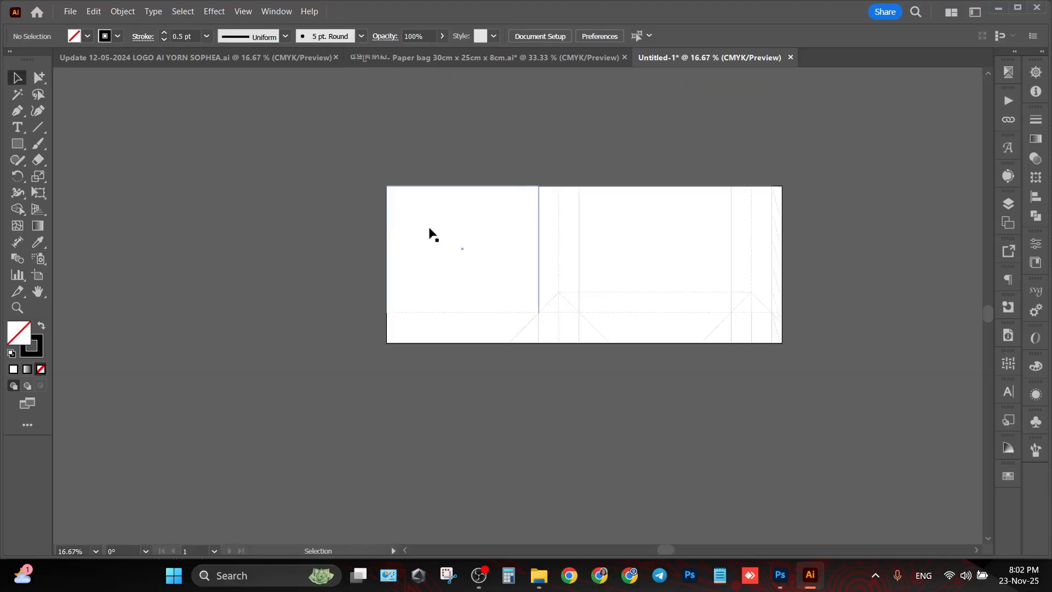
scroll(823, 247, "up", 1)
key("space")
left_click_drag(485, 258, 652, 240)
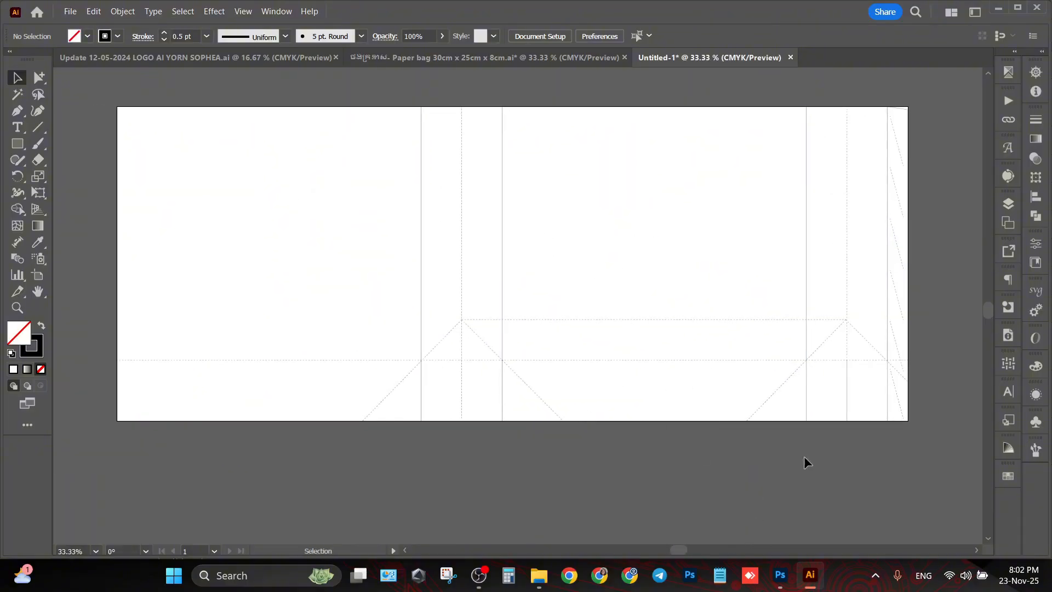
left_click(1008, 204)
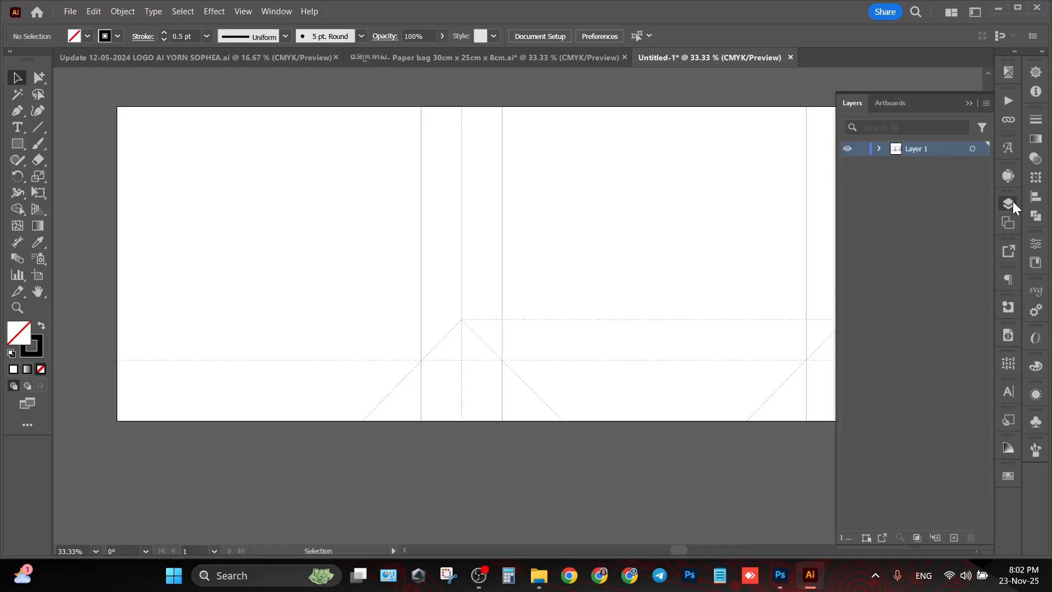
left_click(969, 103)
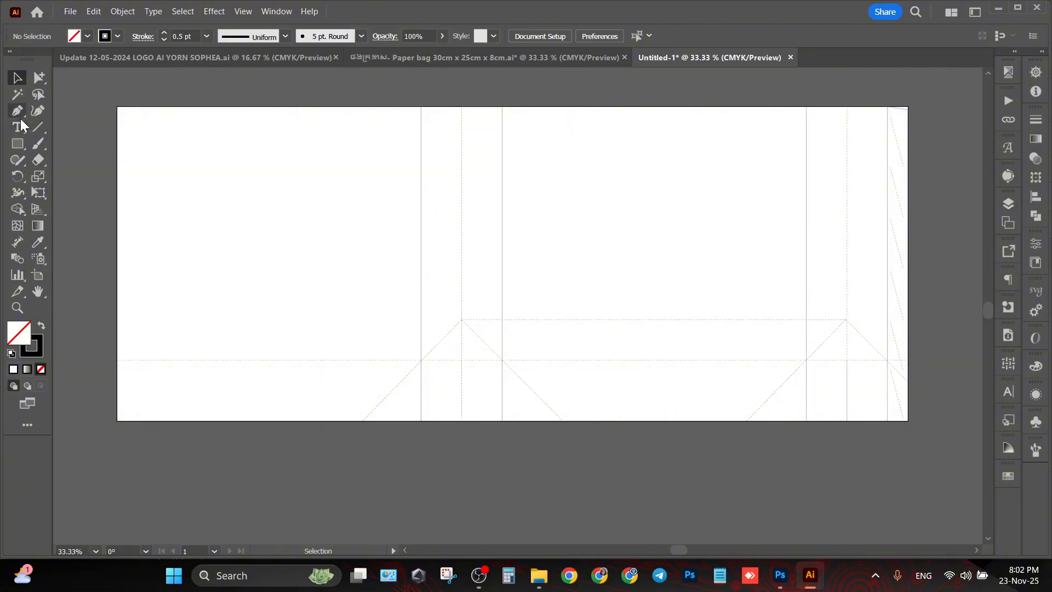
left_click(544, 246)
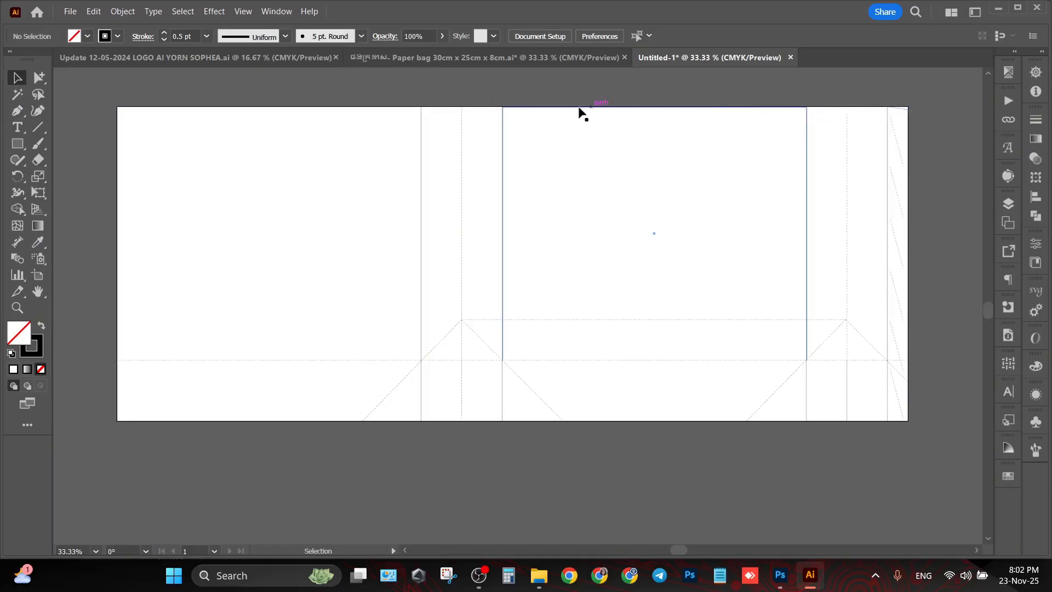
left_click_drag(406, 118, 403, 155)
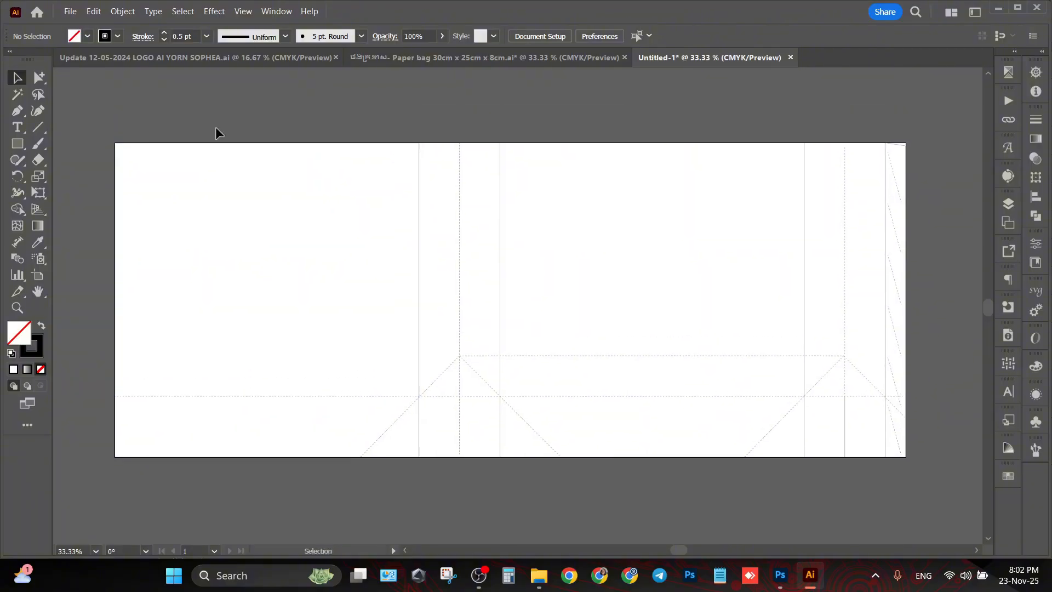
Step: Draw a straight line along the template's top edge from the outer corner of the first panel to the glue flap fold, then deselect it
left_click(38, 126)
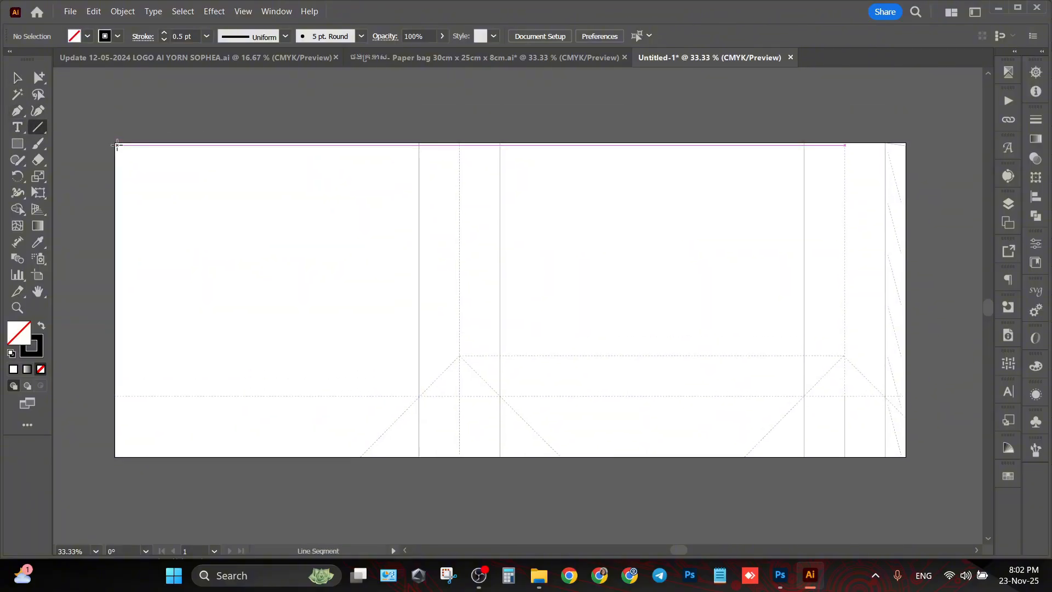
left_click_drag(114, 143, 885, 157)
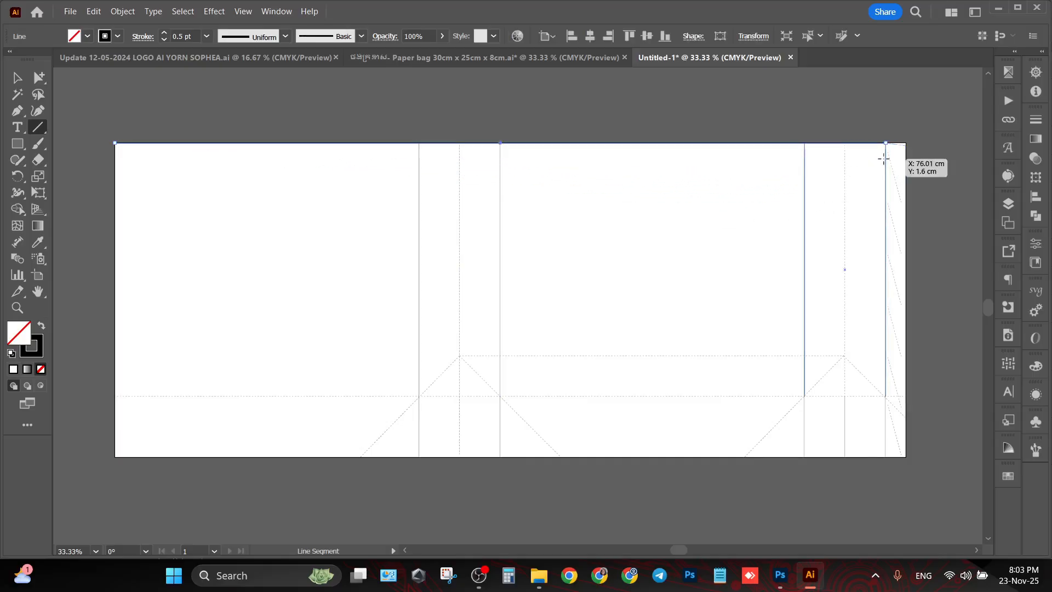
left_click(35, 76)
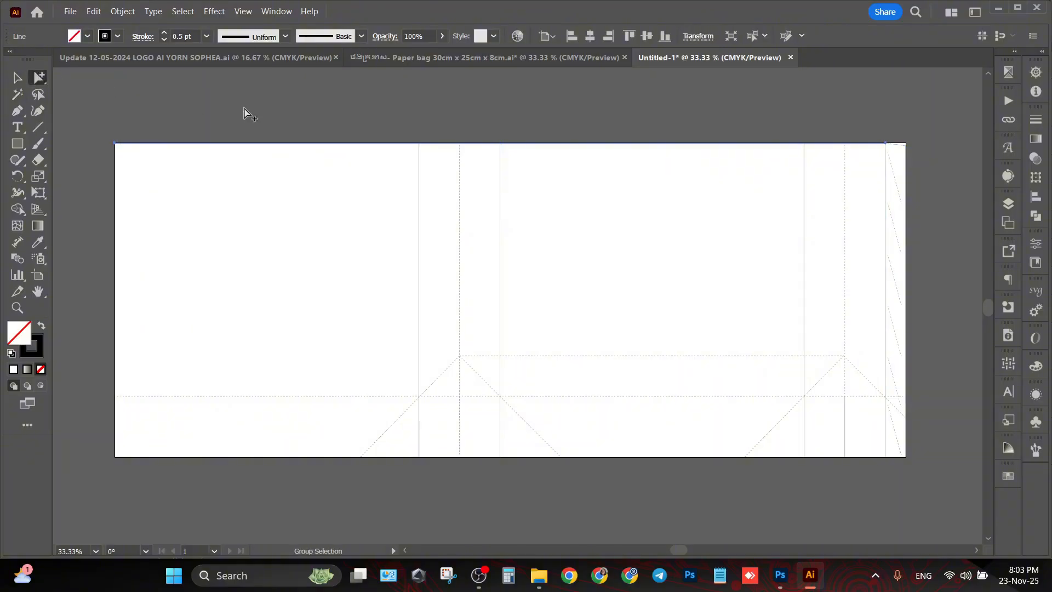
left_click(278, 110)
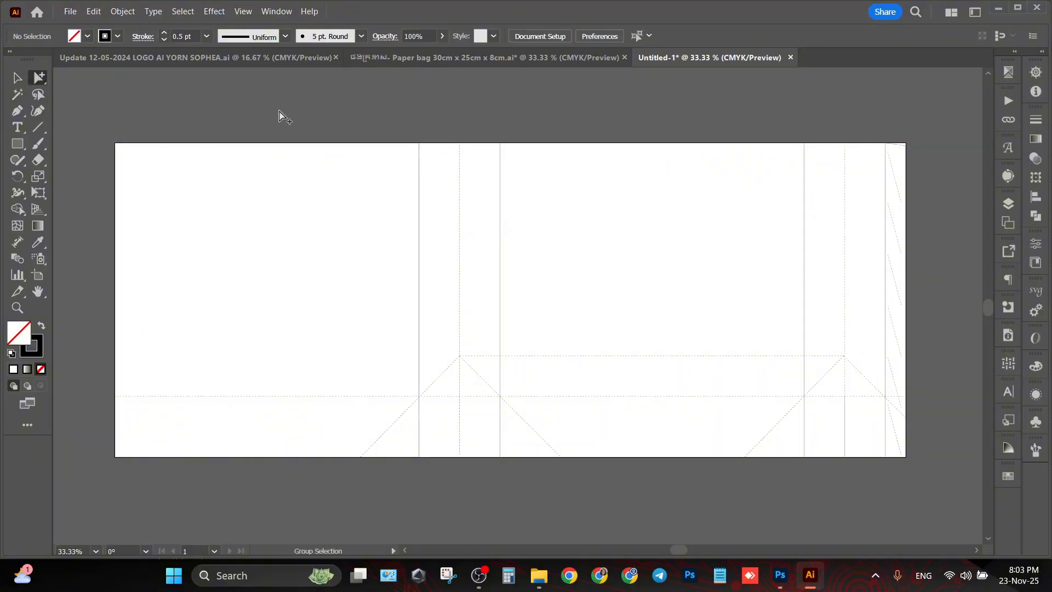
Step: Set the keyboard increment to 4 cm and raise the anchor points of the template's whole top edge by one increment
key("ctrl+k")
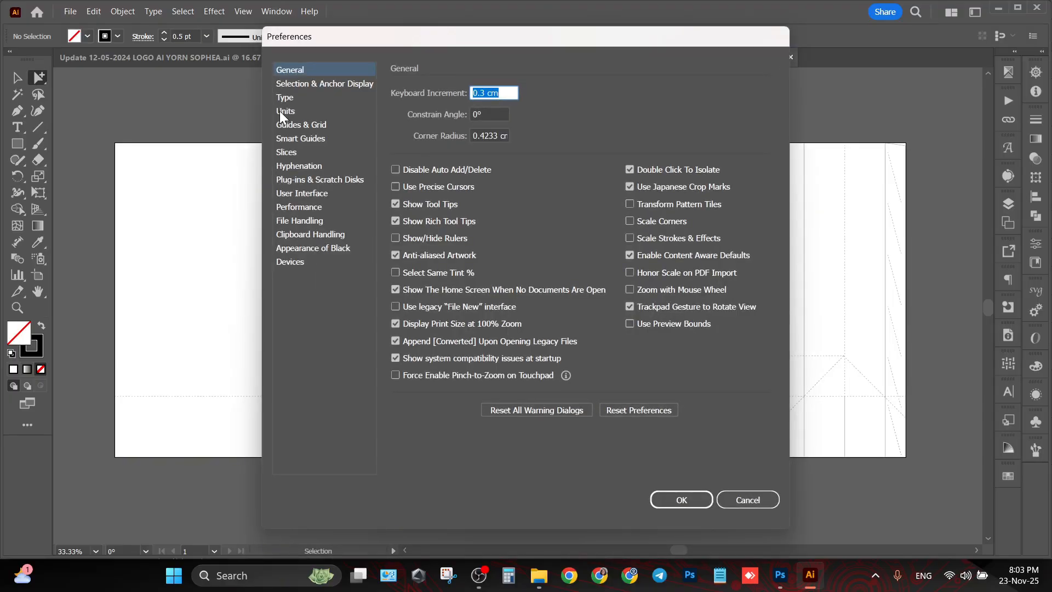
key("Return")
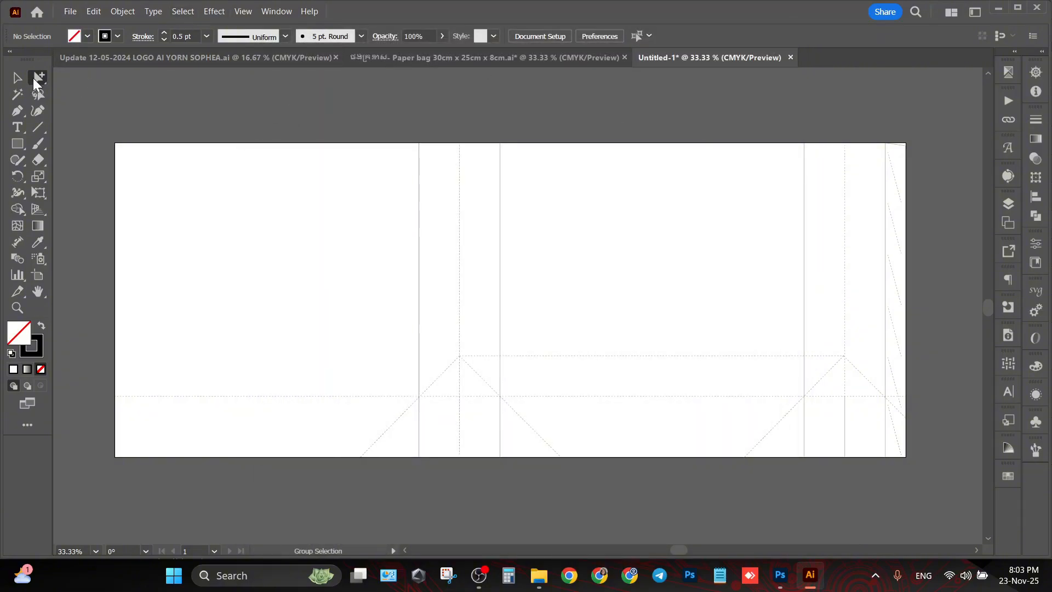
left_click_drag(38, 78, 77, 77)
left_click_drag(97, 118, 925, 156)
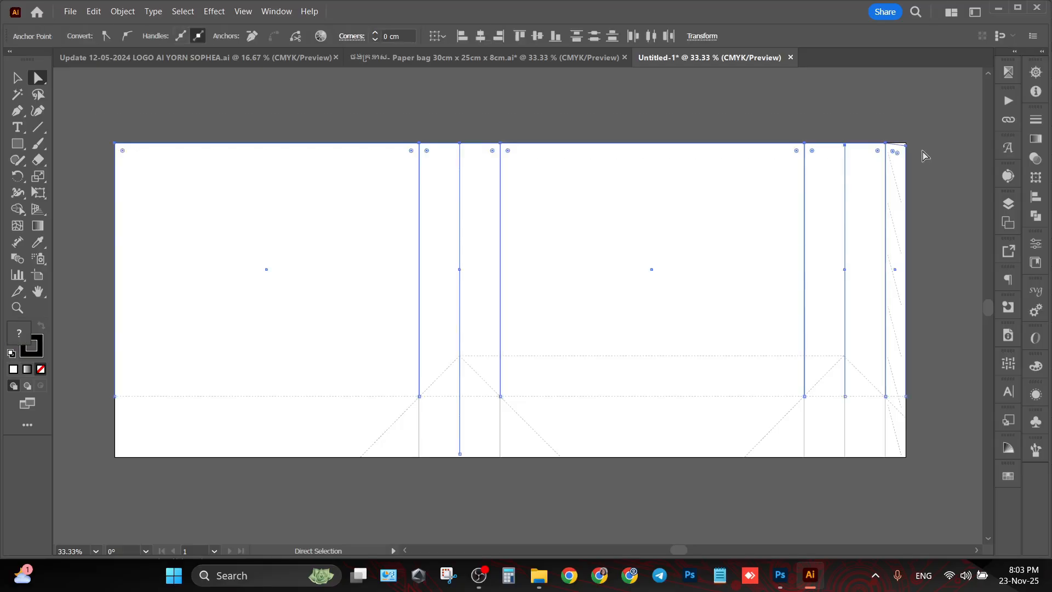
key("Up")
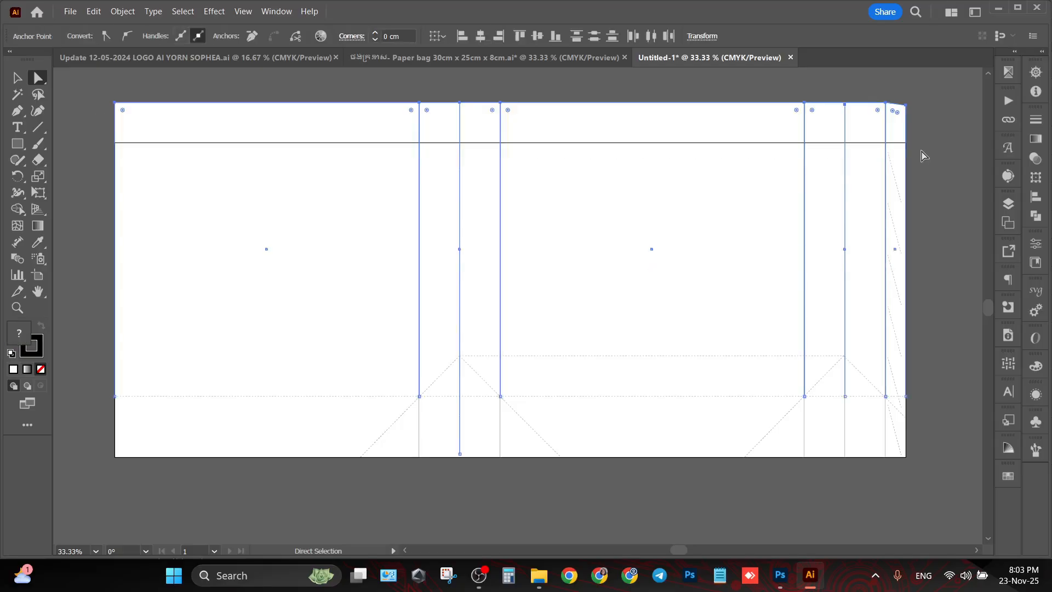
left_click(924, 155)
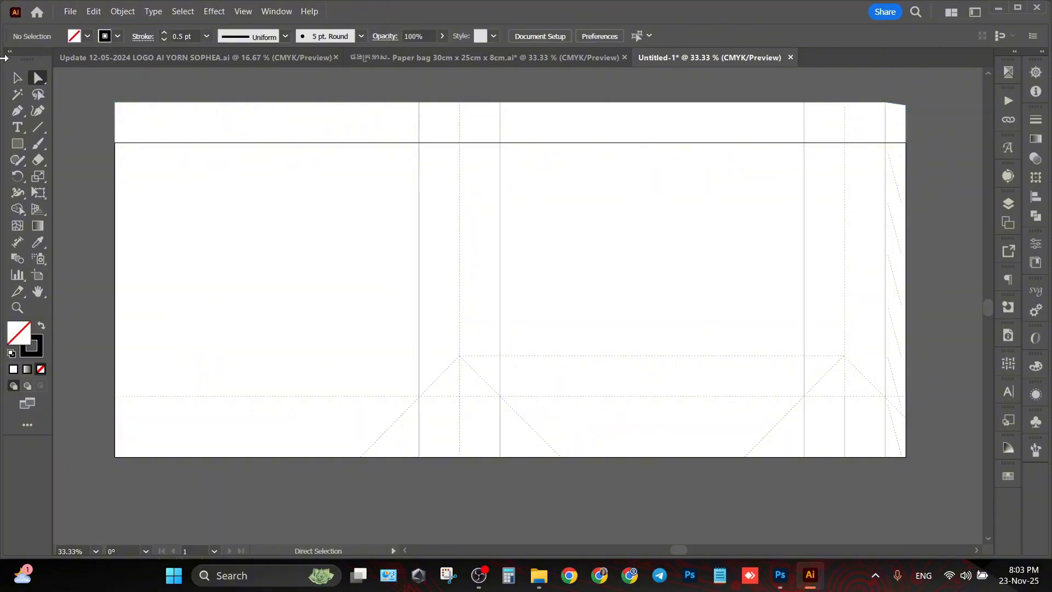
Step: Draw a small circle with the Rounded Rectangle tool near the upper outer corner of the first panel and set its stroke weight to 0.75 pt
left_click(26, 143)
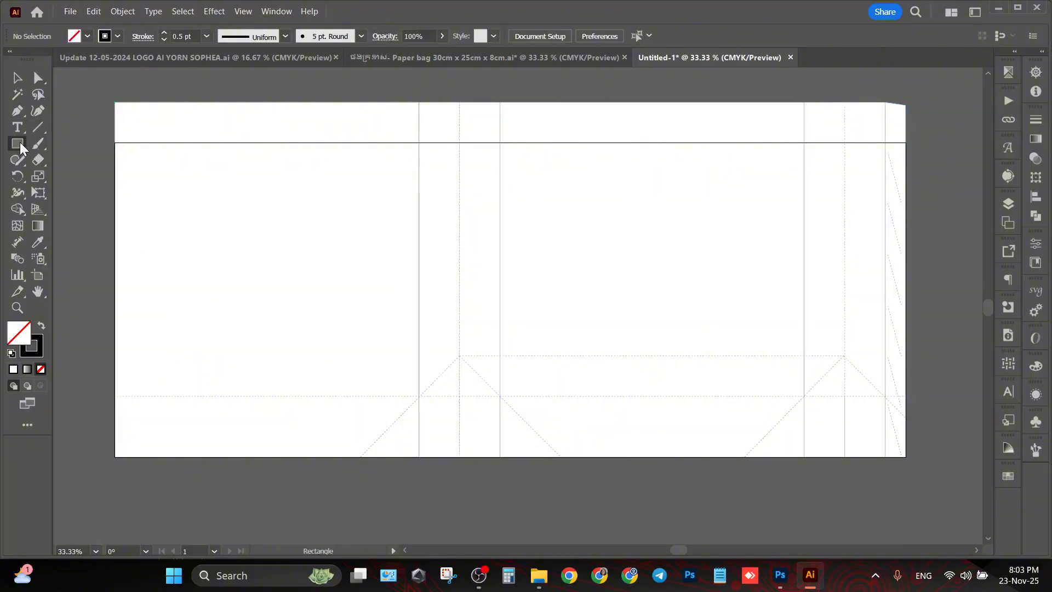
left_click(54, 161)
left_click_drag(154, 157, 163, 165)
left_click(38, 77)
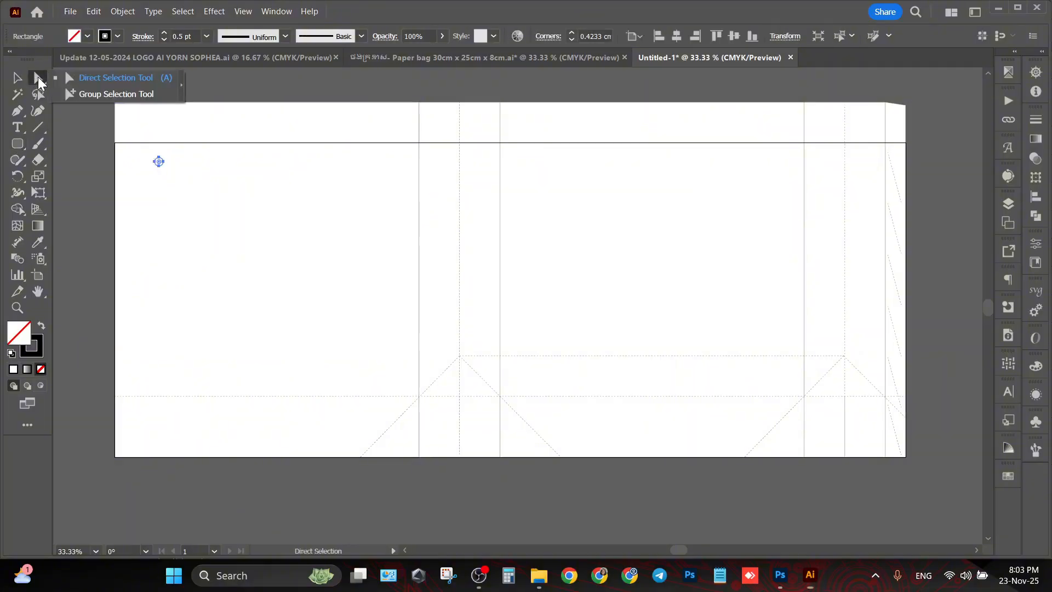
left_click(102, 91)
left_click(159, 162)
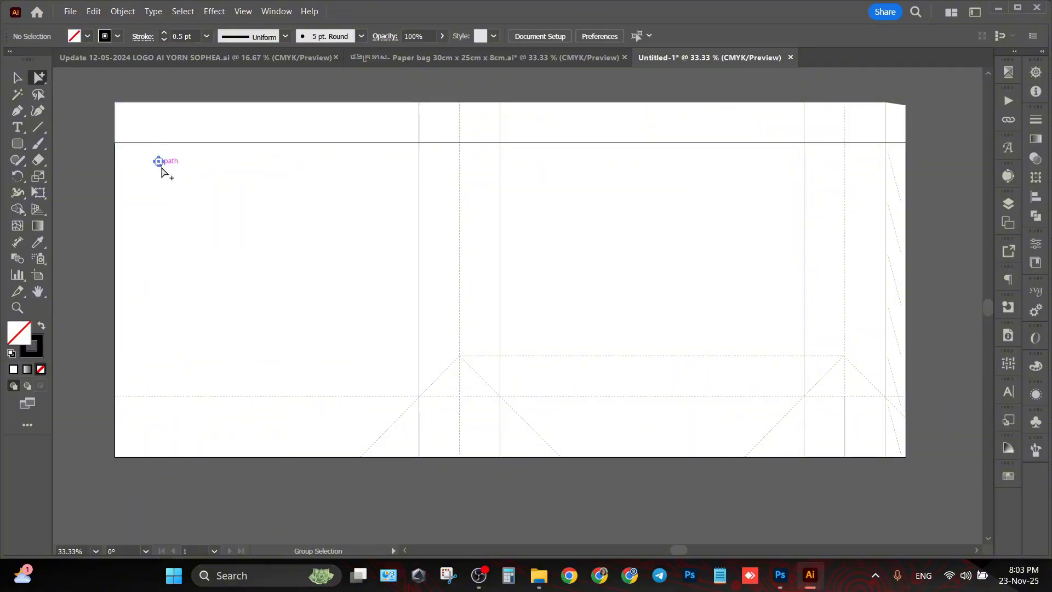
left_click(118, 37)
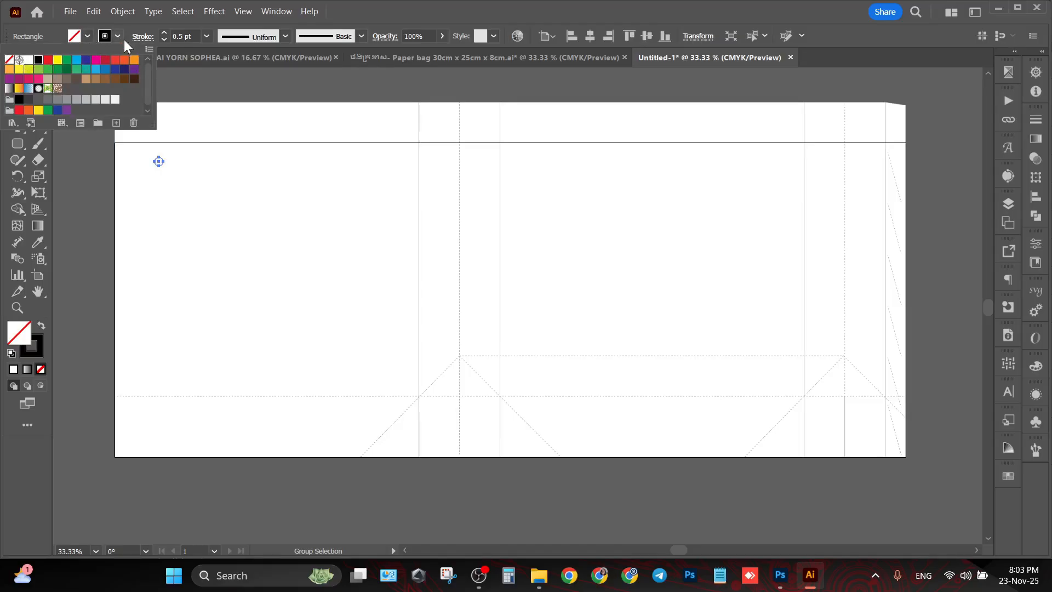
left_click(165, 32)
left_click(120, 86)
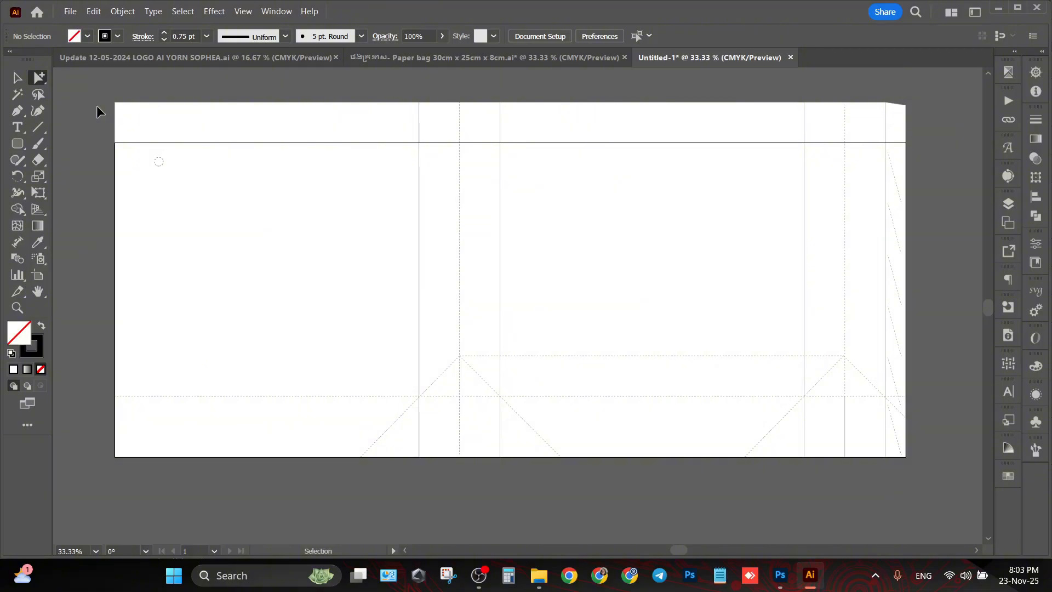
Step: Set the keyboard increment to 15 cm and duplicate the small circle one increment to the right
key("ctrl+k")
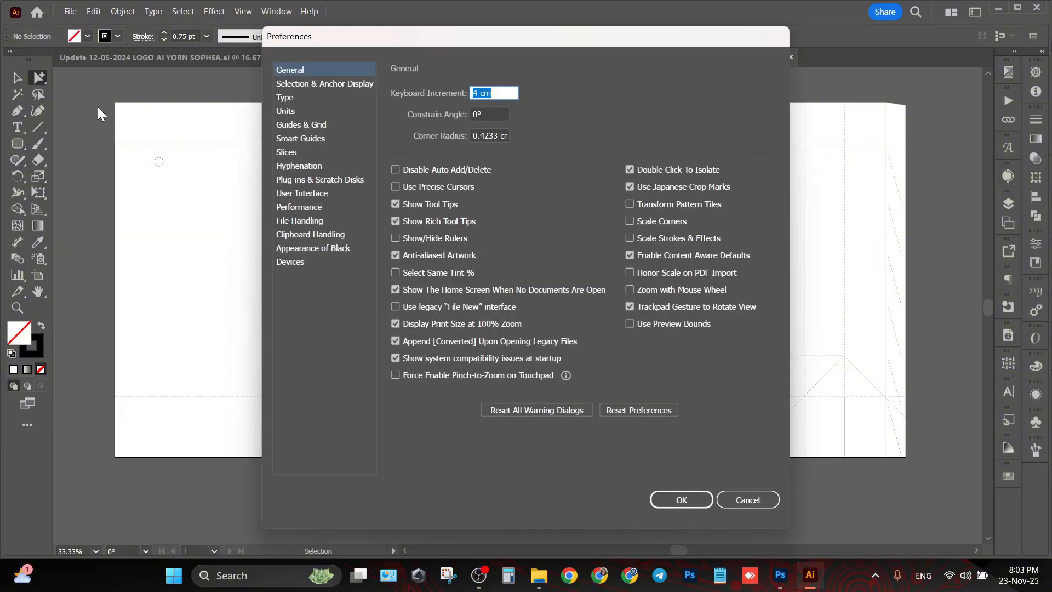
type("15")
key("Return")
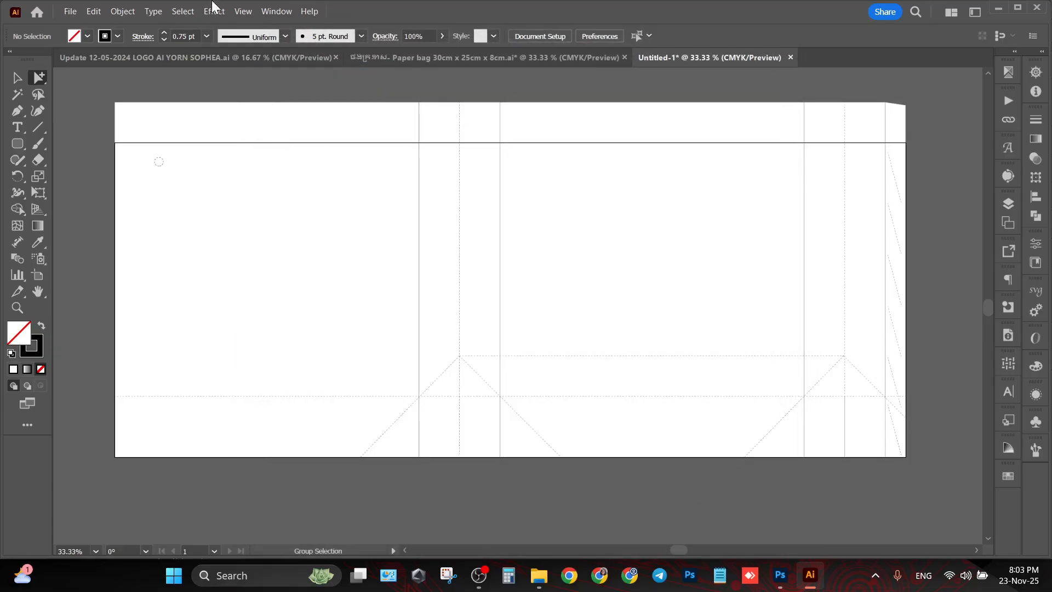
left_click(158, 170)
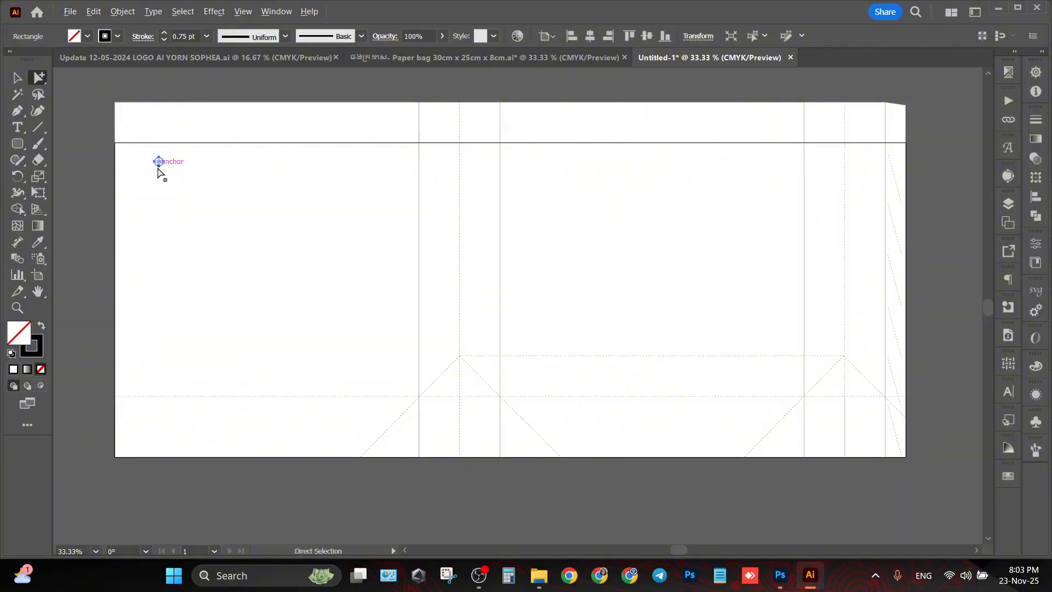
key("Right")
Step: Group the two circles and move them onto the horizontal top fold line, roughly centred in the first panel
left_click(158, 169)
left_click(17, 77)
left_click_drag(305, 166, 343, 145)
Step: Set the keyboard increment to 2 cm and move the pair of circles up one increment, into the top fold strip
key("ctrl+k")
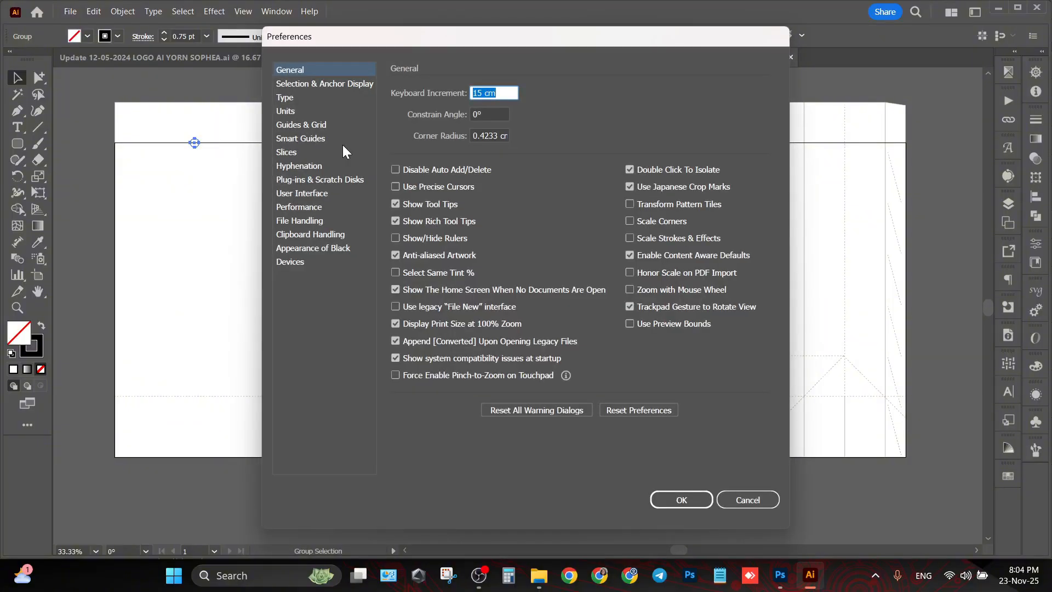
type("2")
key("Return")
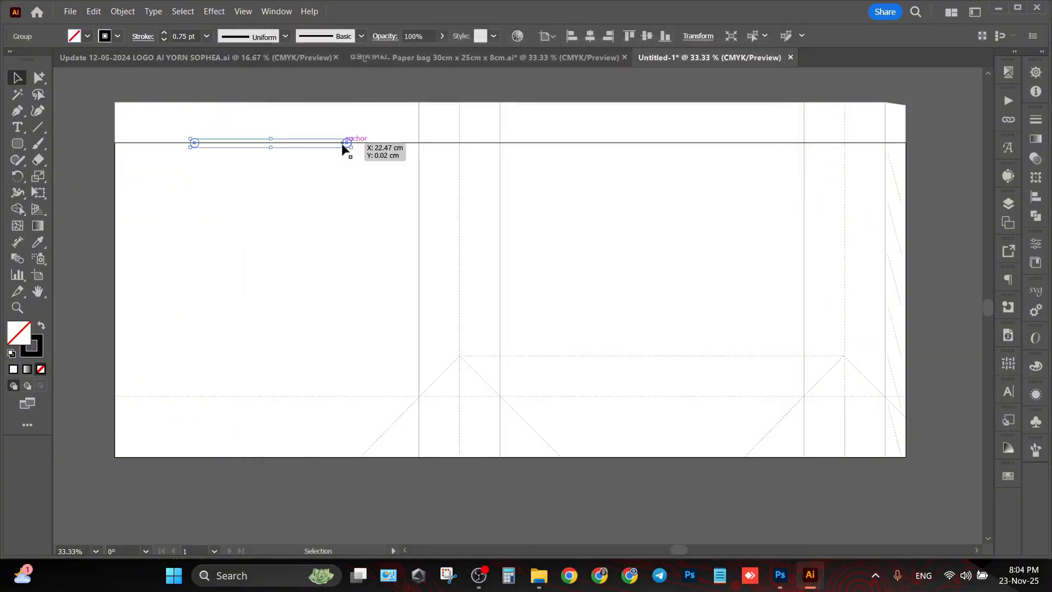
key("Up")
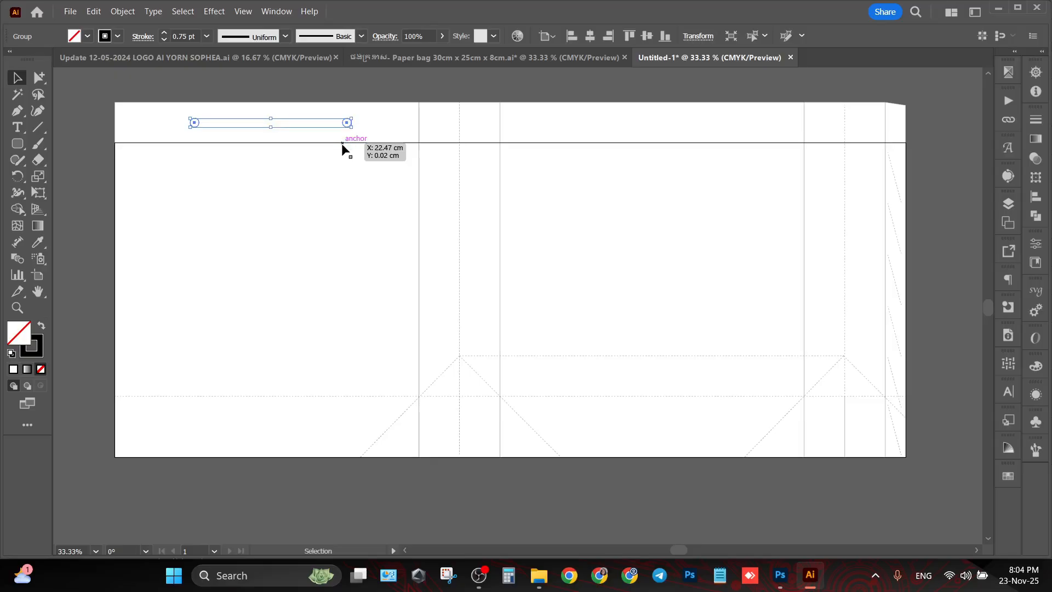
Step: Duplicate the pair of circles 4 cm below, under the top fold line, and copy both pairs across to the second wide panel
key("Down")
key("Down")
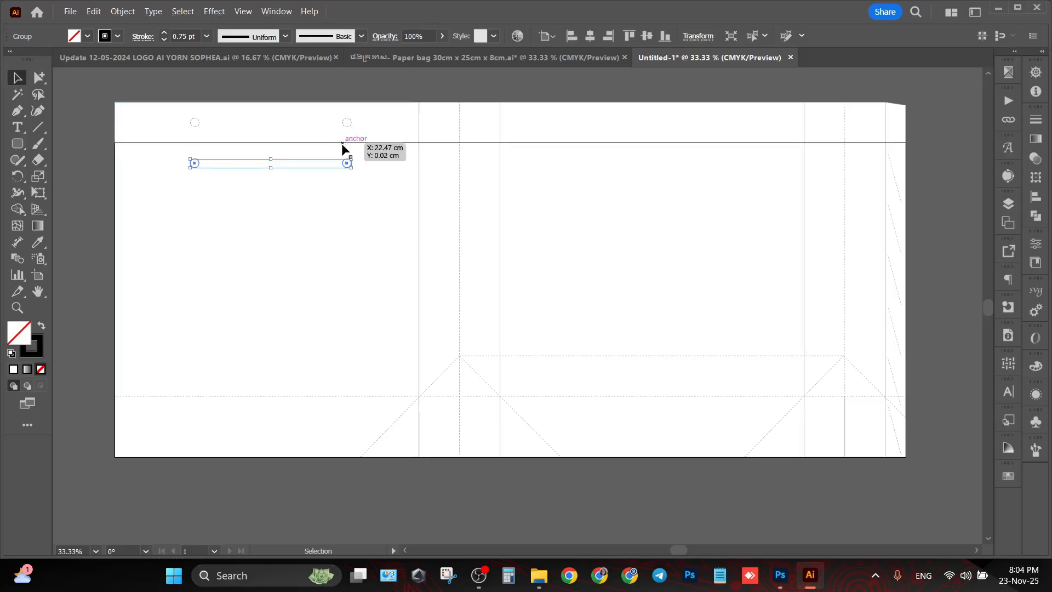
left_click(343, 119, "shift")
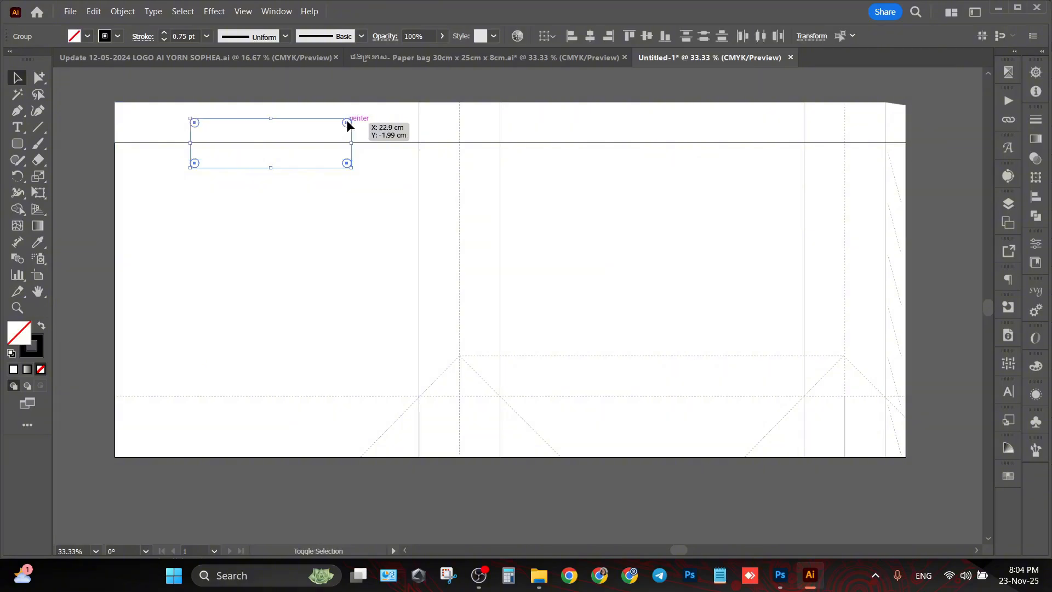
left_click_drag(343, 118, 728, 146)
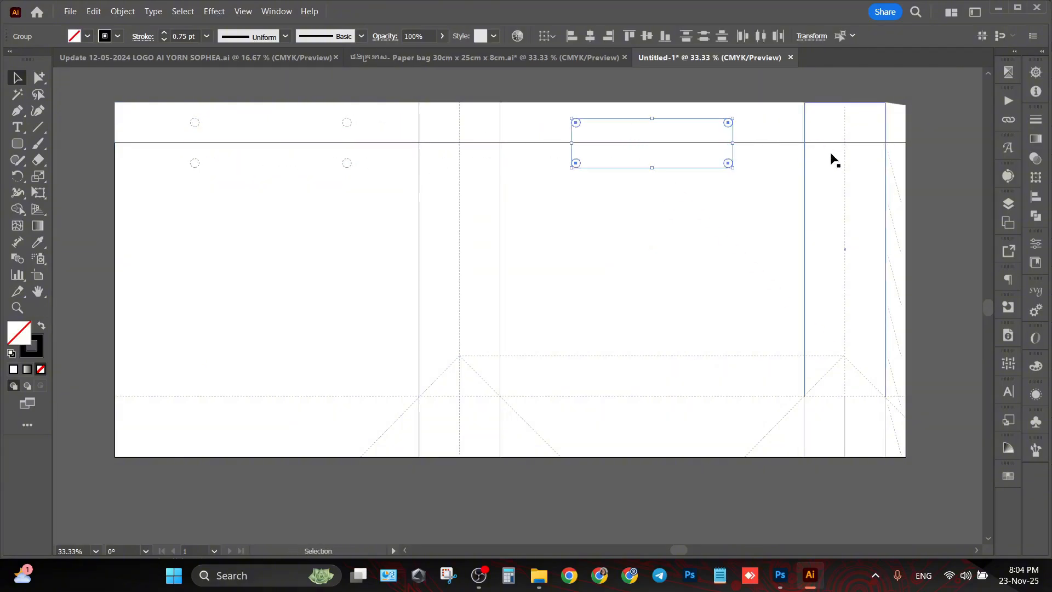
left_click(930, 189)
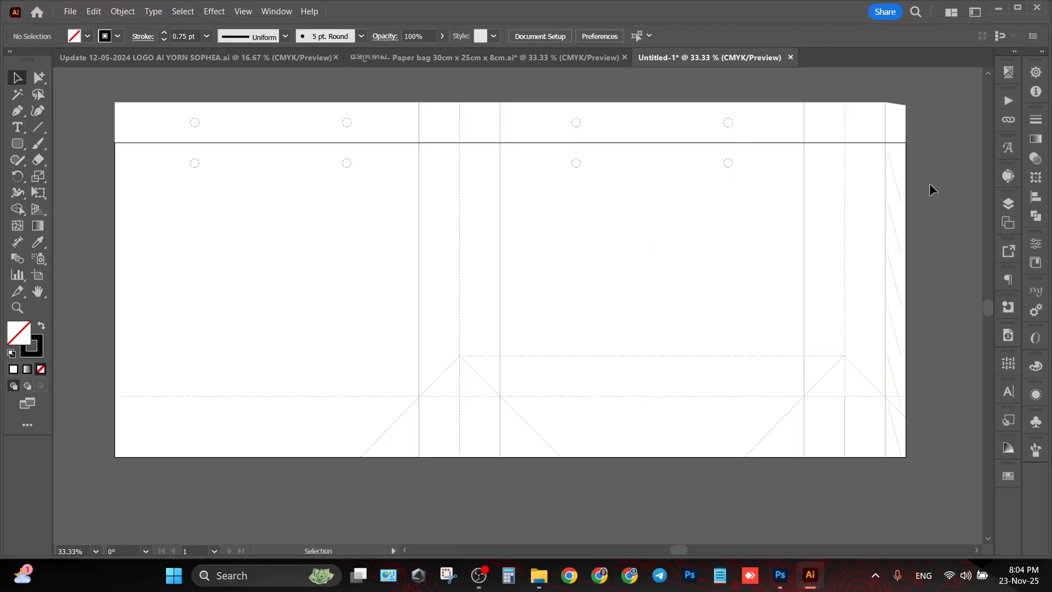
left_click_drag(891, 457, 108, 87)
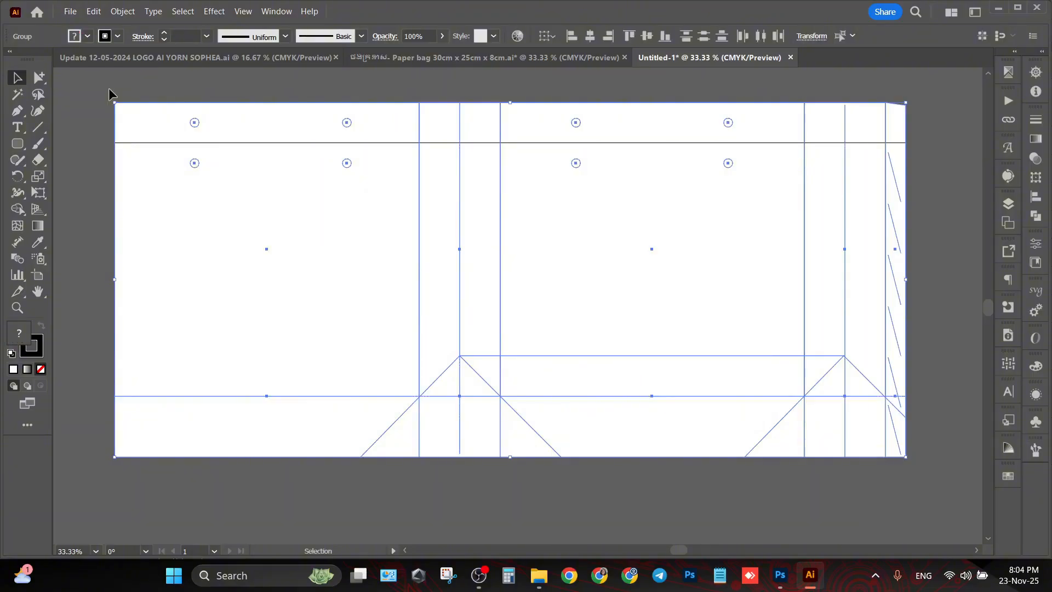
left_click(108, 88)
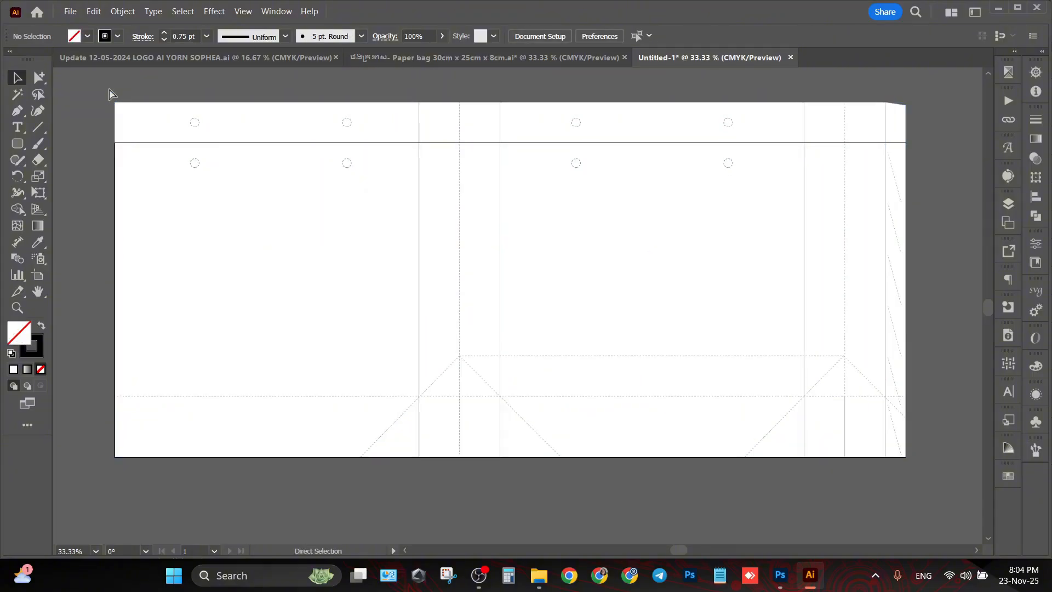
key("ctrl+f")
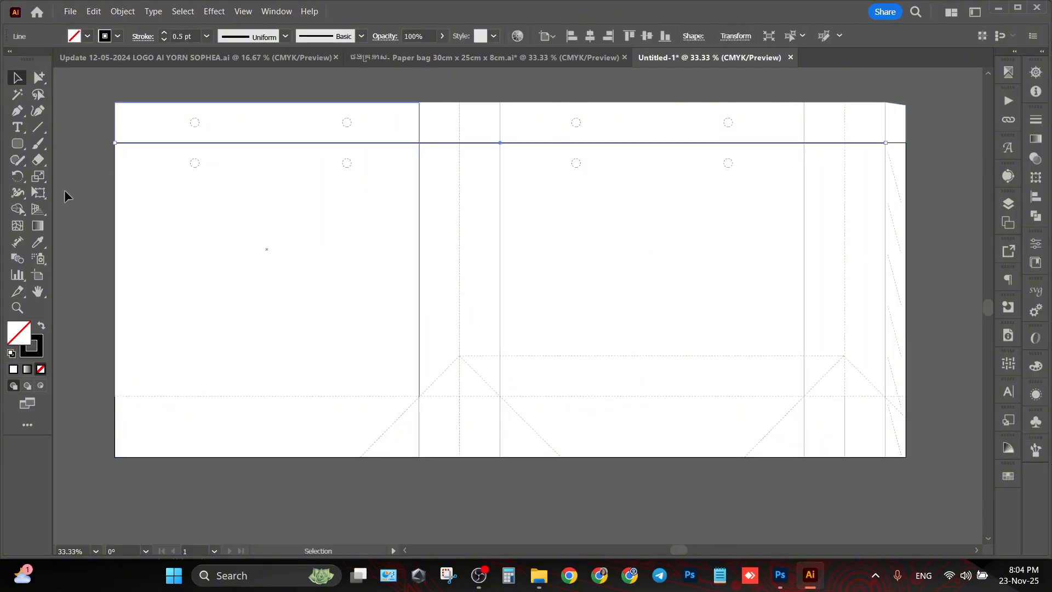
left_click(90, 173)
Step: Select the horizontal top fold line and apply the grey canvas colour to it with the Eyedropper
left_click(39, 77)
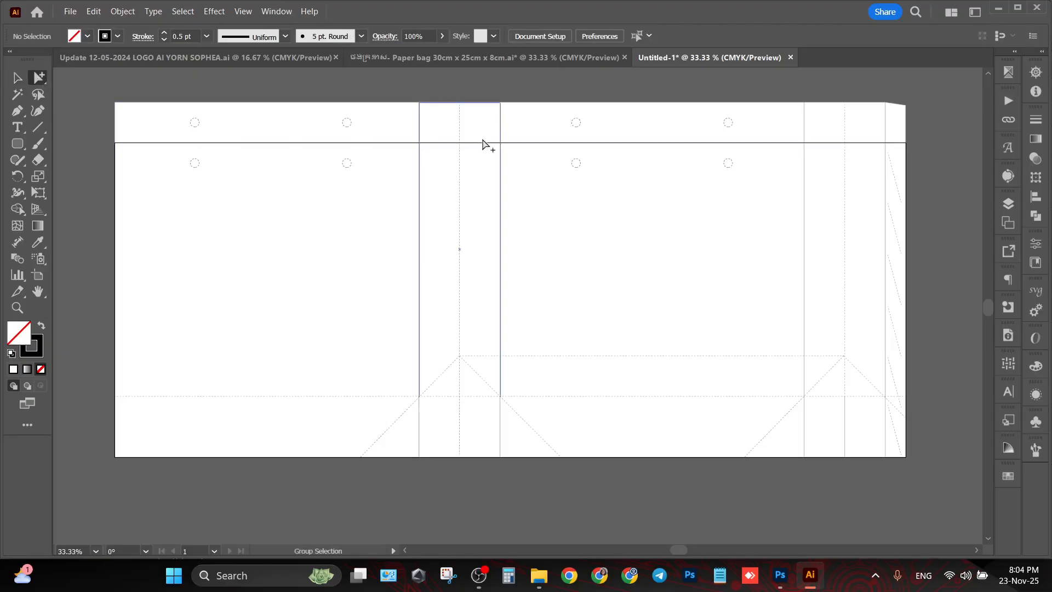
left_click(484, 144)
left_click(37, 242)
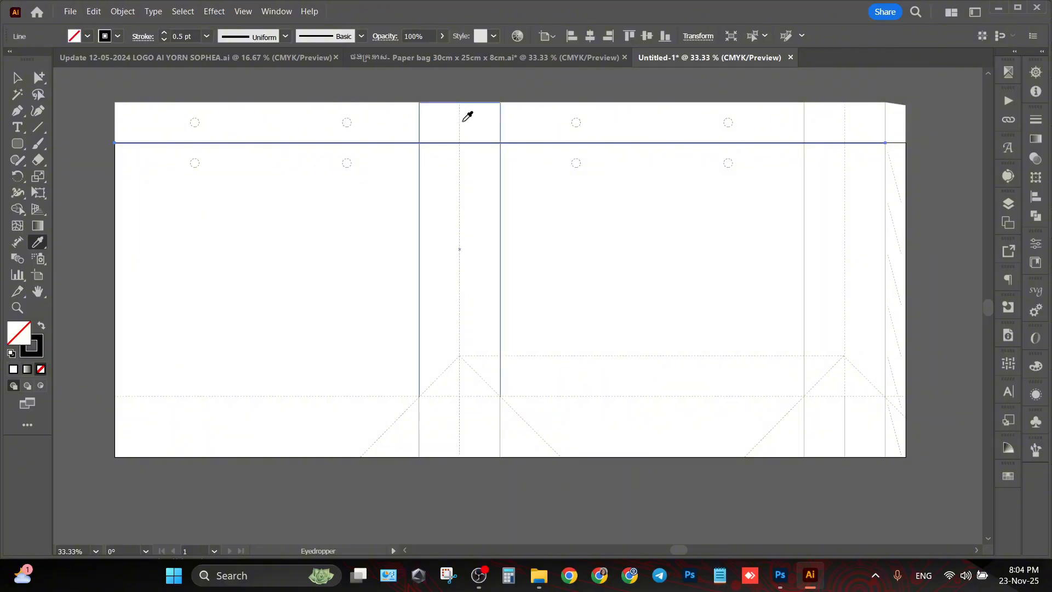
left_click(97, 89)
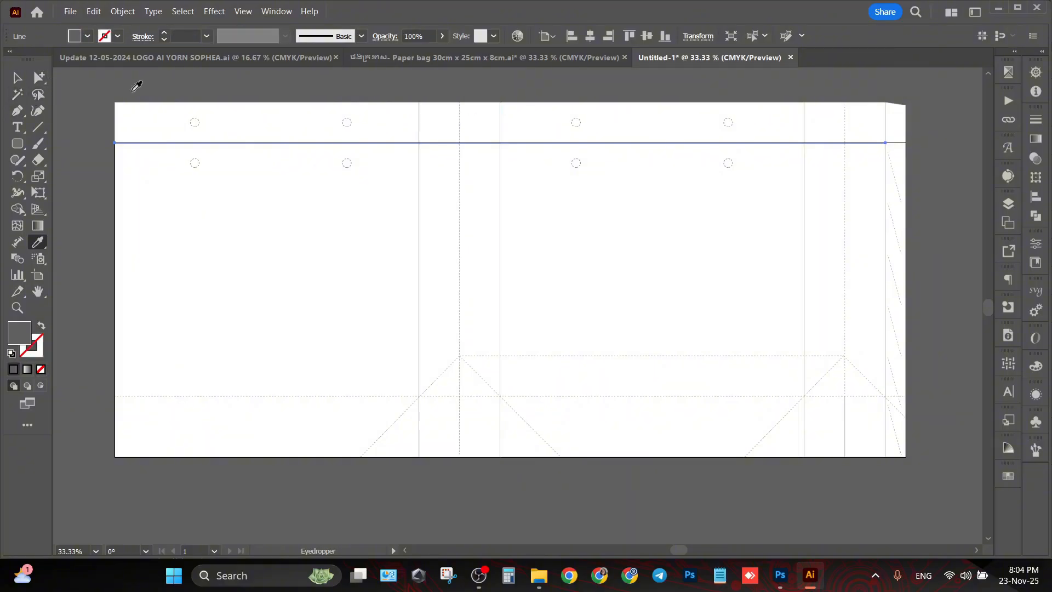
scroll(408, 102, "up", 5)
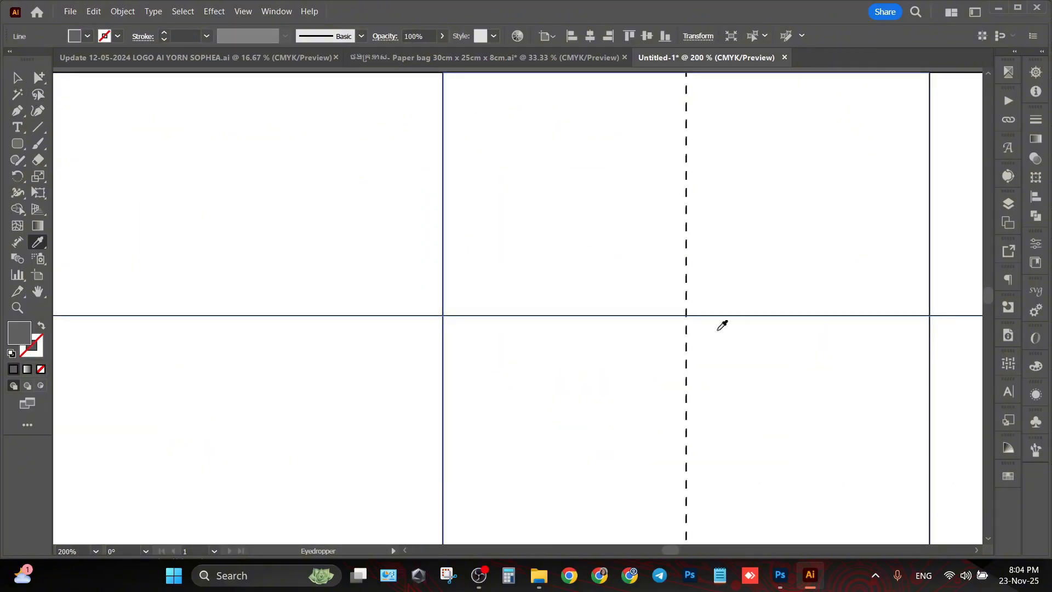
left_click(22, 77)
scroll(296, 181, "down", 9)
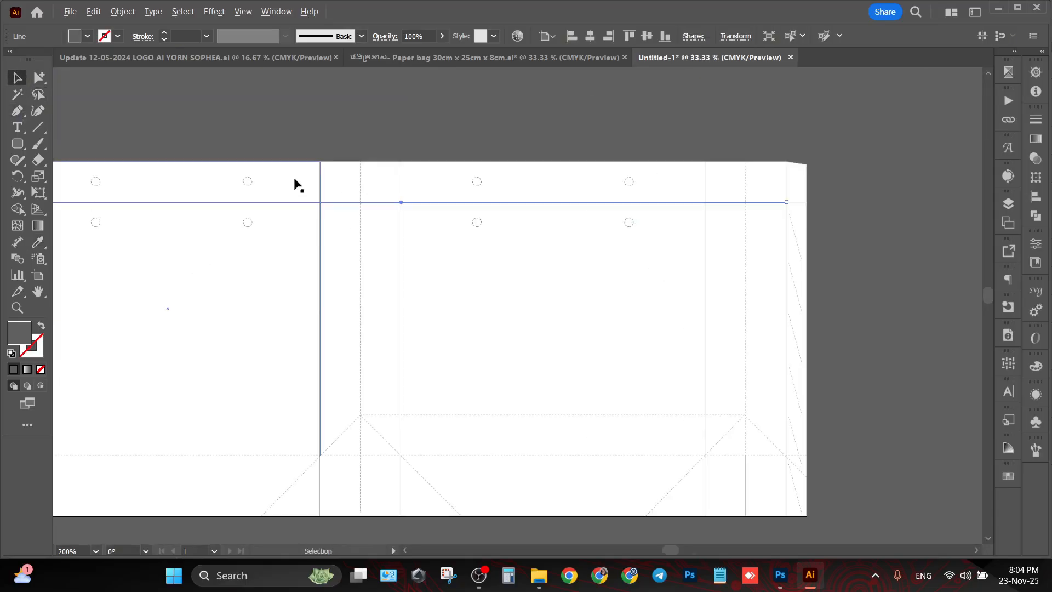
left_click_drag(359, 212, 668, 237)
left_click(583, 218)
scroll(582, 217, "up", 2)
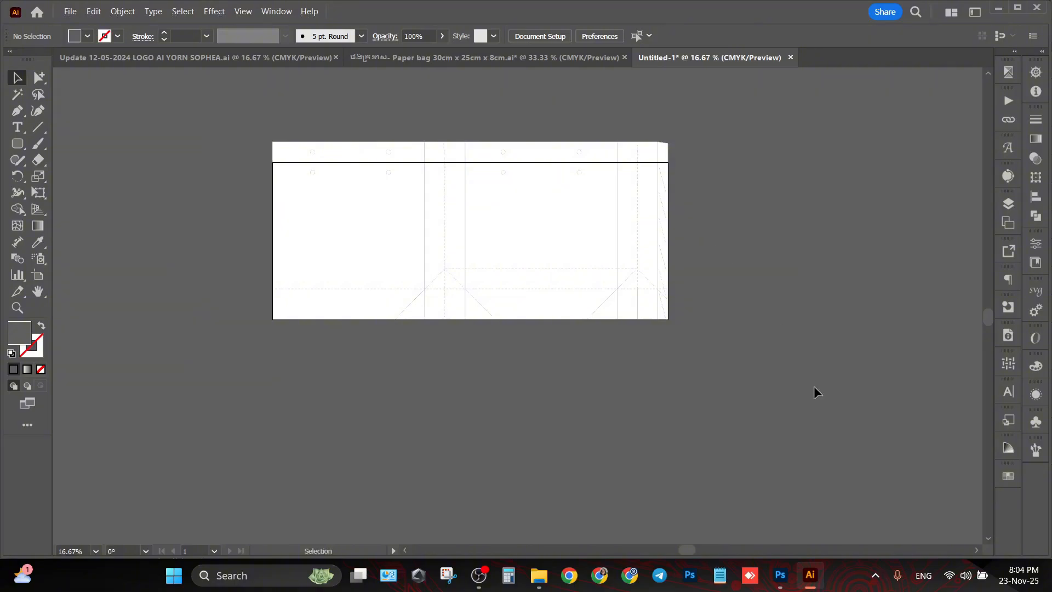
Step: Select the whole bag template and fit the artboard to the selected art
key("ctrl+a")
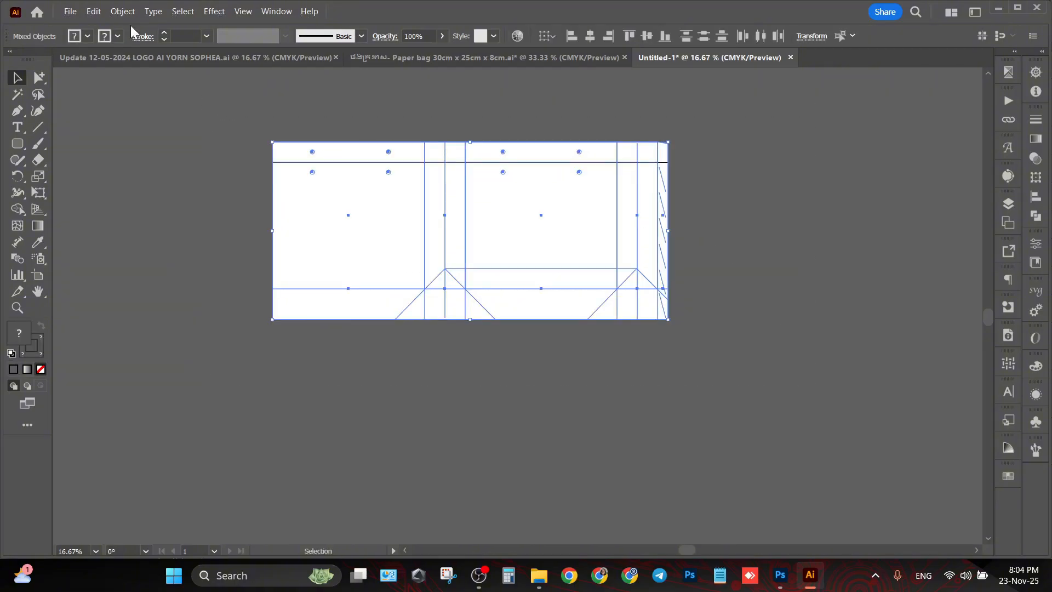
left_click(122, 11)
mouse_move(164, 520)
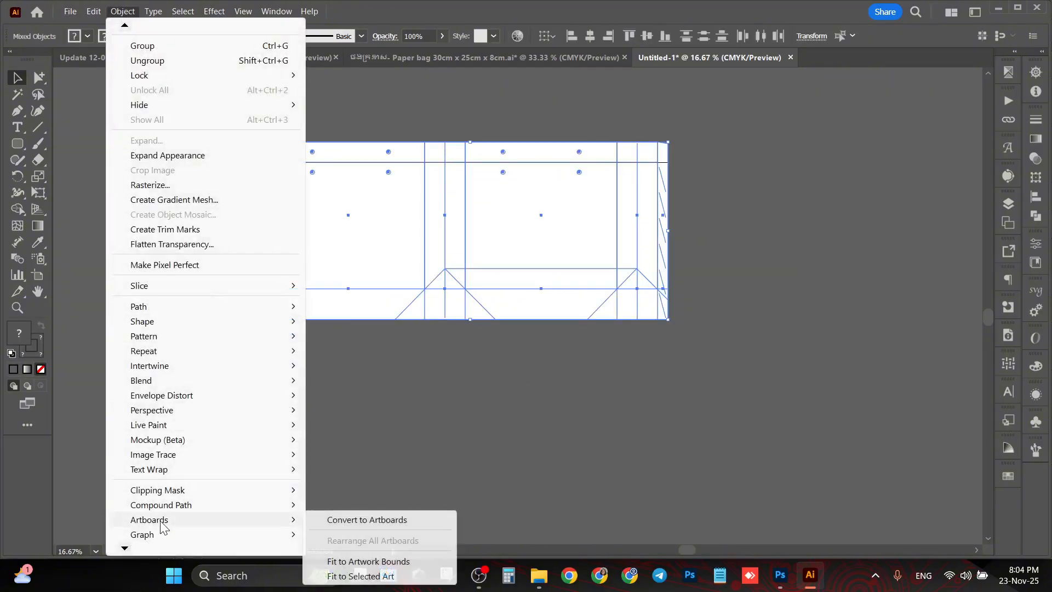
left_click(360, 576)
left_click(393, 403)
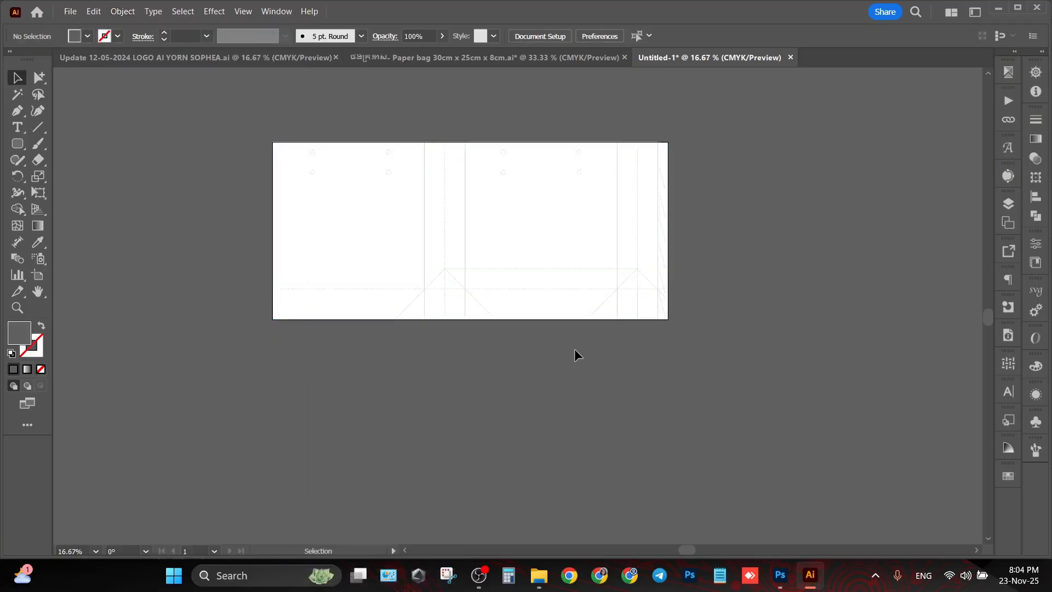
Step: Add a new layer and place it below Layer 1 in the layer order
scroll(590, 327, "up", 2)
key("space")
left_click_drag(514, 322, 624, 422)
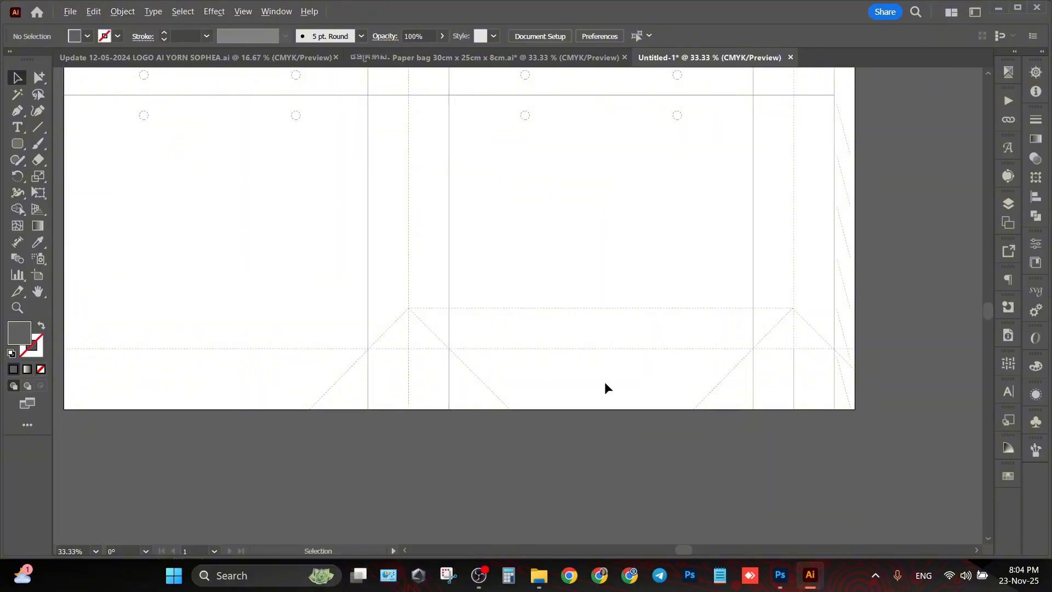
scroll(604, 382, "down", 1)
left_click(1008, 203)
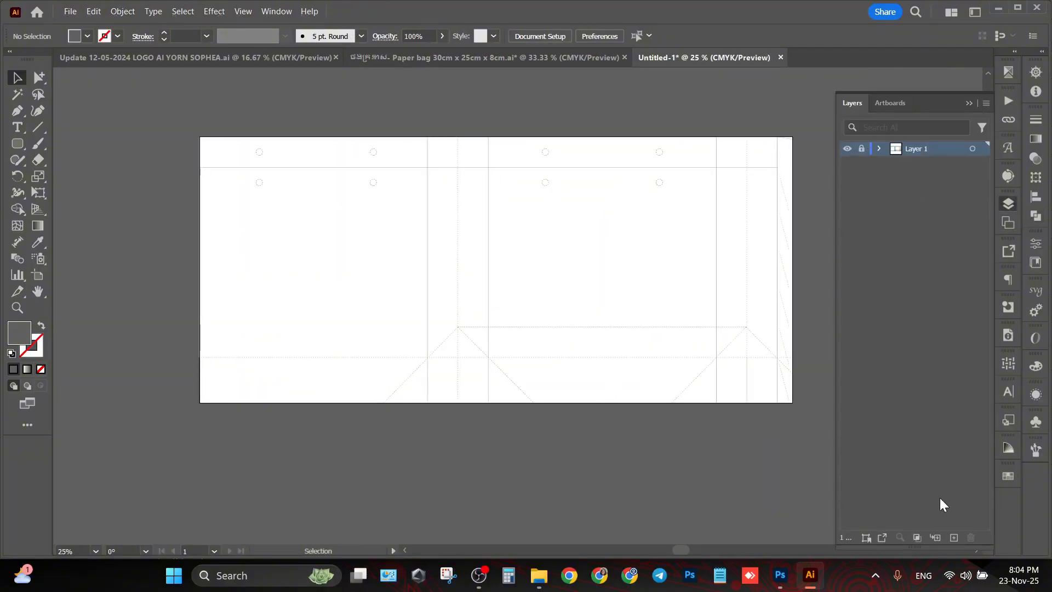
left_click(955, 538)
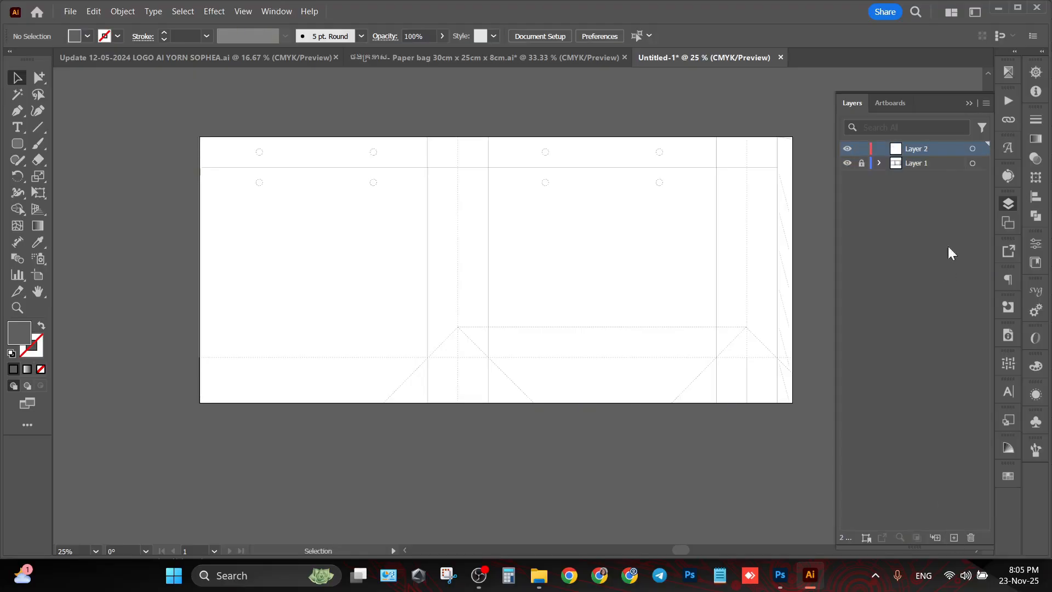
left_click_drag(952, 149, 948, 195)
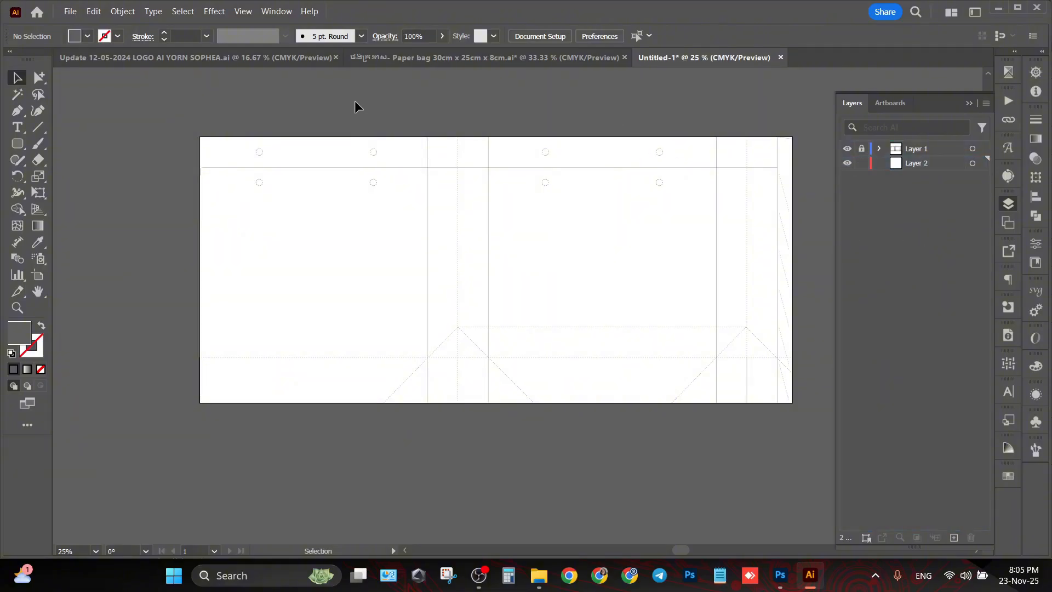
Step: Copy the round red logo from the open logo document into Layer 2 and place it beside the bag template, off the artboard
left_click(245, 58)
left_click(414, 116)
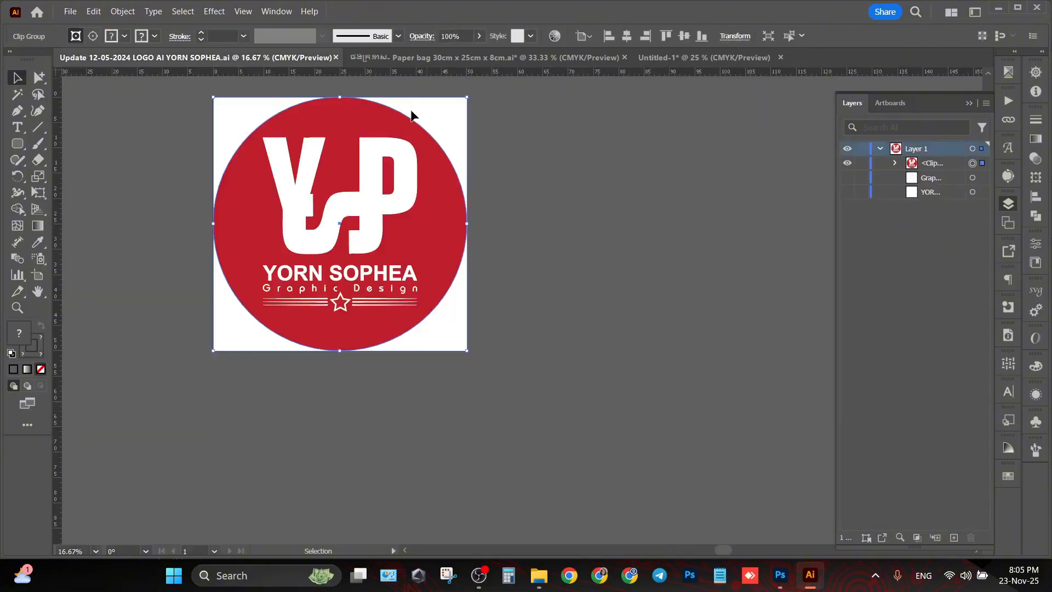
left_click(556, 264)
left_click_drag(378, 258, 684, 245)
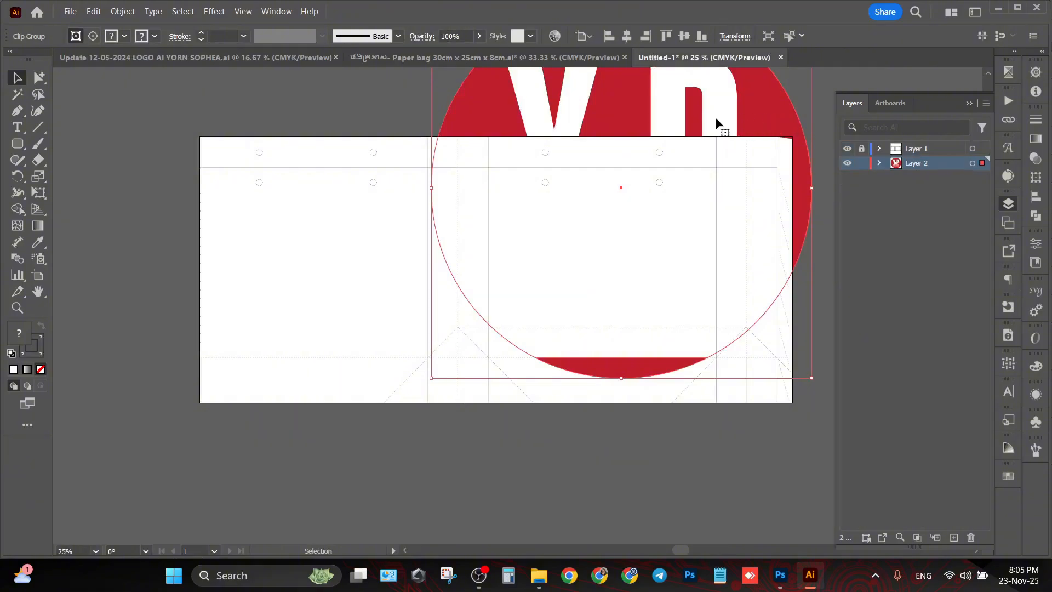
key("ctrl+minus")
left_click_drag(719, 115, 263, 189)
left_click(417, 165)
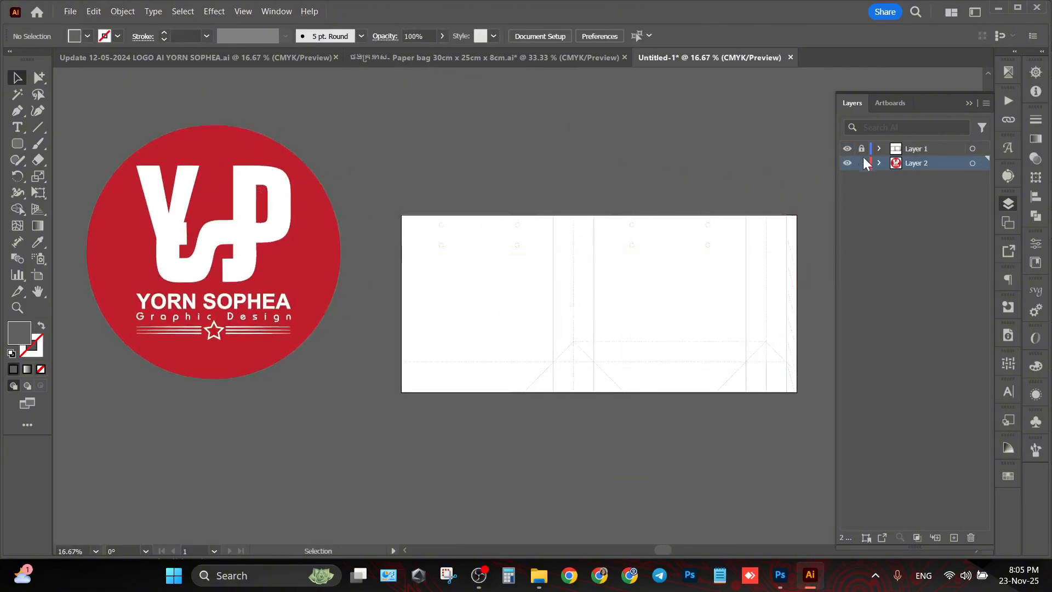
Step: Unlock Layer 1, set the bag template group's fill to none, and lock the layer again
left_click(862, 149)
left_click(700, 263)
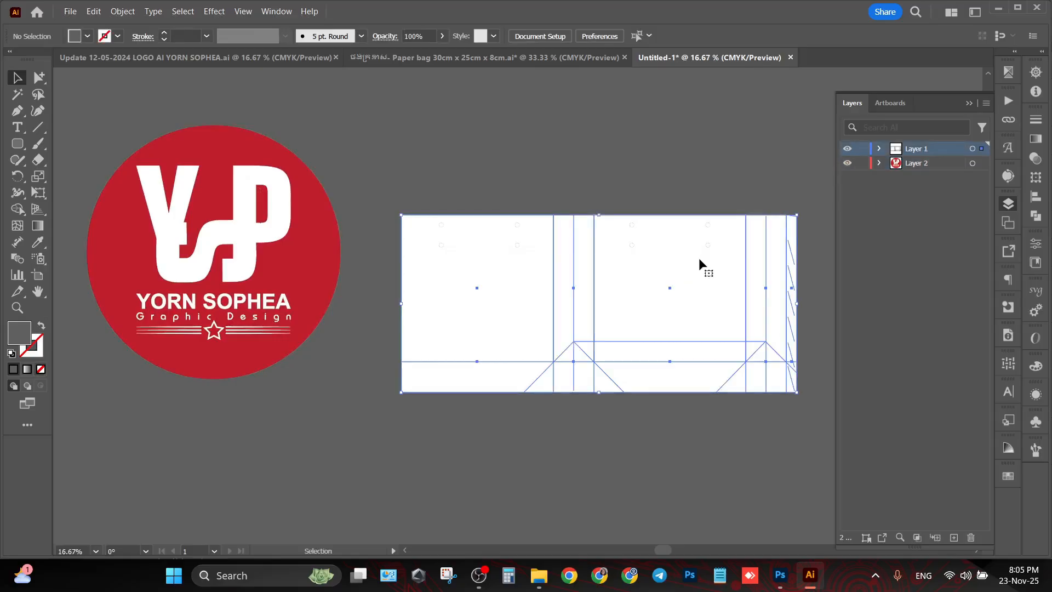
left_click(87, 36)
left_click(9, 60)
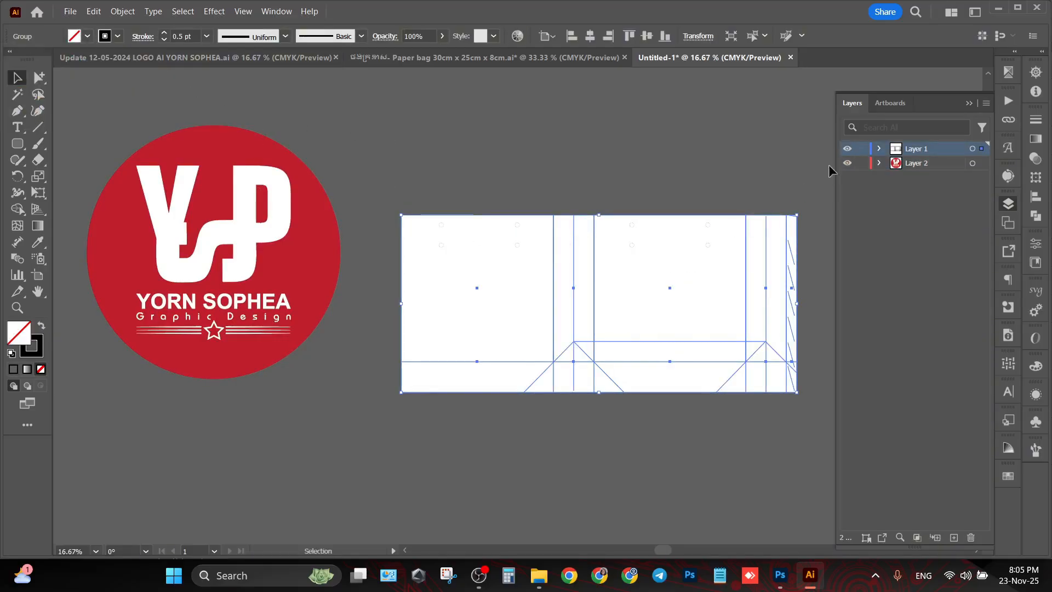
left_click(859, 152)
Step: Set the document bleed to 0.25 cm on all four sides
scroll(531, 180, "down", 2)
scroll(532, 179, "right", 2)
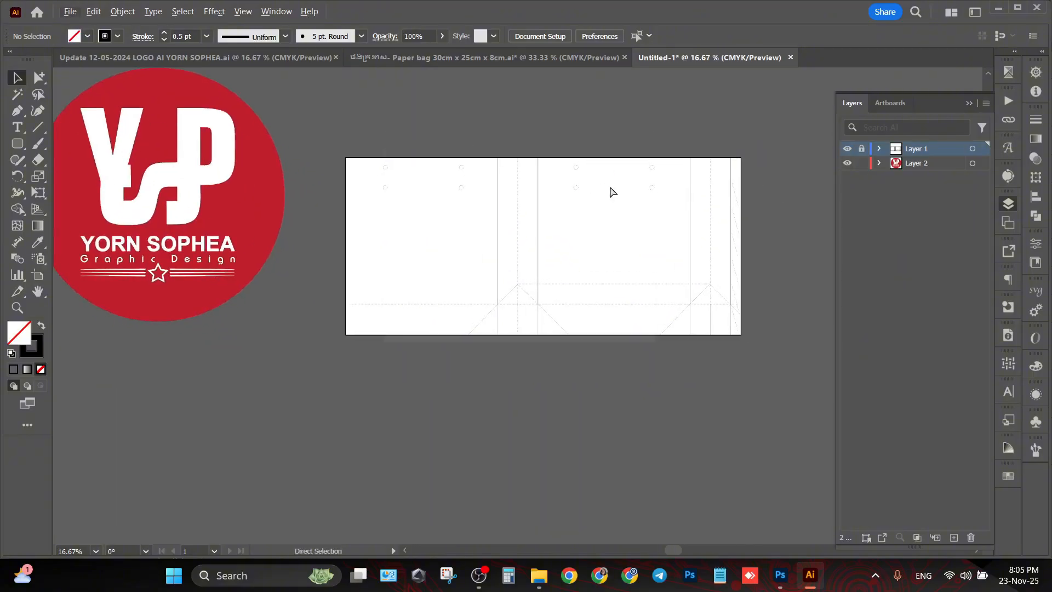
key("ctrl+alt+p")
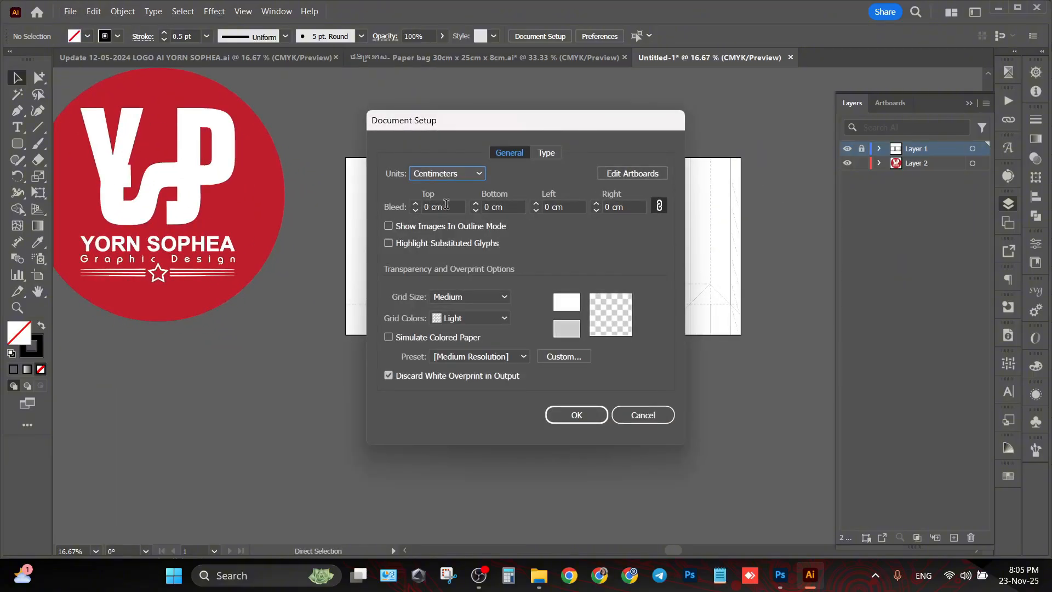
left_click(637, 413)
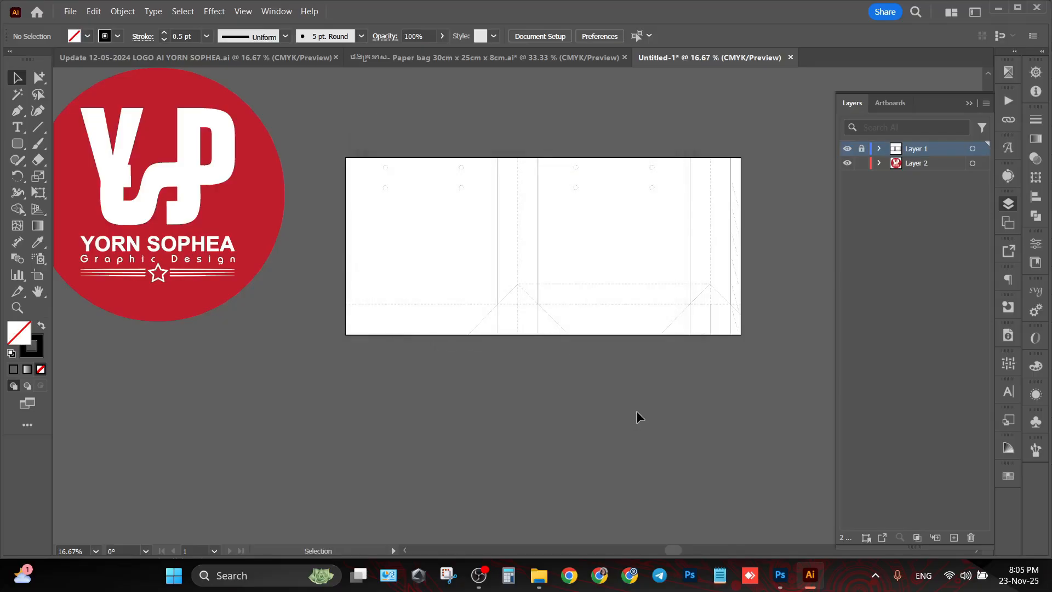
key("a")
key("ctrl+alt+p")
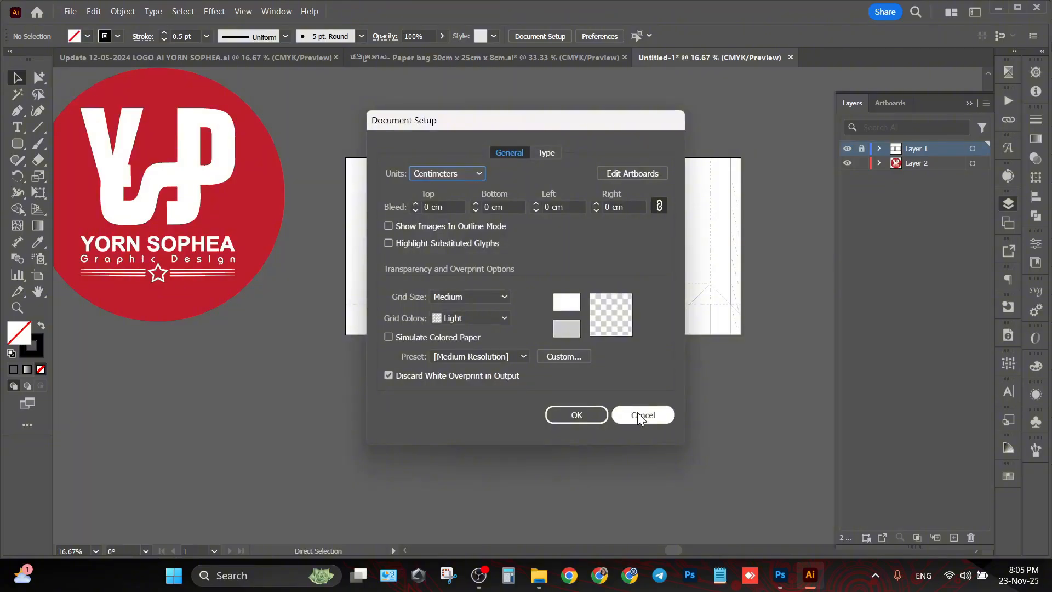
left_click(455, 207)
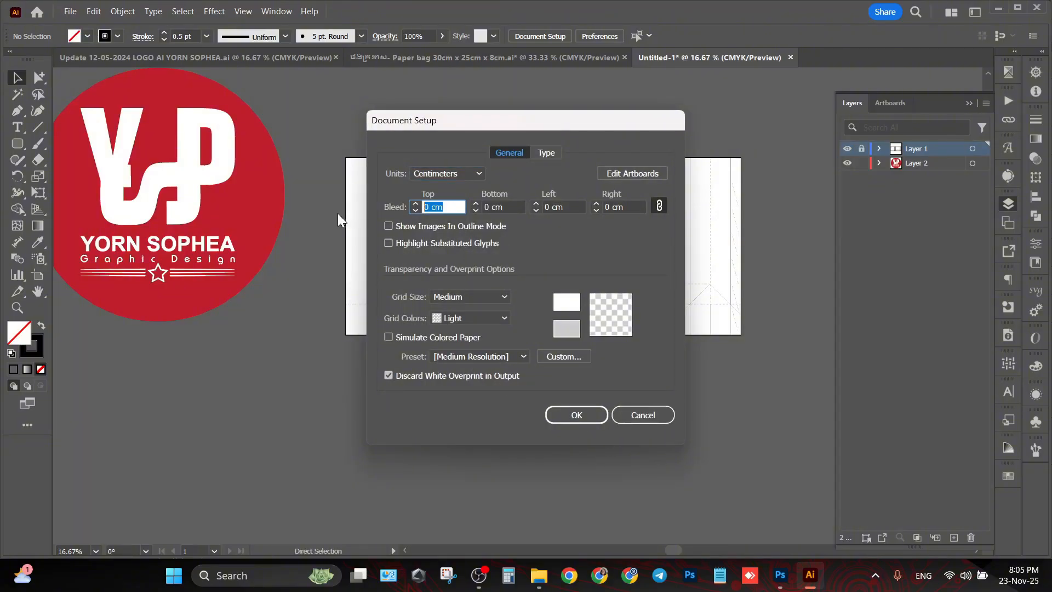
type("0.25")
key("Return")
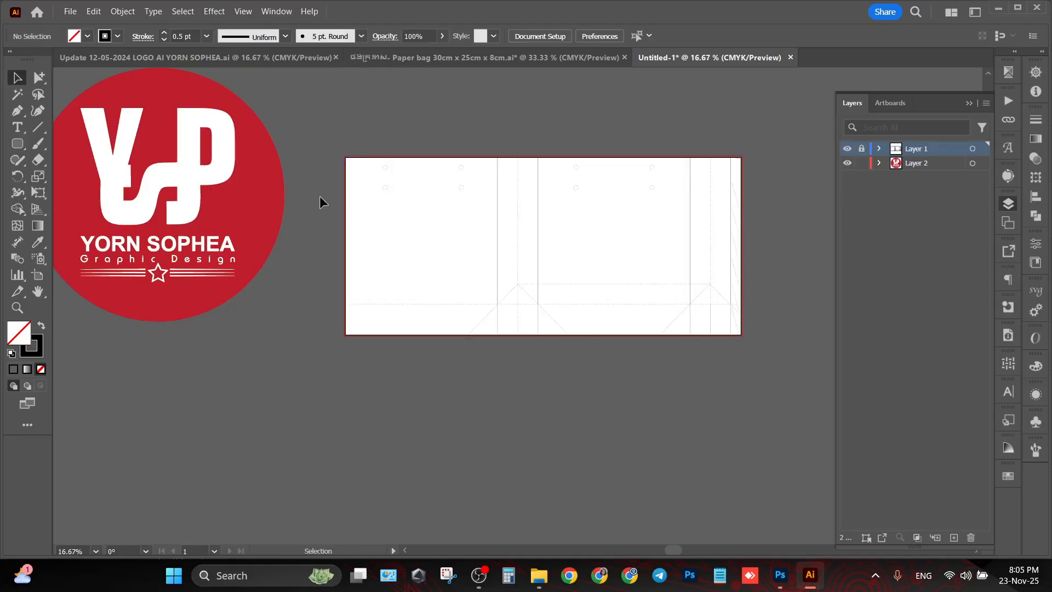
Step: Draw a rectangle on Layer 2 covering the whole template out to the bleed edges
scroll(715, 258, "up", 1)
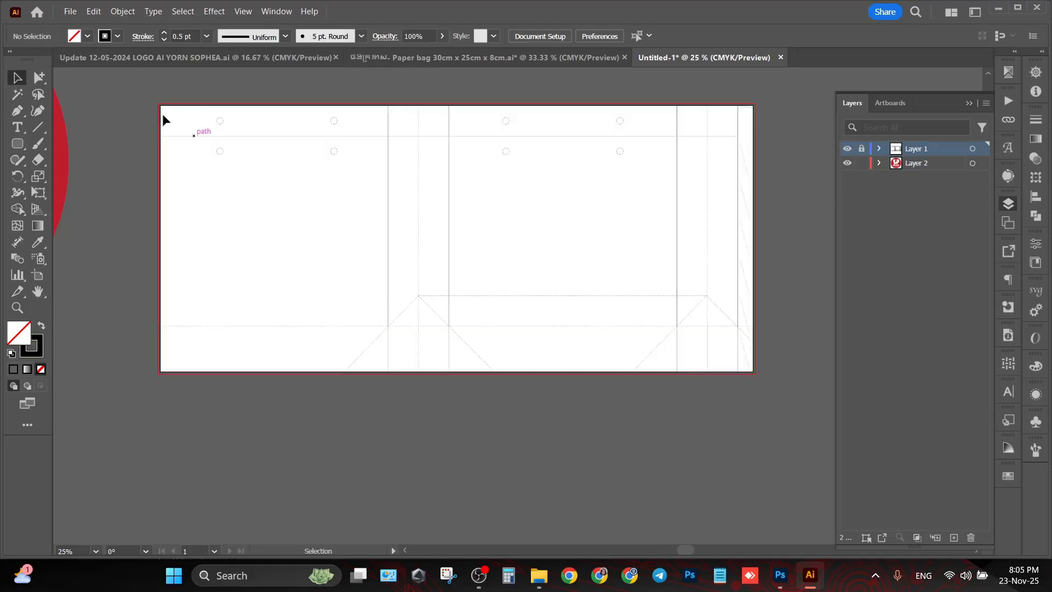
left_click(16, 145)
left_click(39, 143)
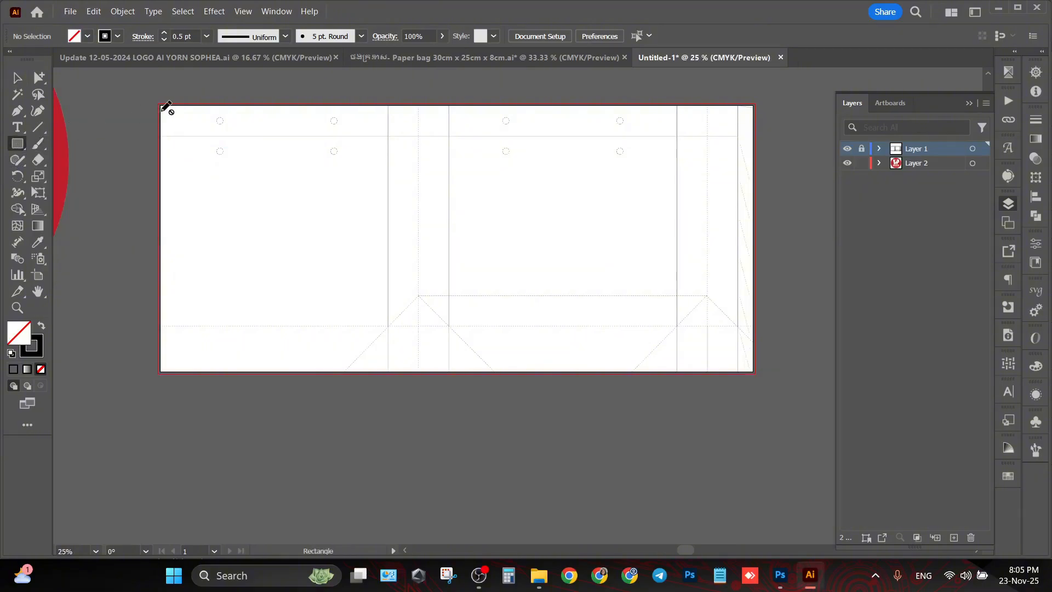
left_click(923, 164)
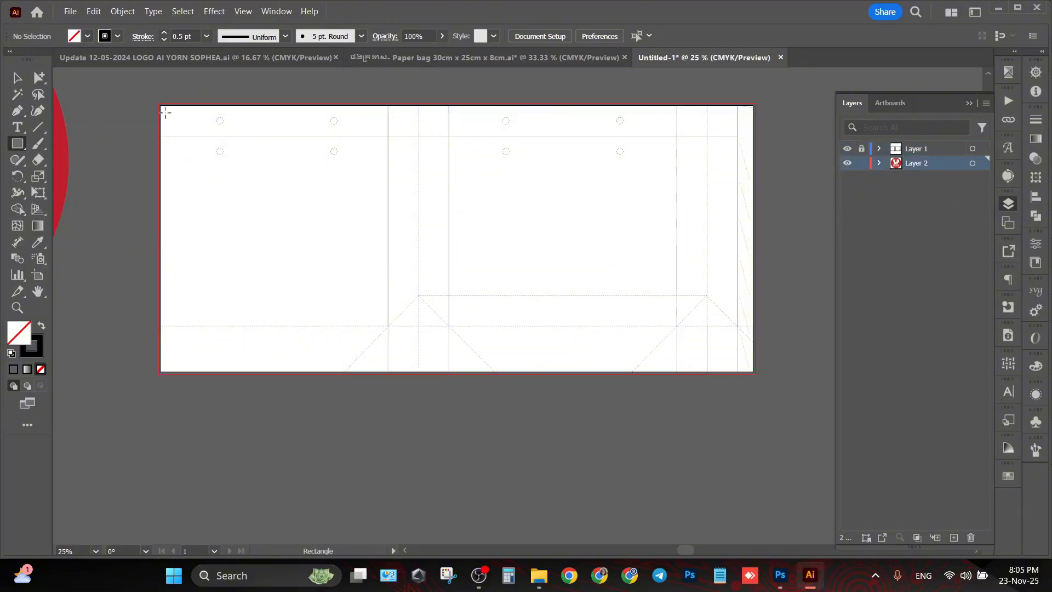
left_click_drag(160, 106, 755, 373)
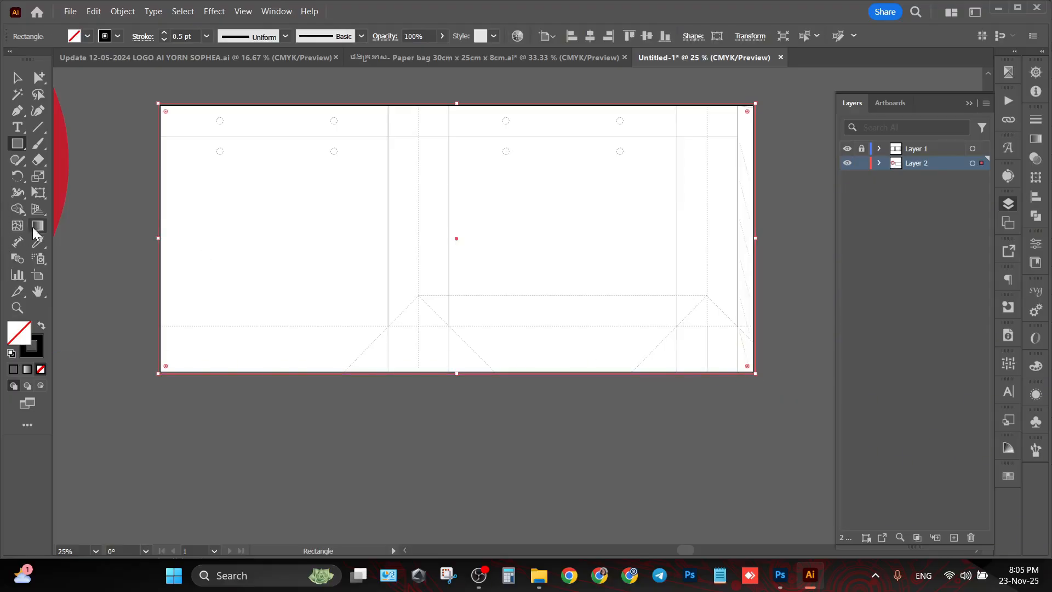
Step: Fill the background rectangle on Layer 2 with the round logo's red, sampled with the Eyedropper, and deselect it
left_click(37, 241)
left_click(62, 173)
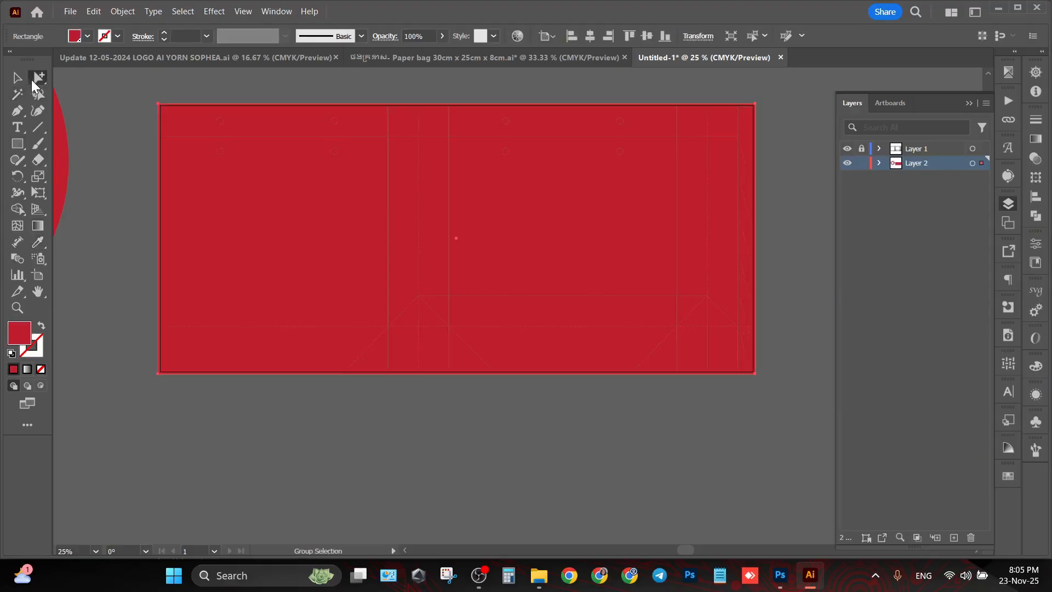
left_click(19, 78)
left_click(131, 94)
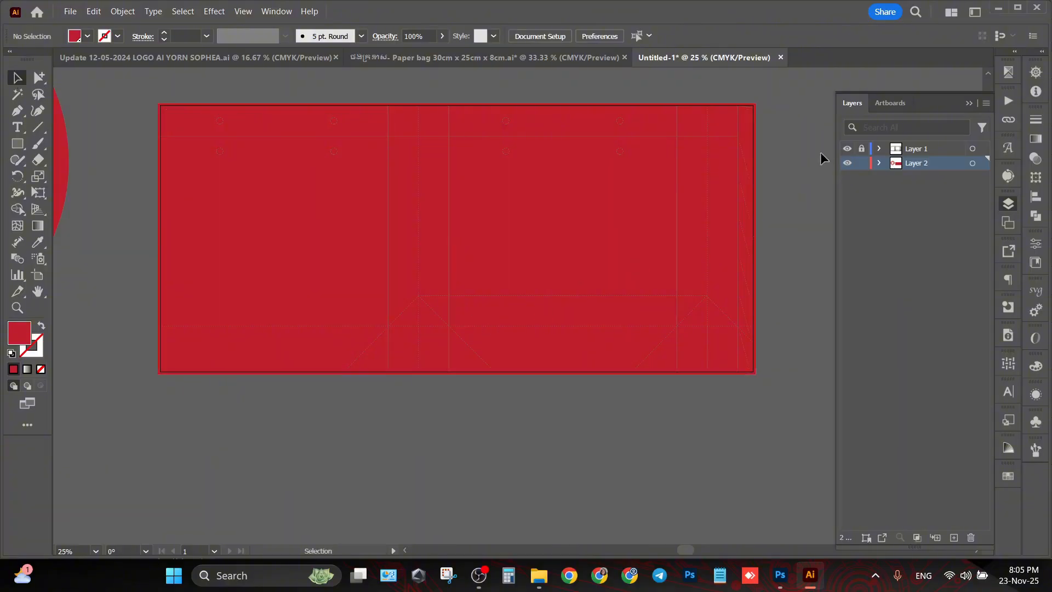
Step: Lock Layer 2, unlock Layer 1, and group all the bag template lines together
left_click(861, 163)
left_click(683, 138)
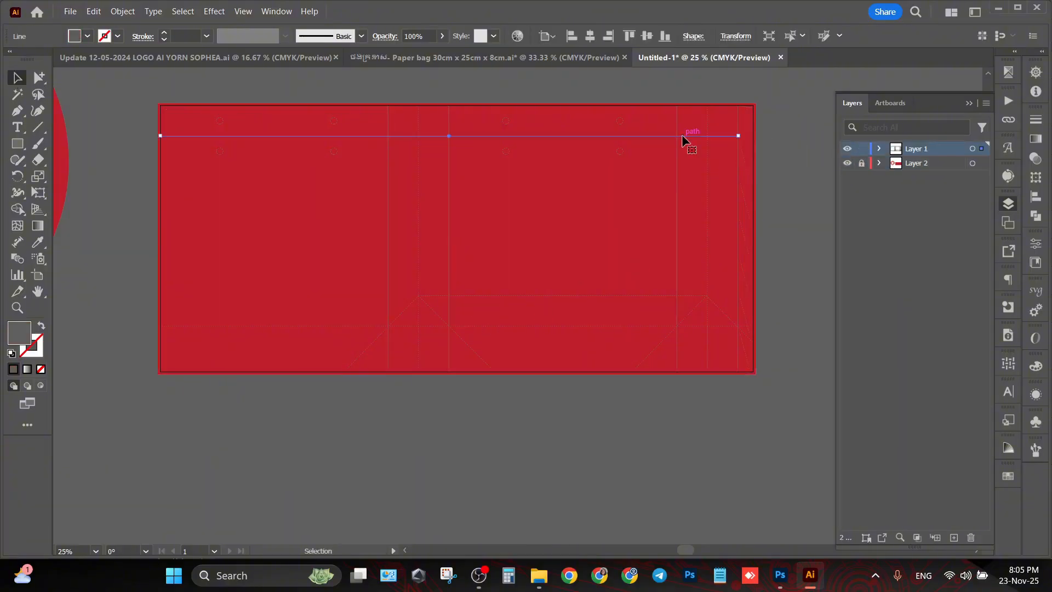
left_click(797, 192)
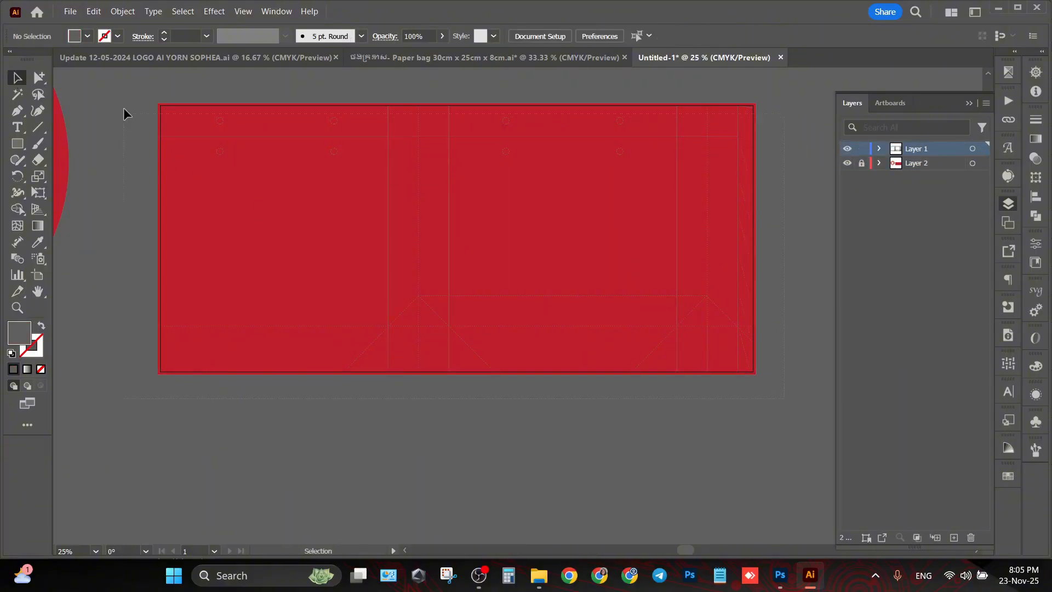
key("ctrl+a")
key("ctrl+g")
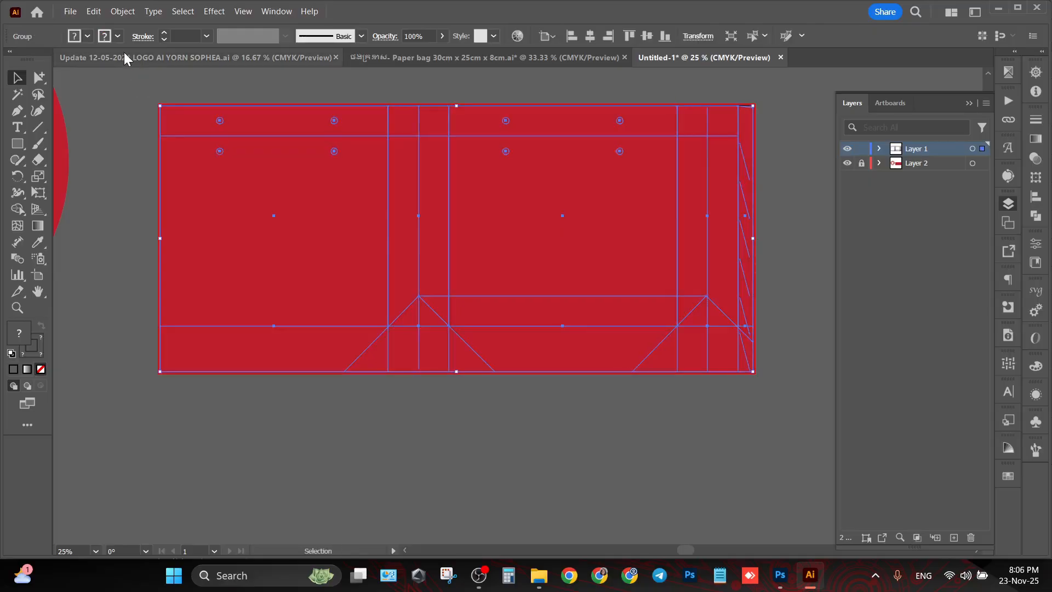
Step: Set the template group's fill to none and its stroke to white
left_click(88, 37)
left_click(9, 61)
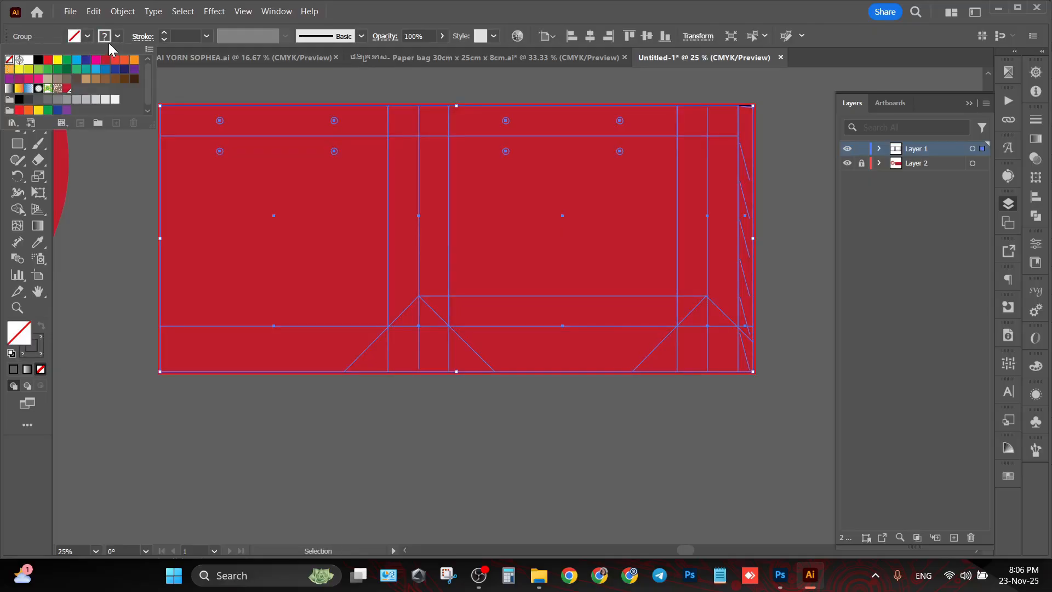
left_click(118, 37)
left_click(118, 37)
left_click(28, 60)
left_click(111, 202)
left_click(113, 200)
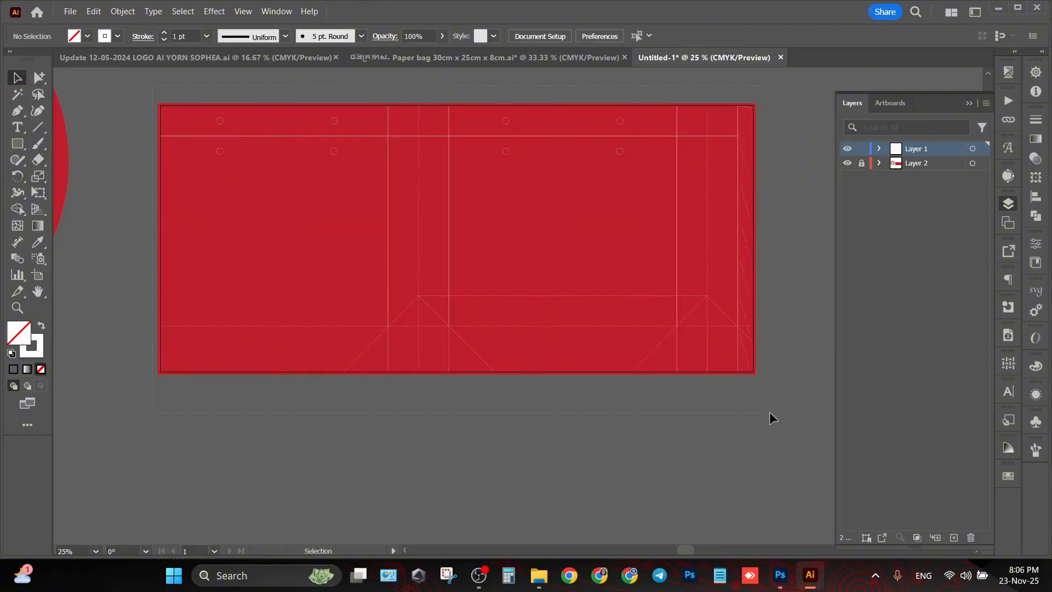
Step: Set the stroke weight of the whole template group to 0.75 pt
left_click_drag(770, 418, 175, 60)
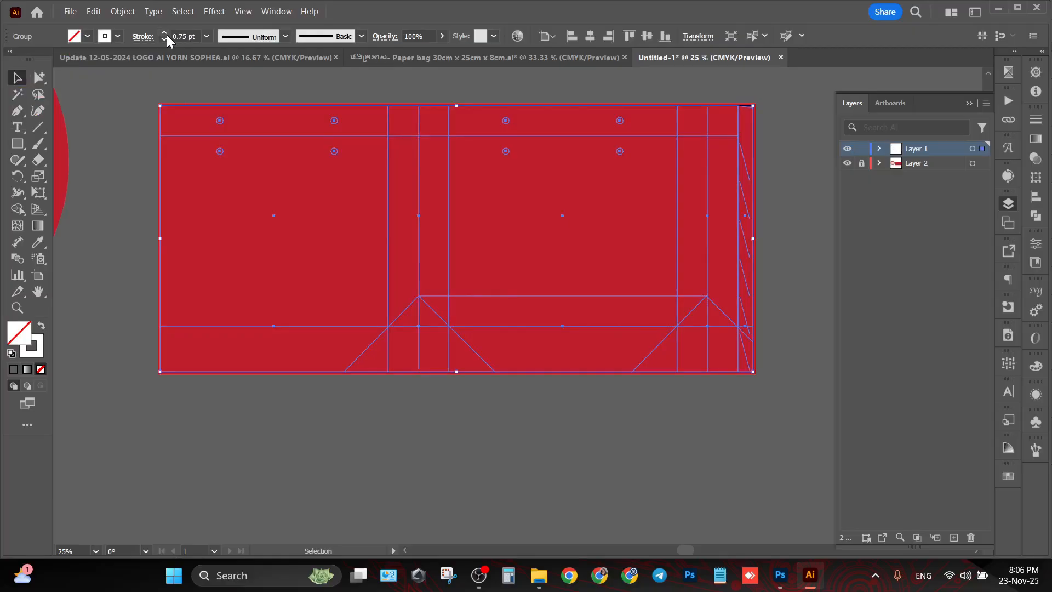
left_click(154, 97)
scroll(149, 97, "up", 1)
scroll(149, 96, "down", 2)
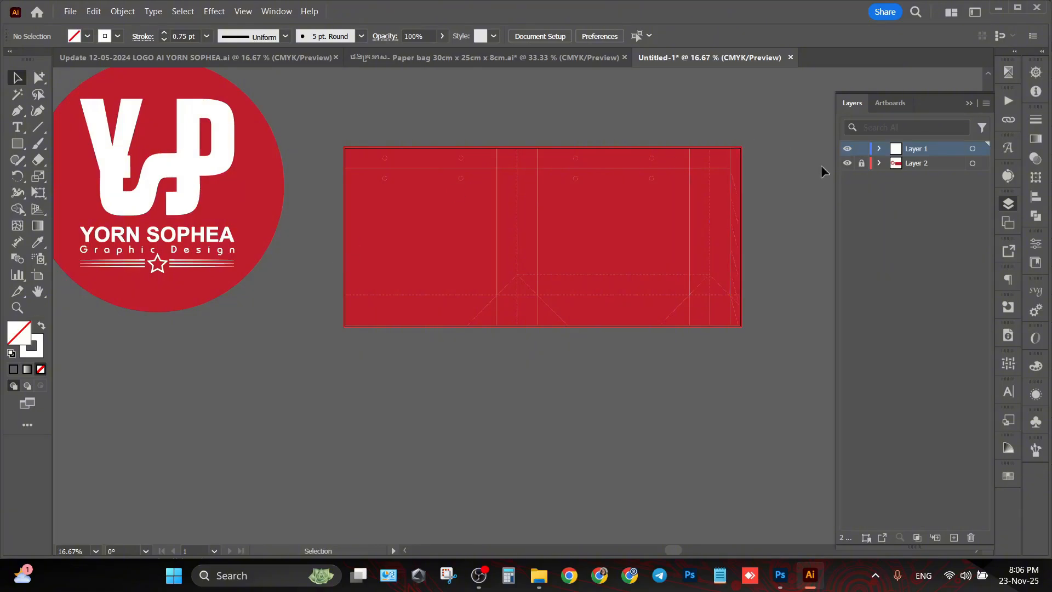
Step: With Layer 1 locked and Layer 2 unlocked, shrink the round logo onto the first large panel and bring it to the front
left_click(862, 148)
left_click(861, 163)
left_click(155, 173)
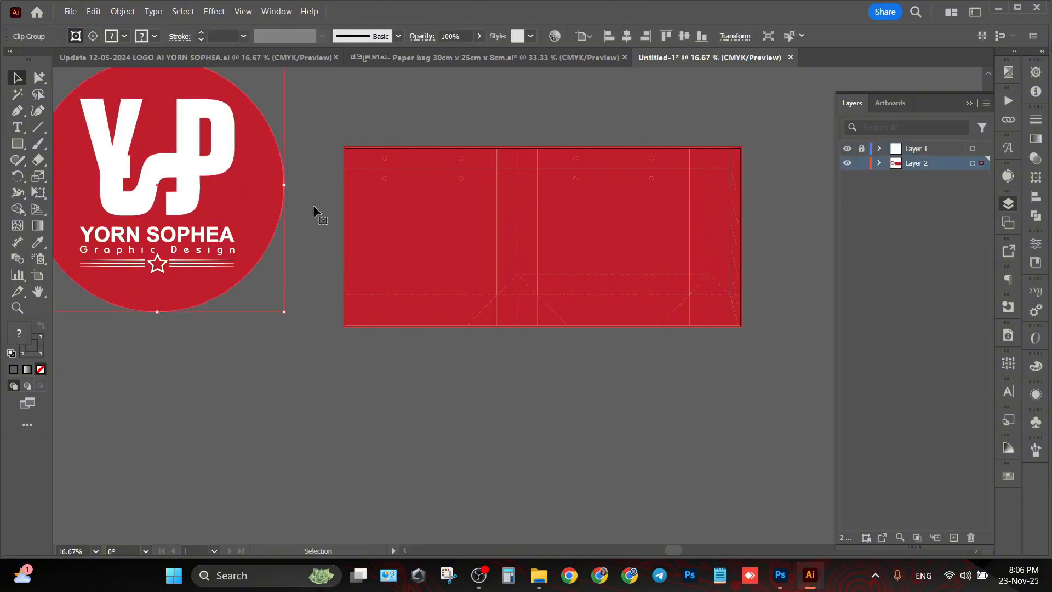
left_click_drag(284, 187, 416, 231)
right_click(415, 231)
mouse_move(500, 485)
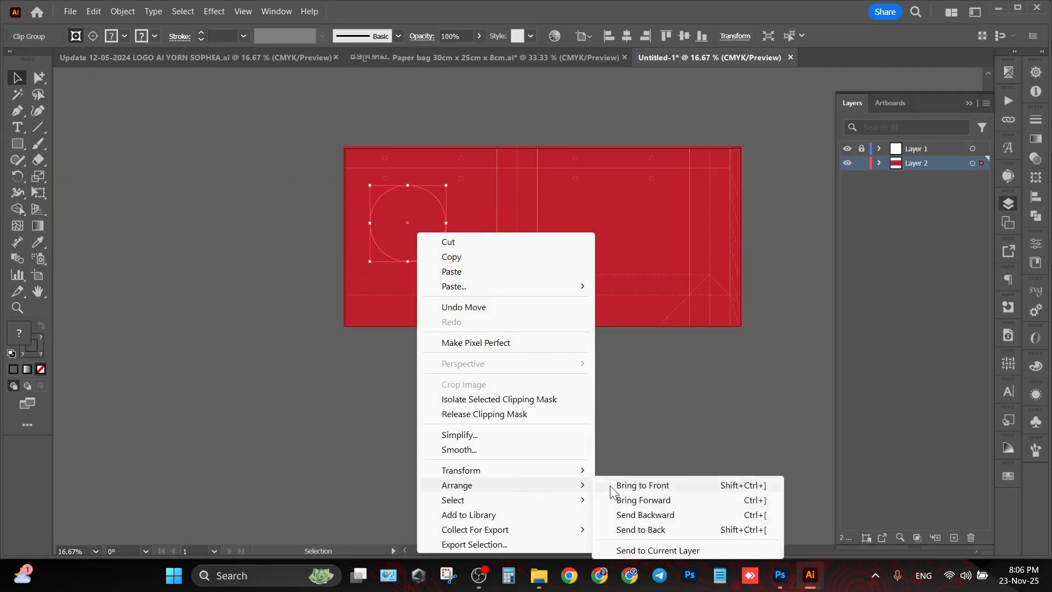
left_click(641, 485)
Step: Move the logo to the second large panel, centre it below the handle holes, and enlarge it slightly
scroll(458, 230, "up", 1, "alt")
left_click_drag(380, 238, 697, 223)
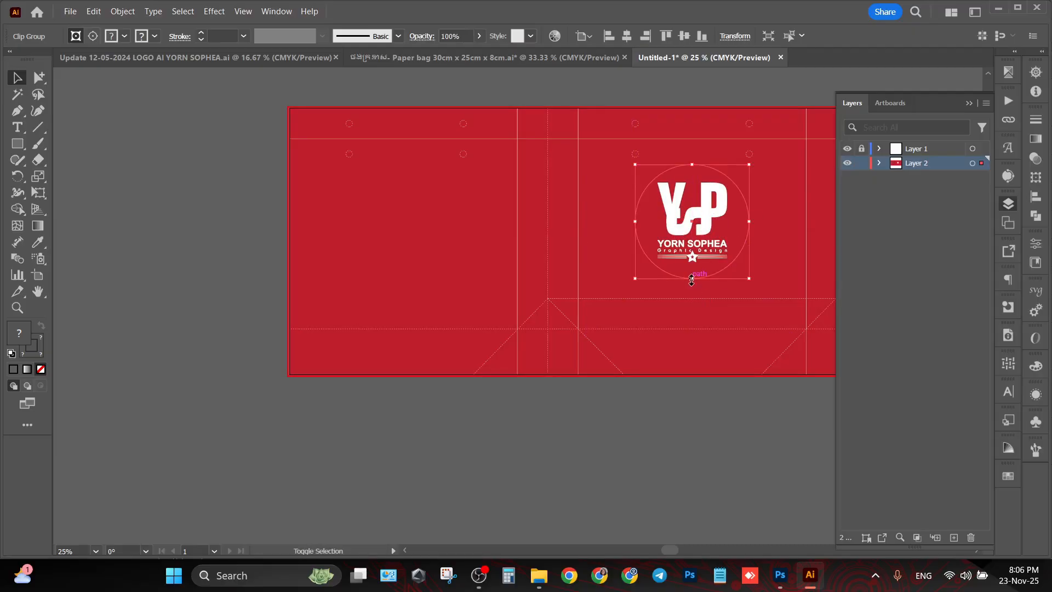
left_click_drag(743, 292, 606, 294)
left_click(772, 318)
Step: Duplicate the logo horizontally onto the first large panel, below its handle holes
left_click(552, 226)
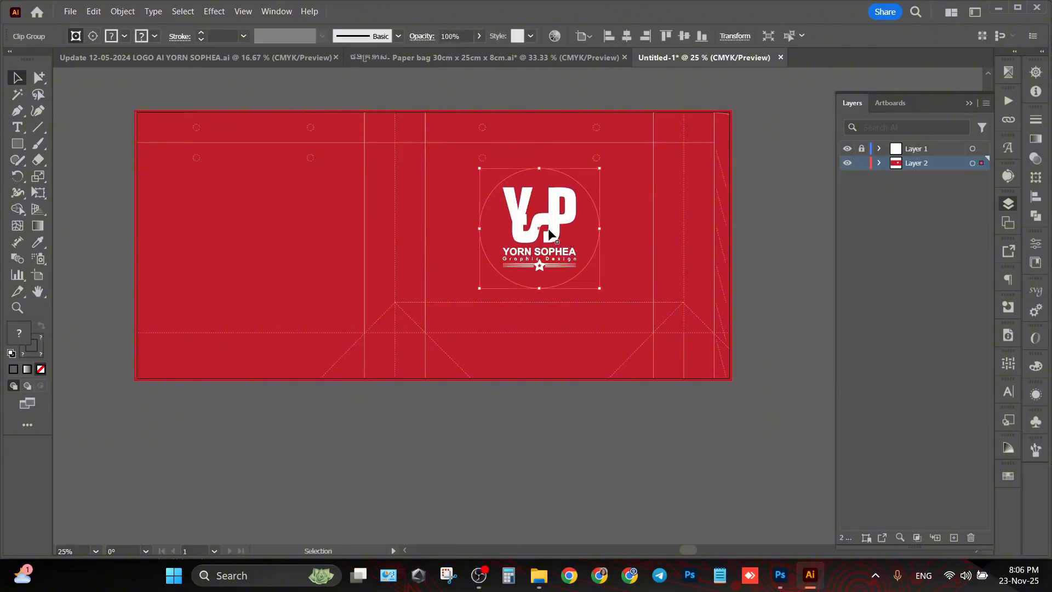
left_click_drag(553, 229, 257, 235)
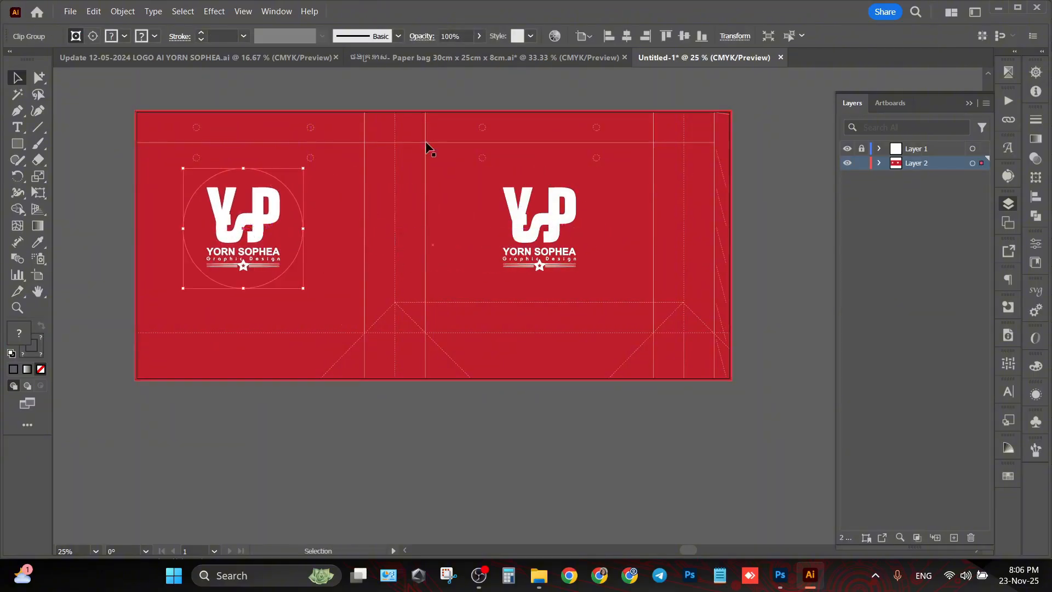
left_click(462, 88)
Step: Collapse the layer list and turn on Overprint Preview to check the whole bag layout
left_click_drag(734, 222, 771, 239)
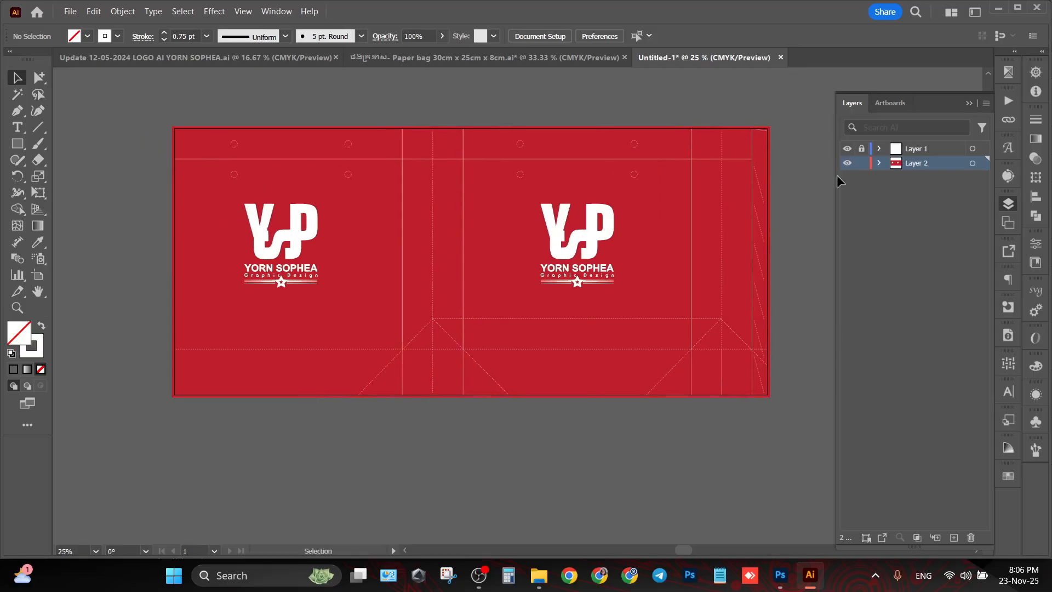
left_click(969, 103)
scroll(833, 170, "up", 1)
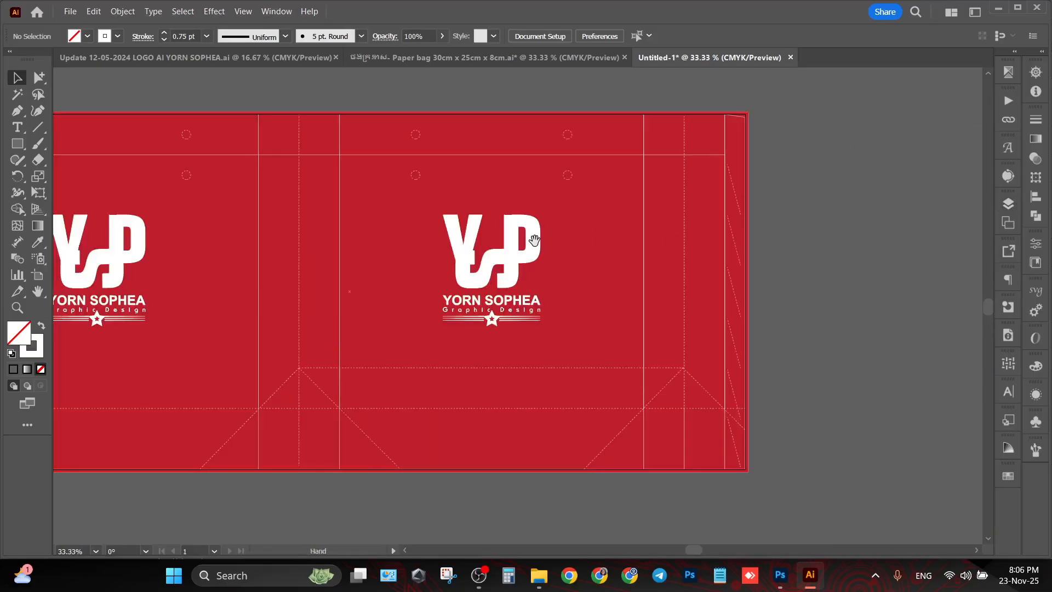
left_click_drag(534, 240, 701, 237)
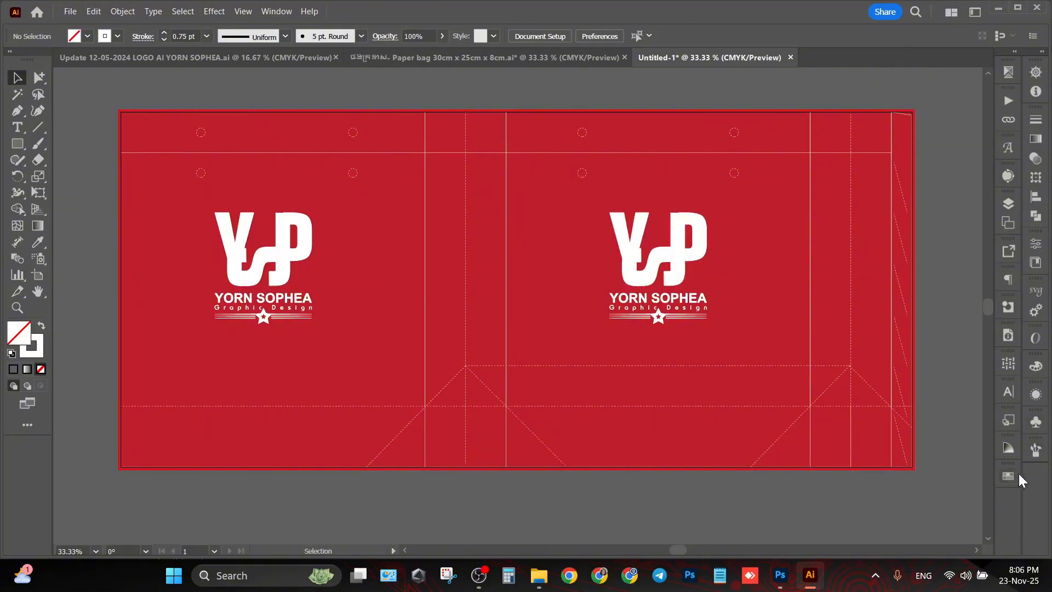
left_click(1009, 72)
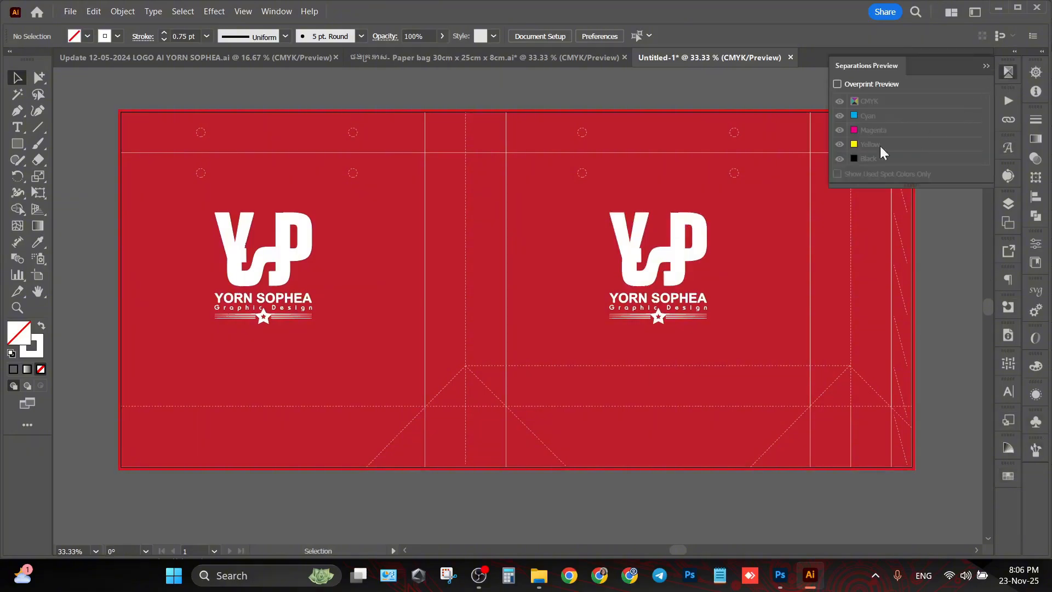
left_click(837, 84)
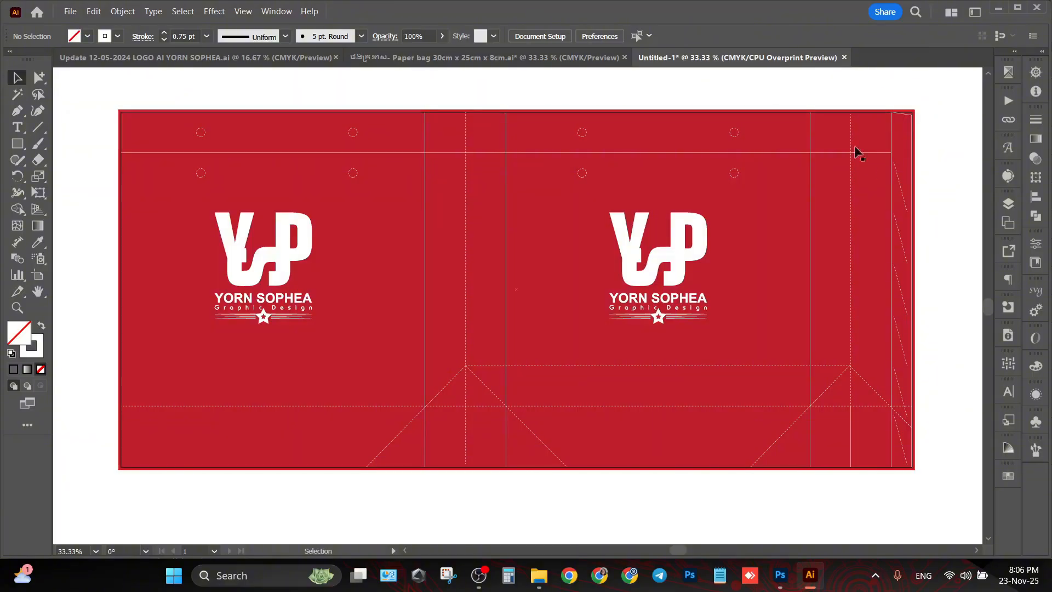
Step: Switch to the Group Selection tool
left_click(38, 78)
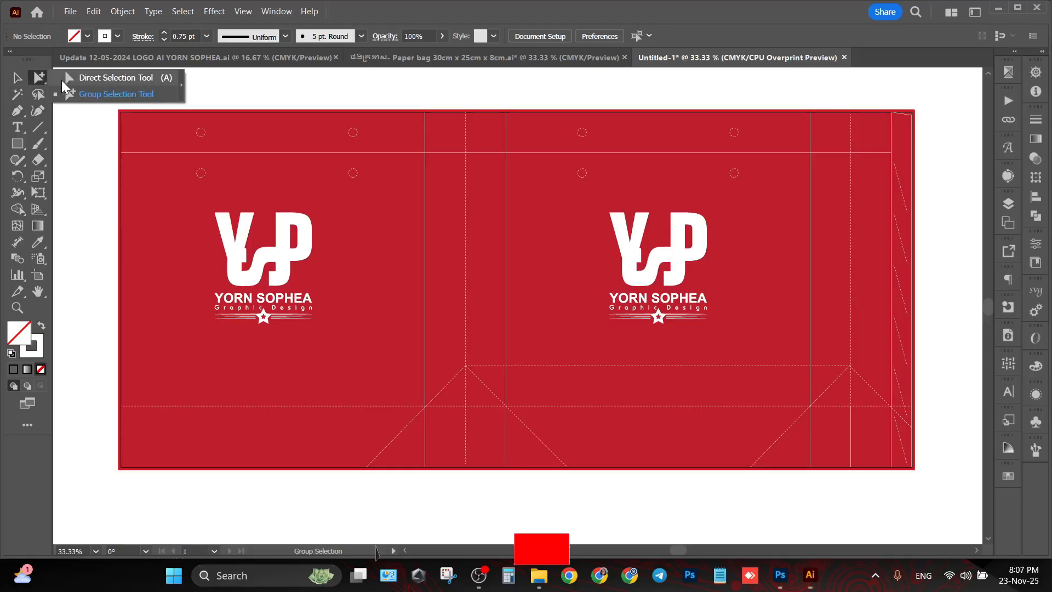